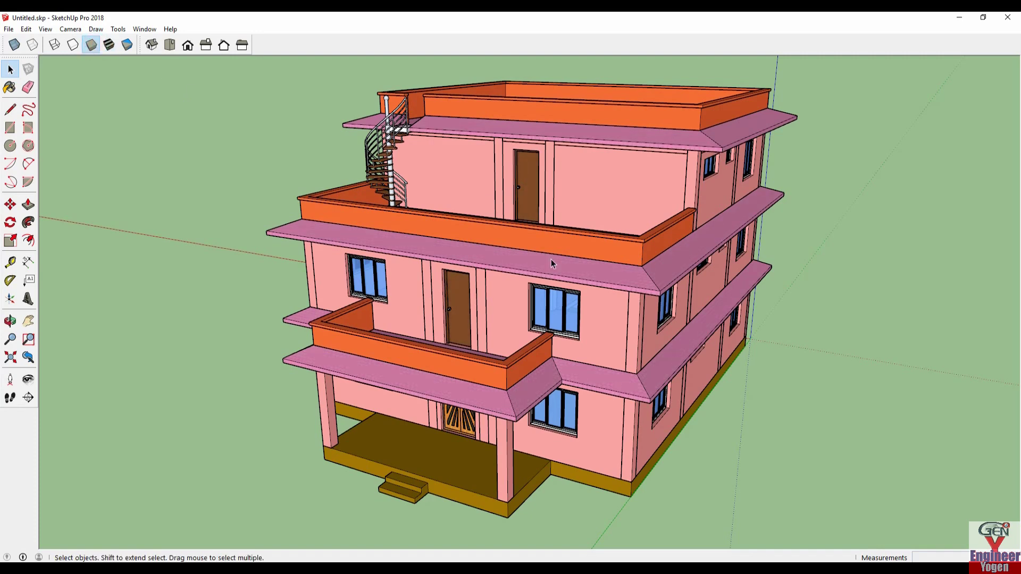
- Try hidden-line, wireframe, shaded and X-ray display styles on the house, ending opaque shaded
{"action": "scroll", "coordinate": [587, 269], "scroll_direction": "up", "scroll_amount": 1}
{"action": "scroll", "coordinate": [587, 269], "scroll_direction": "up", "scroll_amount": 3}
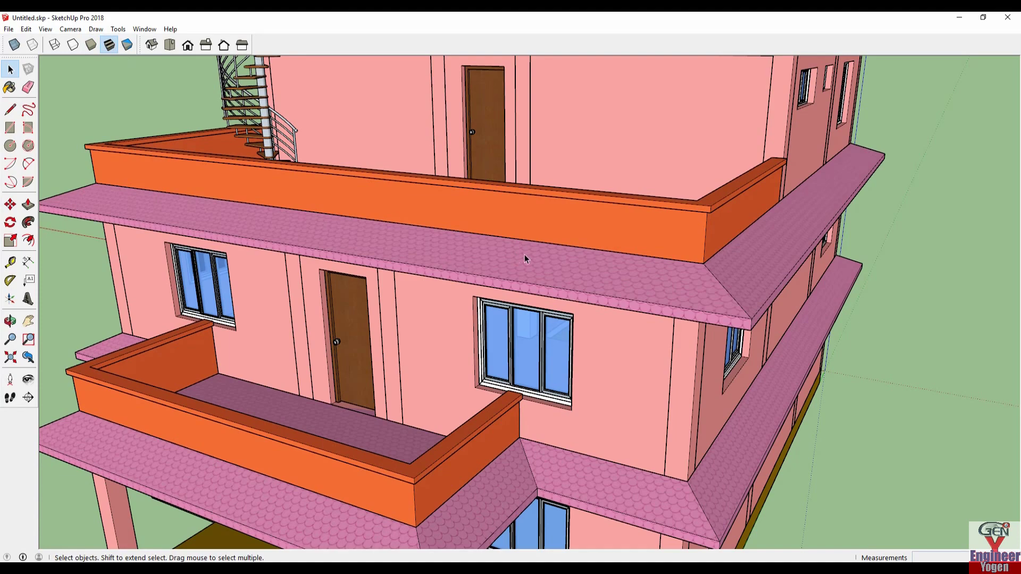
{"action": "left_click", "coordinate": [74, 45]}
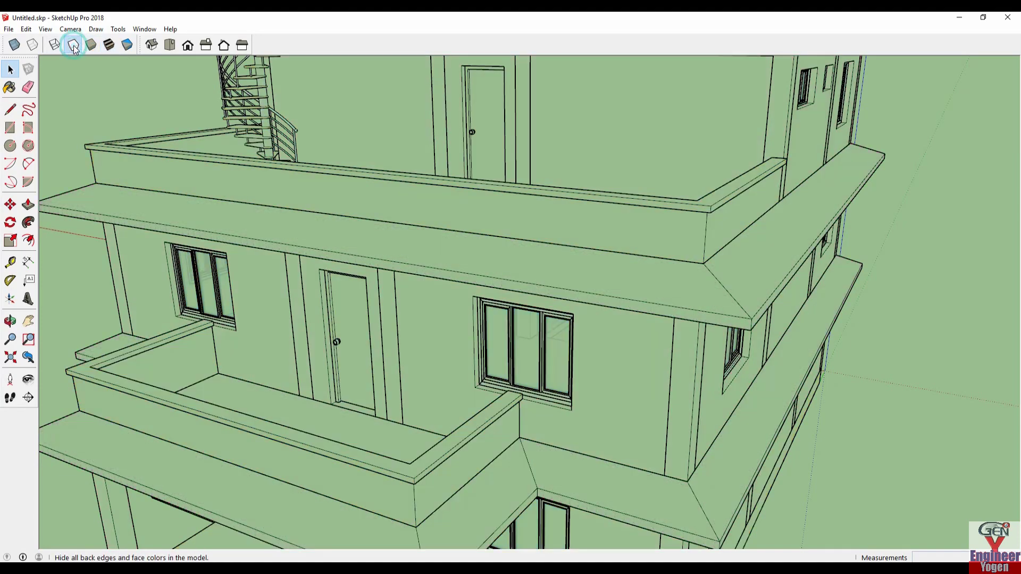
{"action": "scroll", "coordinate": [643, 282], "scroll_direction": "down", "scroll_amount": 3}
{"action": "scroll", "coordinate": [636, 298], "scroll_direction": "down", "scroll_amount": 3}
{"action": "mouse_move", "coordinate": [637, 298]}
{"action": "middle_mouse_down"}
{"action": "mouse_move", "coordinate": [702, 296]}
{"action": "mouse_move", "coordinate": [691, 297]}
{"action": "middle_mouse_up"}
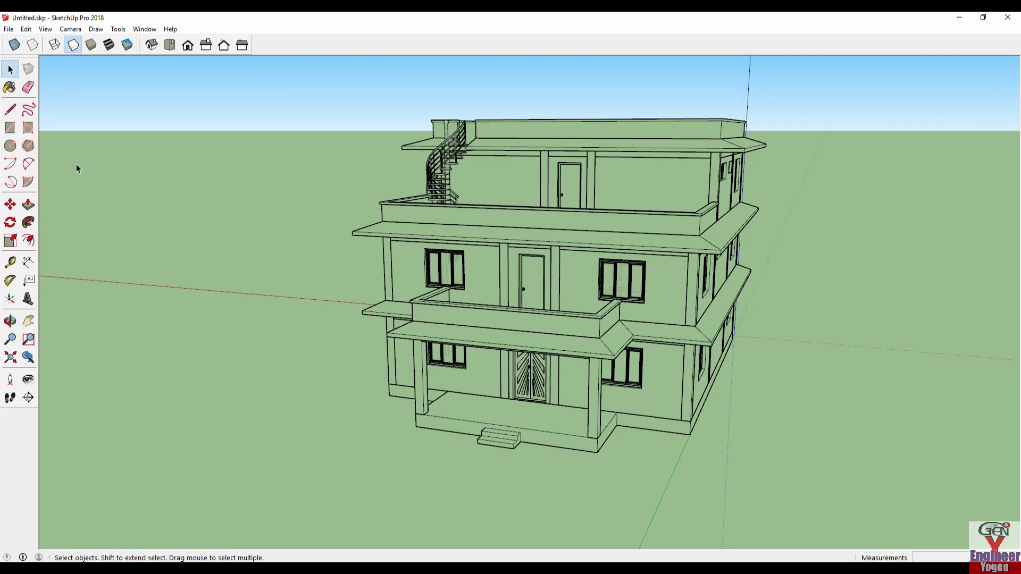
{"action": "left_click", "coordinate": [56, 47]}
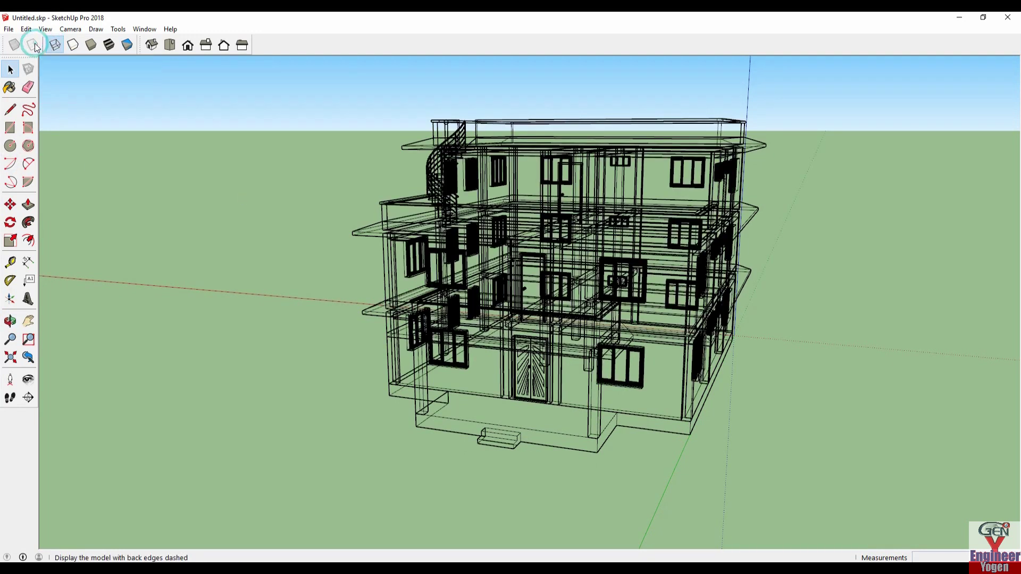
{"action": "left_click", "coordinate": [91, 46]}
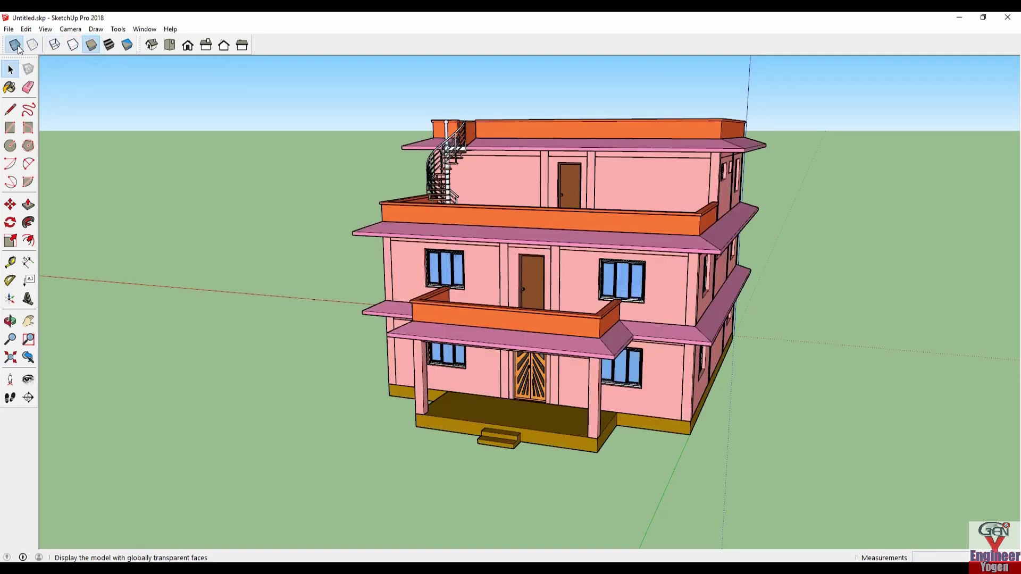
{"action": "left_click", "coordinate": [16, 46]}
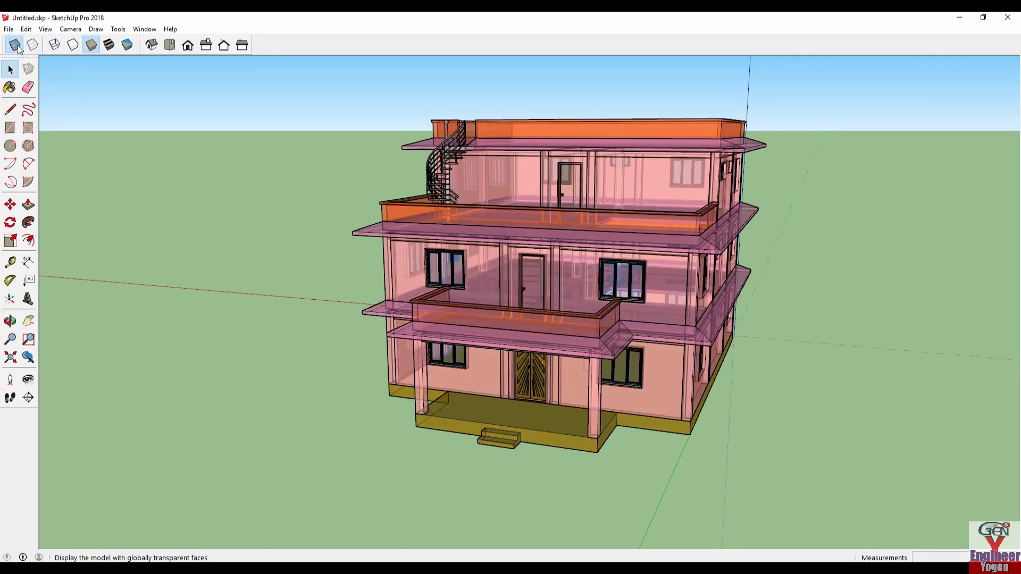
{"action": "left_click", "coordinate": [16, 46]}
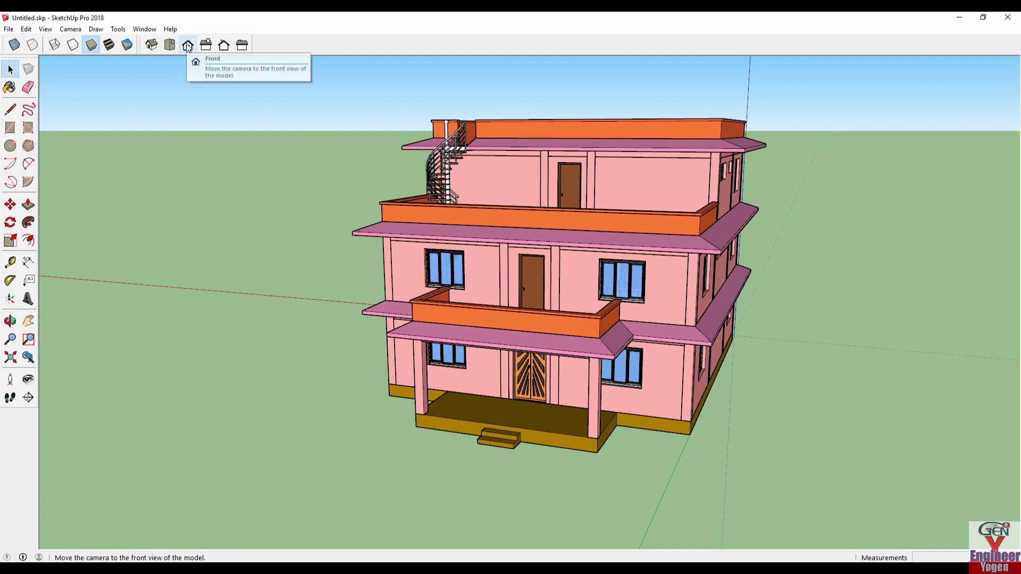
- Check front, top, right, back and left views, then orbit to a stairs-and-balcony corner view
{"action": "left_click", "coordinate": [187, 45]}
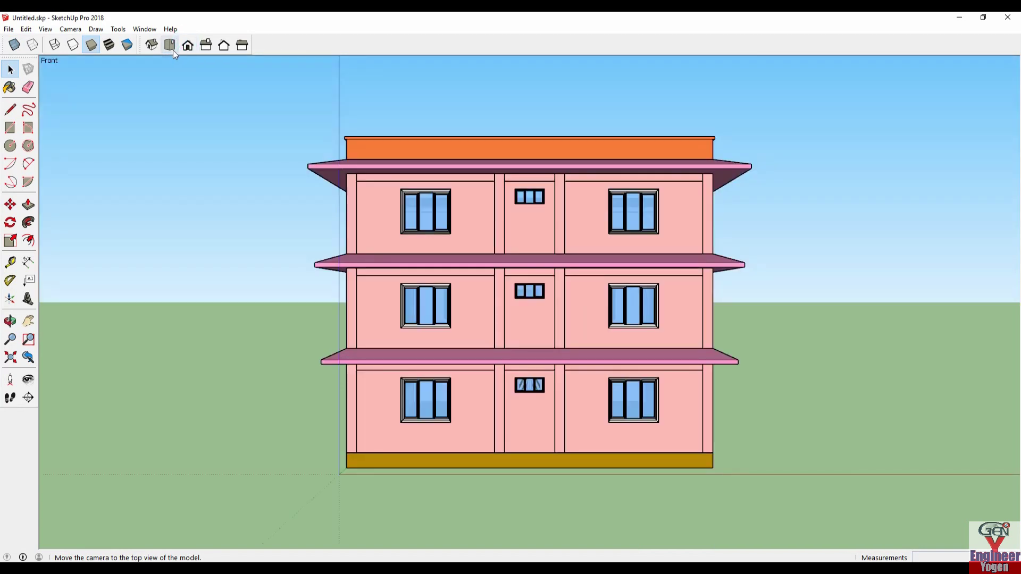
{"action": "left_click", "coordinate": [168, 49]}
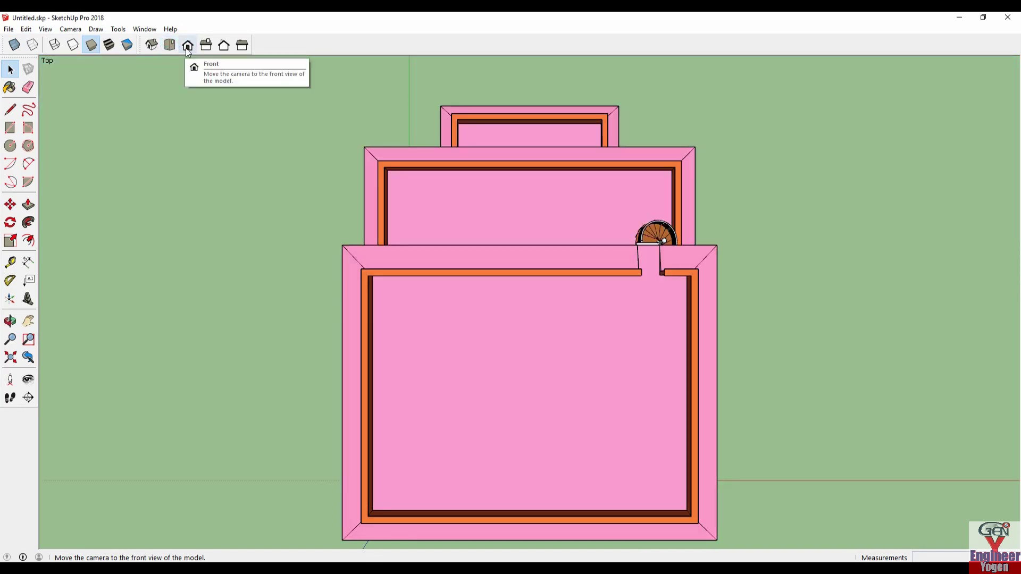
{"action": "left_click", "coordinate": [187, 47]}
{"action": "left_click", "coordinate": [206, 48]}
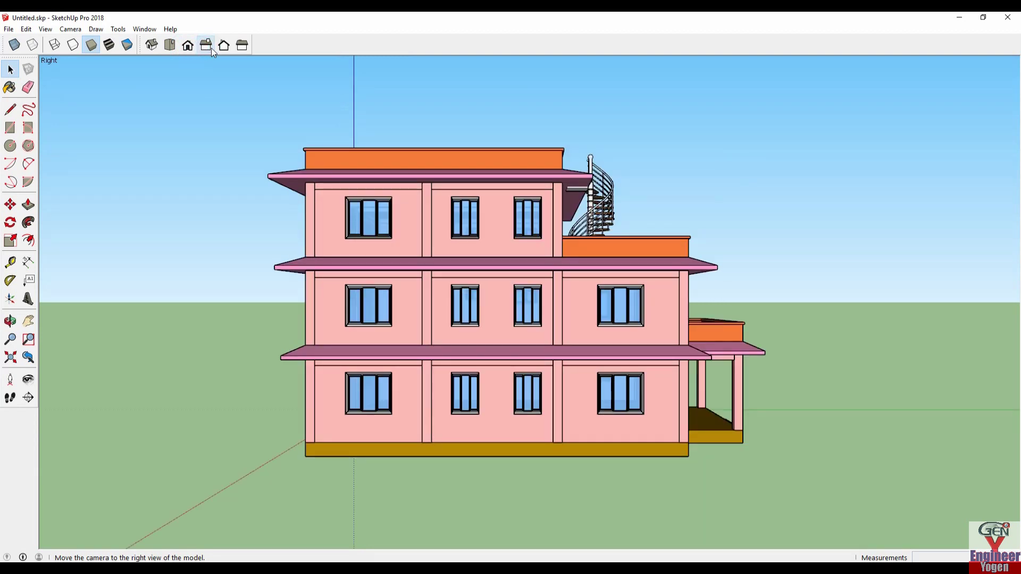
{"action": "left_click", "coordinate": [224, 47]}
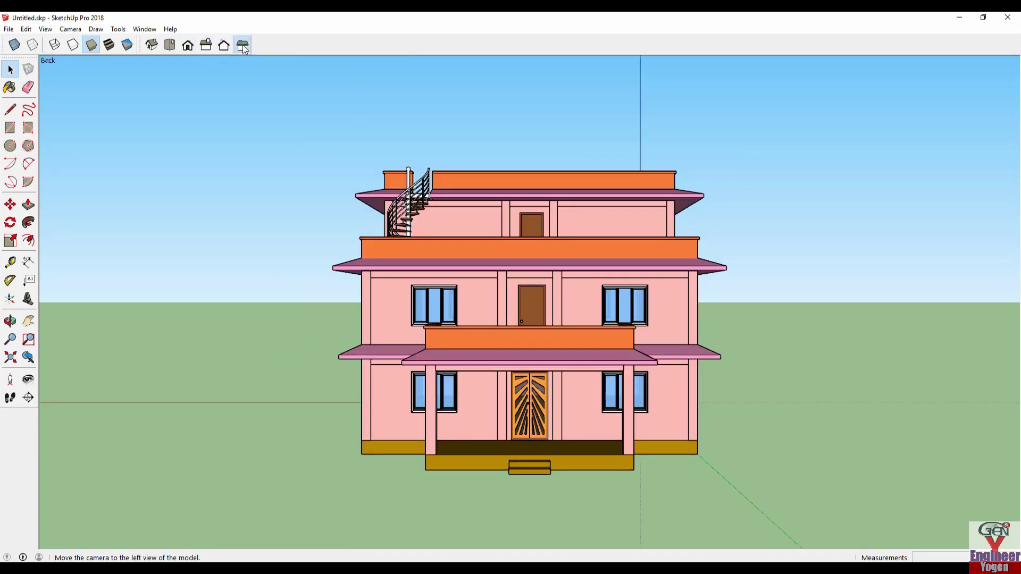
{"action": "left_click", "coordinate": [243, 46]}
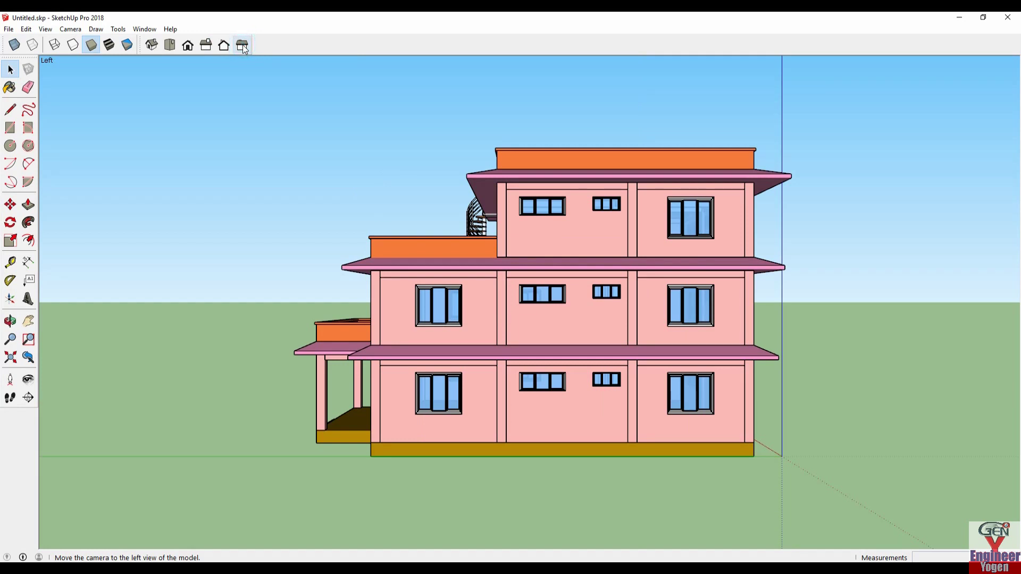
{"action": "left_click", "coordinate": [151, 46]}
{"action": "middle_click_drag", "start_coordinate": [278, 233], "coordinate": [606, 292]}
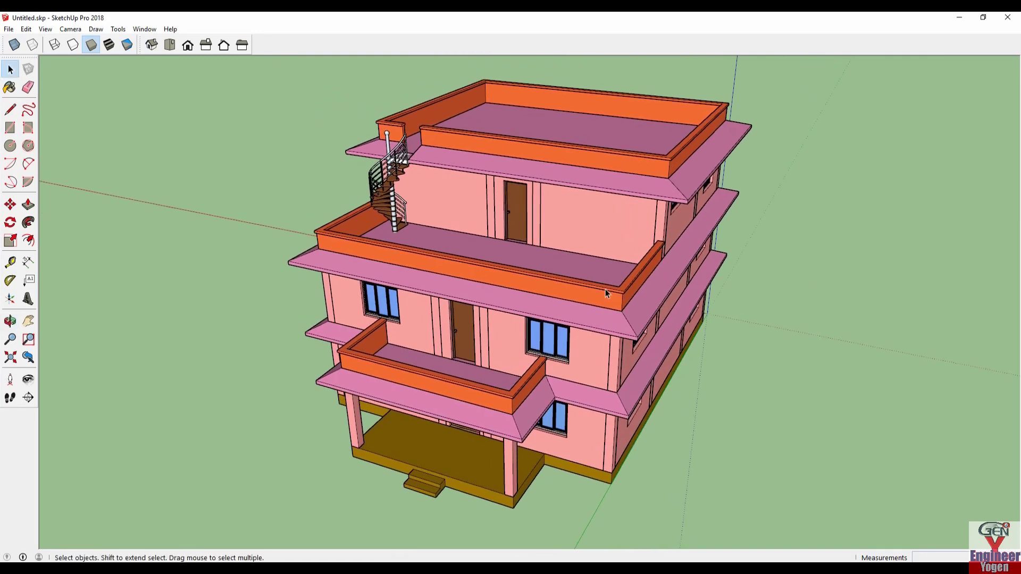
- Add the corner view as Scene 1, then orbit to a more frontal view over the roof
{"action": "left_click", "coordinate": [27, 29]}
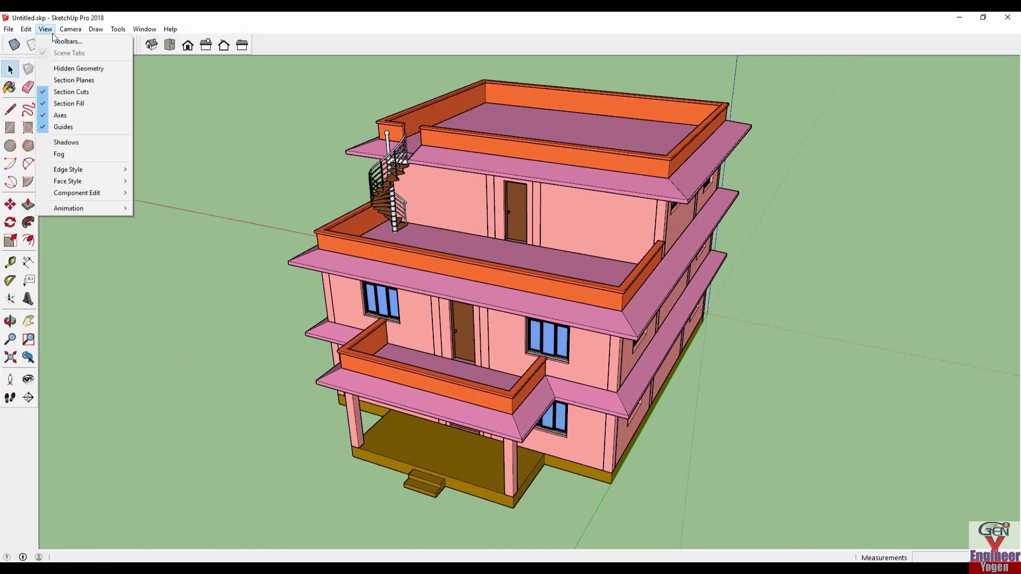
{"action": "mouse_move", "coordinate": [69, 209]}
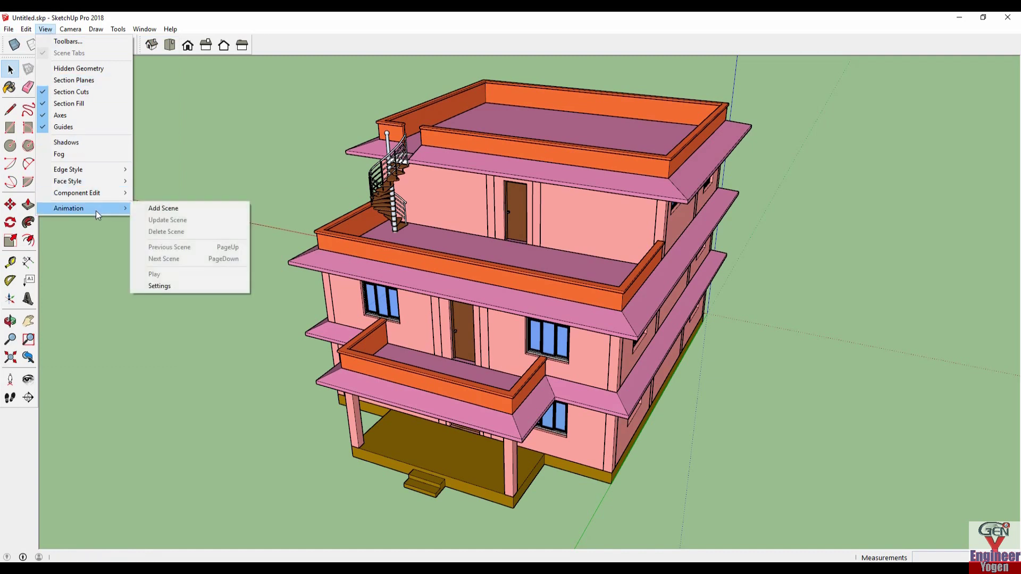
{"action": "left_click", "coordinate": [148, 208]}
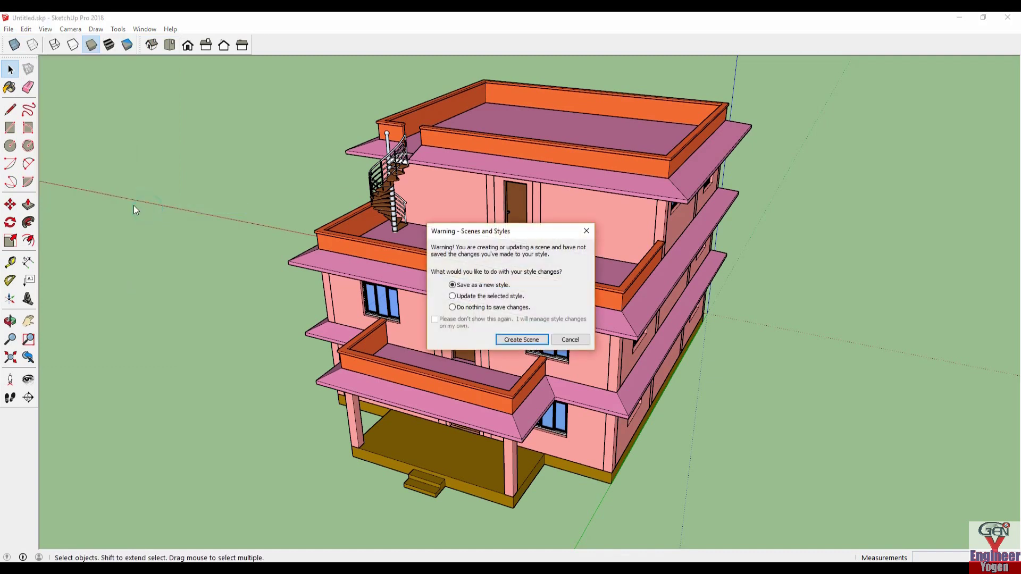
{"action": "left_click", "coordinate": [524, 340]}
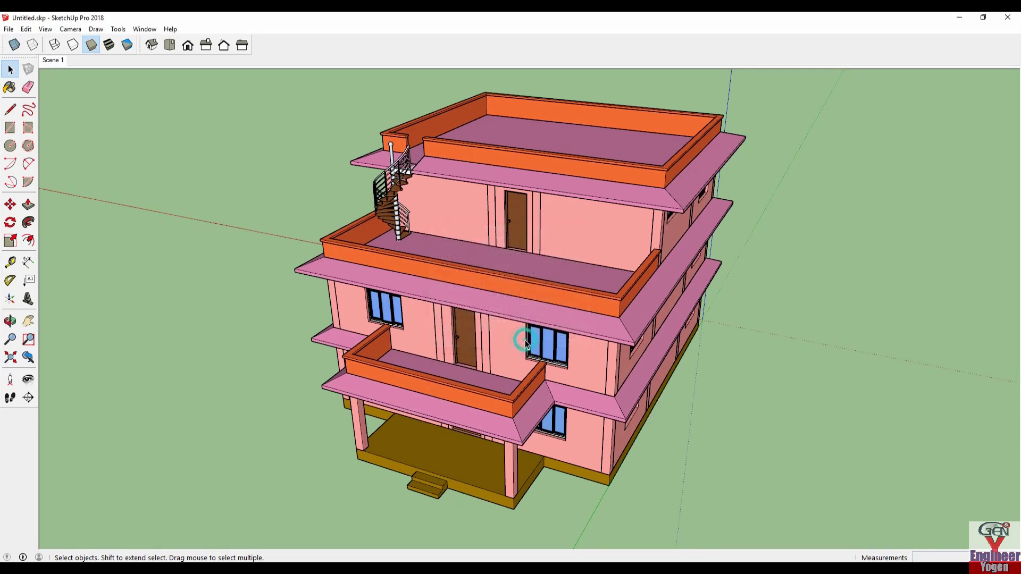
{"action": "mouse_move", "coordinate": [453, 333]}
{"action": "middle_mouse_down"}
{"action": "mouse_move", "coordinate": [499, 327]}
{"action": "mouse_move", "coordinate": [548, 363]}
{"action": "middle_mouse_up"}
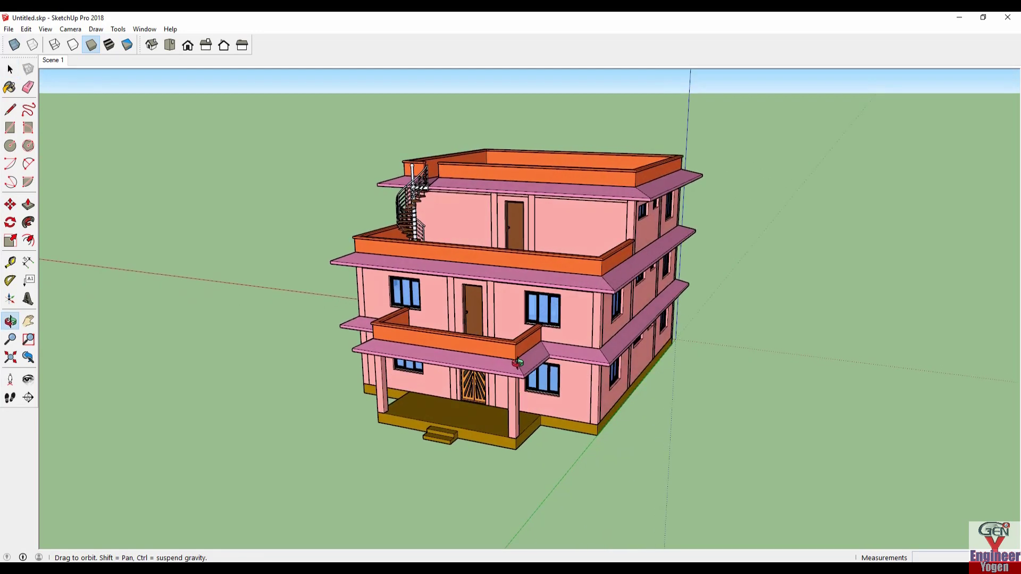
{"action": "left_click_drag", "start_coordinate": [548, 364], "coordinate": [552, 371]}
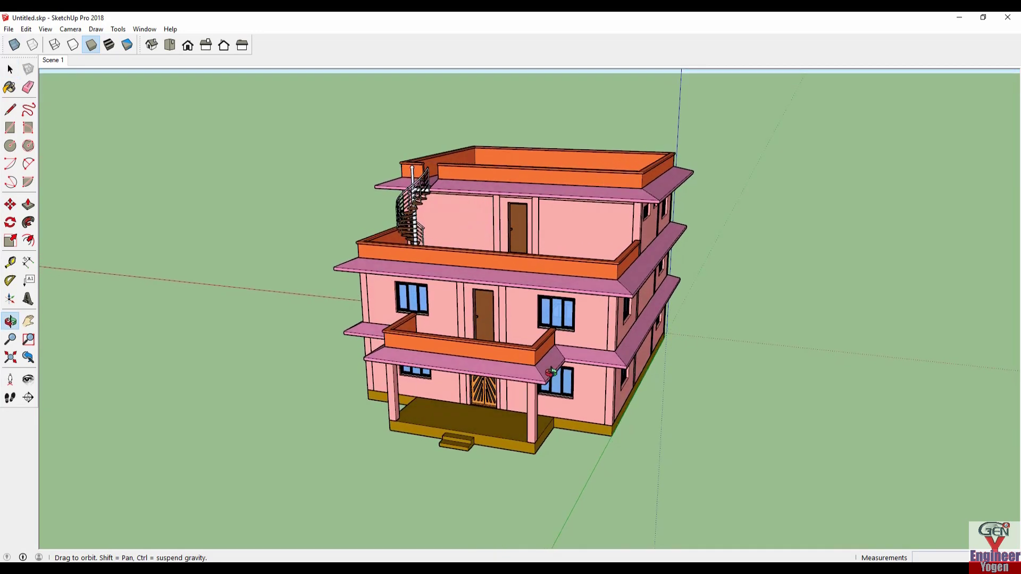
{"action": "middle_click_drag", "start_coordinate": [553, 377], "coordinate": [553, 378]}
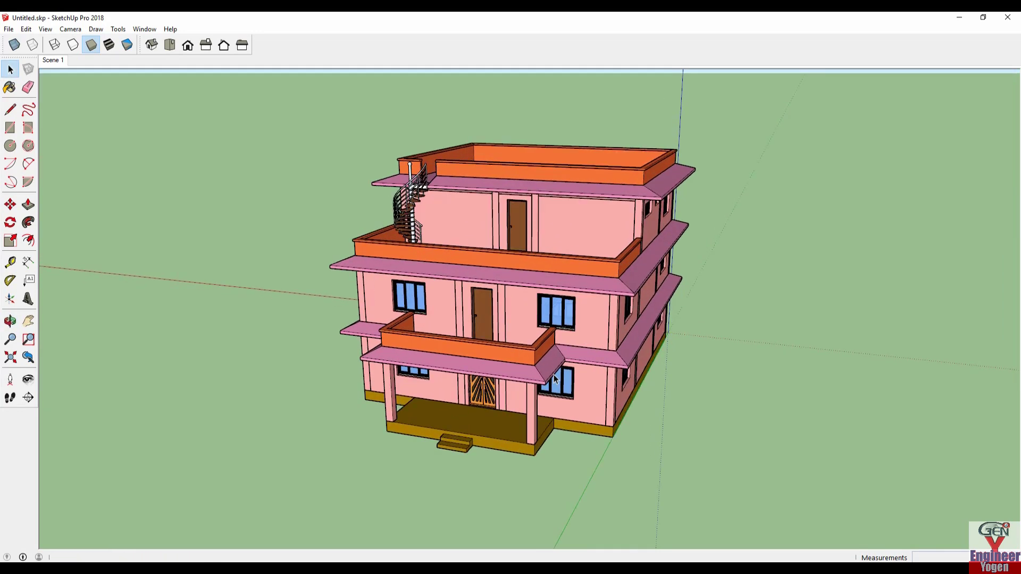
{"action": "scroll", "coordinate": [500, 357], "scroll_direction": "up", "scroll_amount": 1}
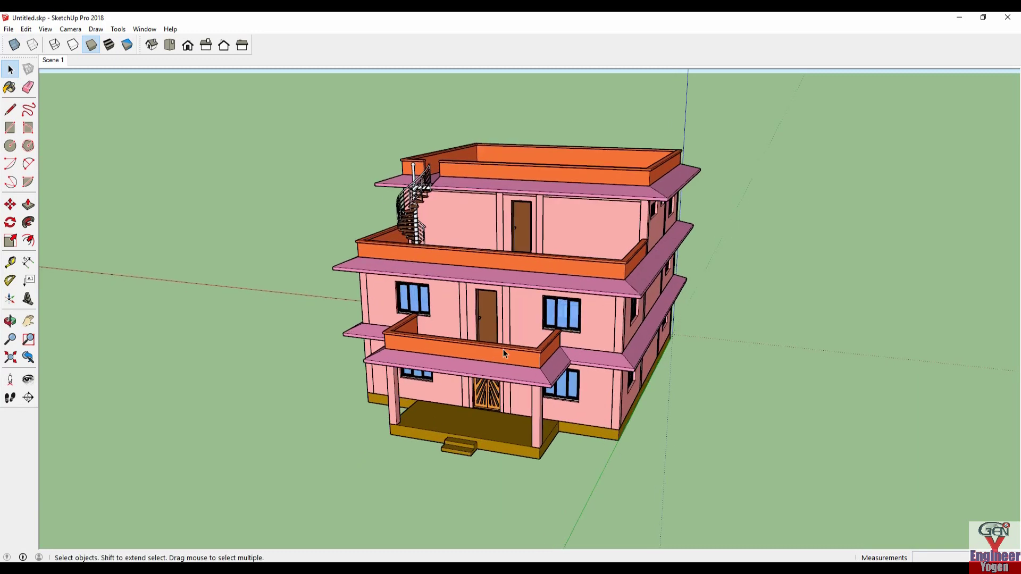
{"action": "scroll", "coordinate": [501, 356], "scroll_direction": "up", "scroll_amount": 1}
- Update Scene 1 to the current view, then orbit round to the house's side
{"action": "right_click", "coordinate": [51, 60]}
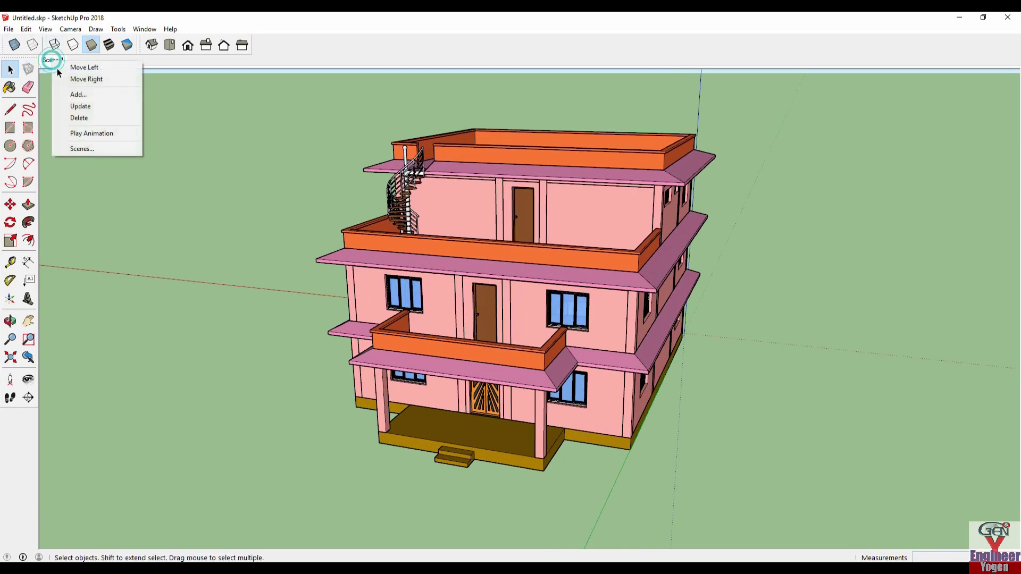
{"action": "left_click", "coordinate": [80, 108]}
{"action": "mouse_move", "coordinate": [777, 235]}
{"action": "middle_mouse_down"}
{"action": "mouse_move", "coordinate": [731, 266]}
{"action": "mouse_move", "coordinate": [620, 289]}
{"action": "mouse_move", "coordinate": [532, 289]}
{"action": "mouse_move", "coordinate": [453, 247]}
{"action": "mouse_move", "coordinate": [386, 176]}
{"action": "middle_mouse_up"}
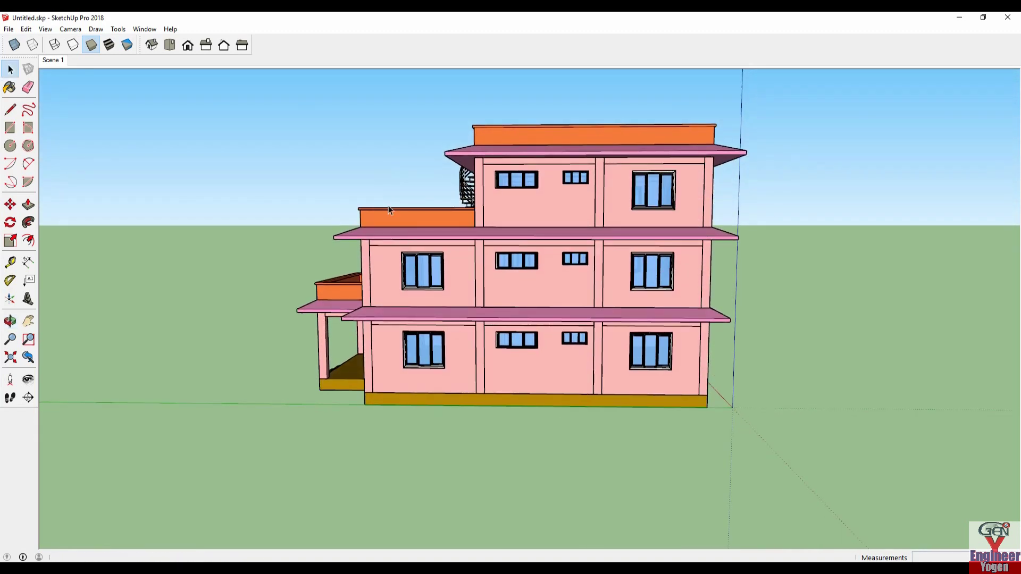
- Add Scene 2 from the side view, then orbit on to a low corner perspective
{"action": "right_click", "coordinate": [49, 61]}
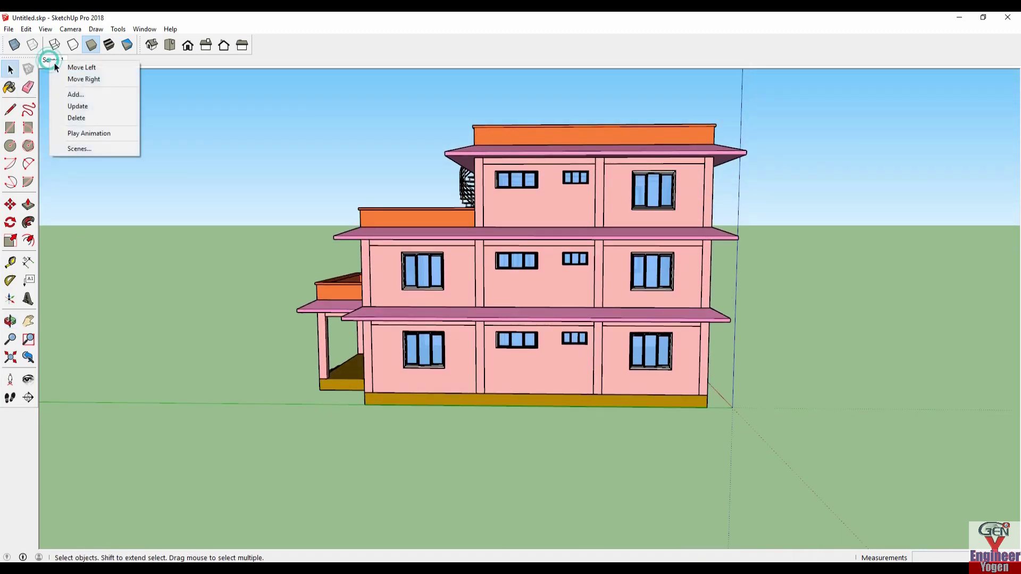
{"action": "left_click", "coordinate": [68, 95]}
{"action": "mouse_move", "coordinate": [787, 247]}
{"action": "middle_mouse_down"}
{"action": "mouse_move", "coordinate": [697, 350]}
{"action": "mouse_move", "coordinate": [652, 381]}
{"action": "mouse_move", "coordinate": [589, 367]}
{"action": "mouse_move", "coordinate": [503, 260]}
{"action": "mouse_move", "coordinate": [448, 250]}
{"action": "middle_mouse_up"}
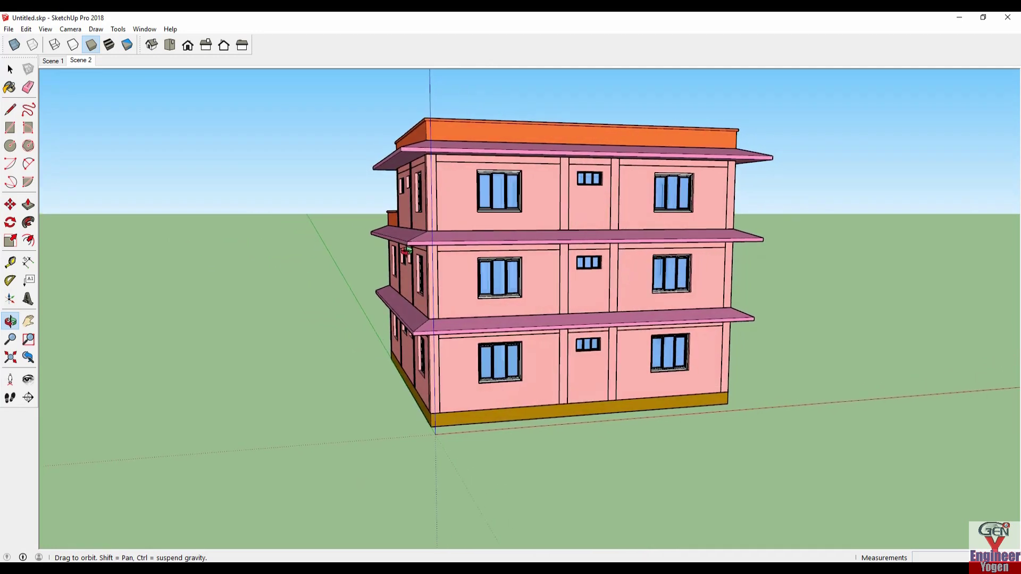
{"action": "mouse_move", "coordinate": [396, 251]}
{"action": "middle_mouse_down"}
{"action": "mouse_move", "coordinate": [196, 269]}
{"action": "mouse_move", "coordinate": [96, 296]}
{"action": "mouse_move", "coordinate": [91, 444]}
{"action": "middle_mouse_up"}
{"action": "mouse_move", "coordinate": [91, 445]}
{"action": "left_mouse_down"}
{"action": "mouse_move", "coordinate": [93, 473]}
{"action": "mouse_move", "coordinate": [80, 474]}
{"action": "mouse_move", "coordinate": [72, 439]}
{"action": "mouse_move", "coordinate": [91, 212]}
{"action": "left_mouse_up"}
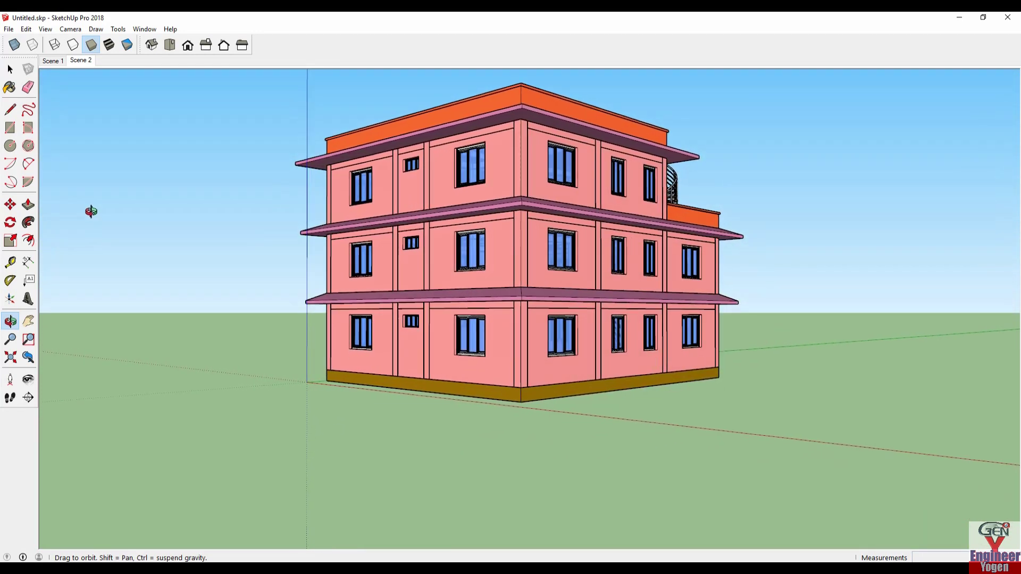
- Add Scene 3 and Scene 4 from successively orbited views of the house
{"action": "right_click", "coordinate": [82, 62]}
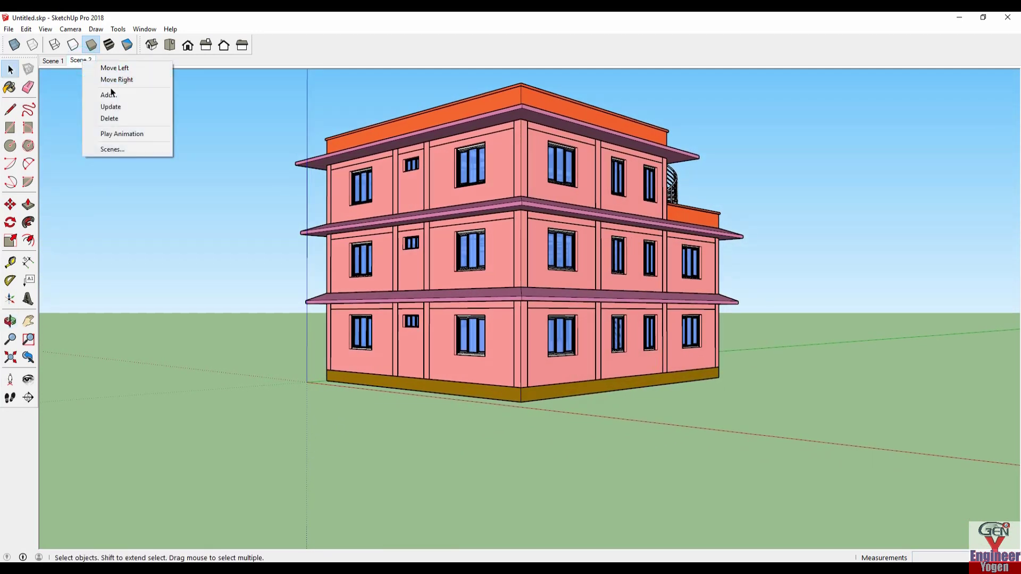
{"action": "left_click", "coordinate": [113, 96]}
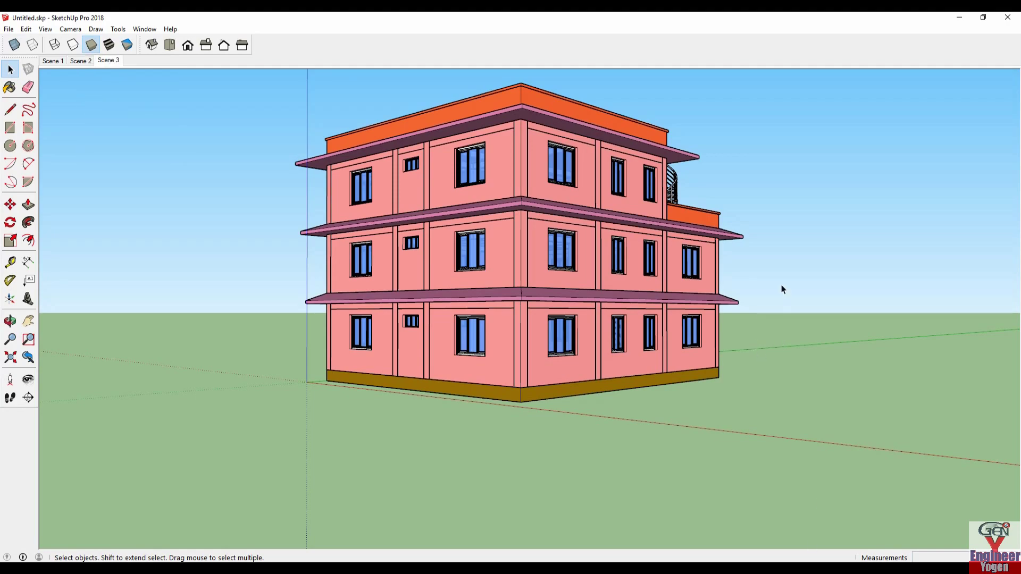
{"action": "mouse_move", "coordinate": [781, 289]}
{"action": "middle_mouse_down"}
{"action": "mouse_move", "coordinate": [727, 340]}
{"action": "mouse_move", "coordinate": [683, 346]}
{"action": "mouse_move", "coordinate": [645, 388]}
{"action": "mouse_move", "coordinate": [521, 404]}
{"action": "mouse_move", "coordinate": [487, 383]}
{"action": "mouse_move", "coordinate": [448, 406]}
{"action": "mouse_move", "coordinate": [265, 423]}
{"action": "mouse_move", "coordinate": [222, 408]}
{"action": "middle_mouse_up"}
{"action": "mouse_move", "coordinate": [223, 409]}
{"action": "left_mouse_down"}
{"action": "mouse_move", "coordinate": [228, 503]}
{"action": "mouse_move", "coordinate": [205, 261]}
{"action": "mouse_move", "coordinate": [204, 282]}
{"action": "left_mouse_up"}
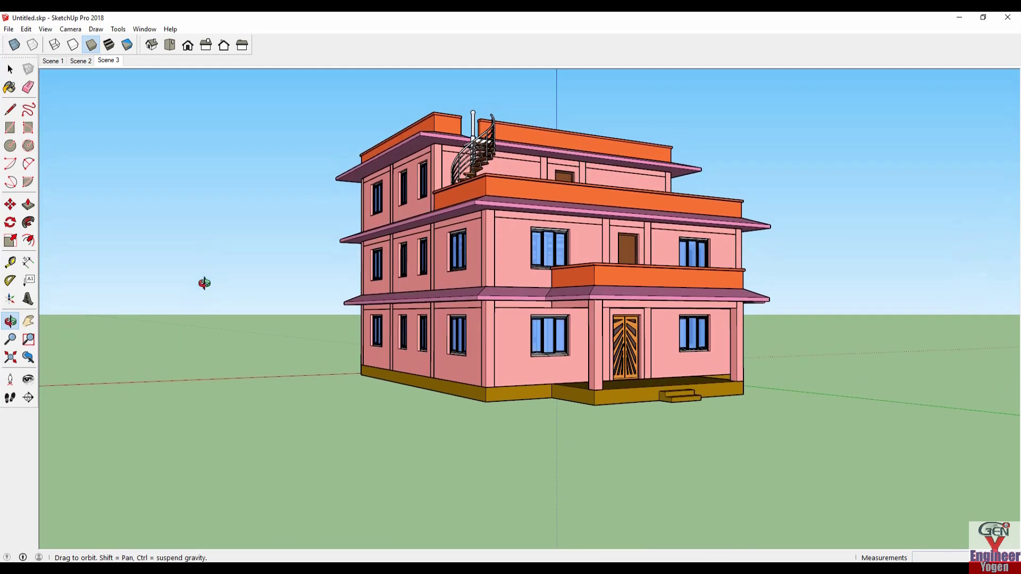
{"action": "right_click", "coordinate": [107, 62]}
{"action": "left_click", "coordinate": [138, 92]}
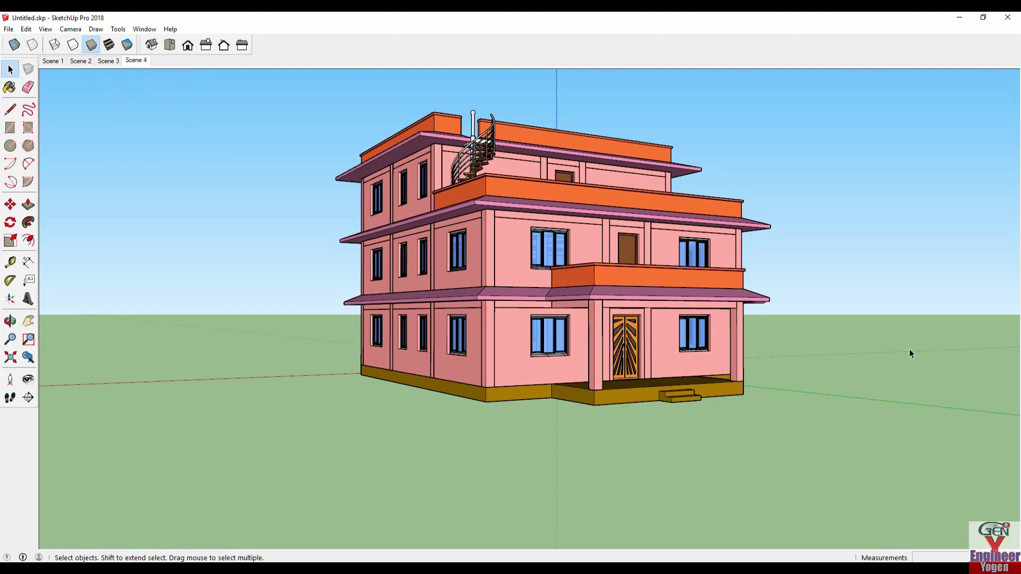
{"action": "mouse_move", "coordinate": [909, 349]}
{"action": "middle_mouse_down"}
{"action": "mouse_move", "coordinate": [840, 379]}
{"action": "mouse_move", "coordinate": [664, 413]}
{"action": "mouse_move", "coordinate": [513, 410]}
{"action": "middle_mouse_up"}
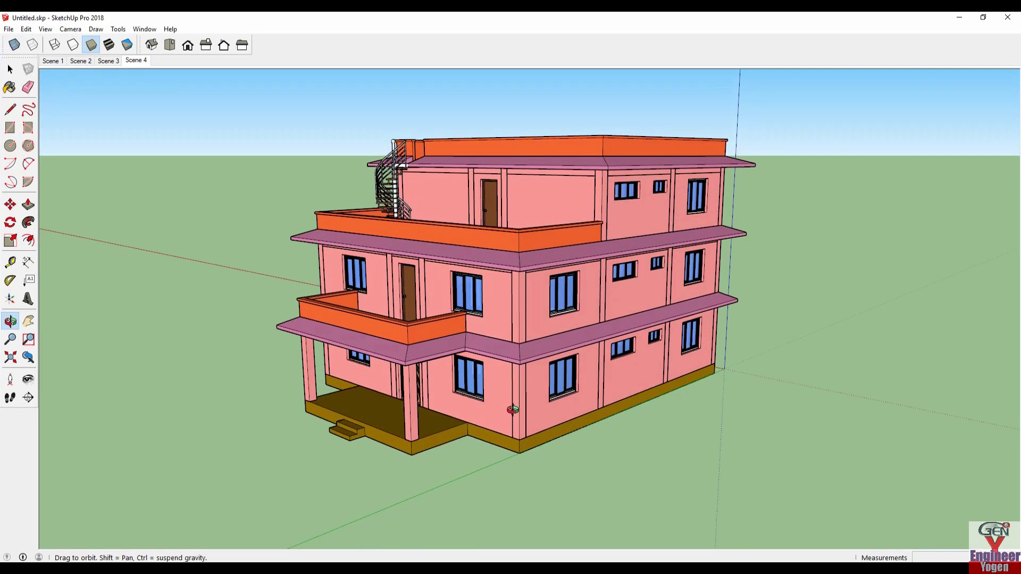
- Add Scene 5, then zoom and orbit to a closer front-corner view
{"action": "right_click", "coordinate": [136, 61]}
{"action": "left_click", "coordinate": [159, 93]}
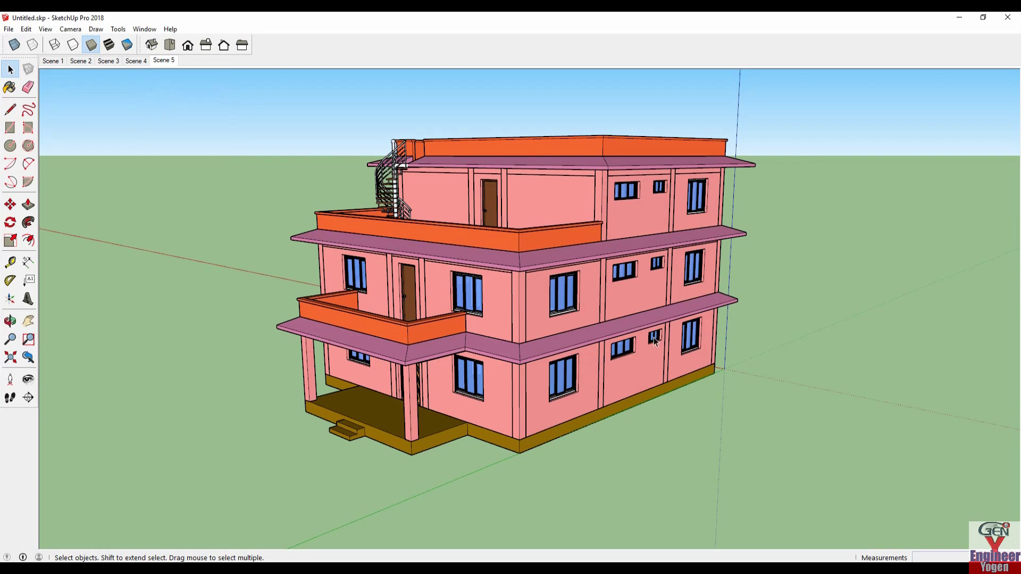
{"action": "scroll", "coordinate": [511, 357], "scroll_direction": "up", "scroll_amount": 2}
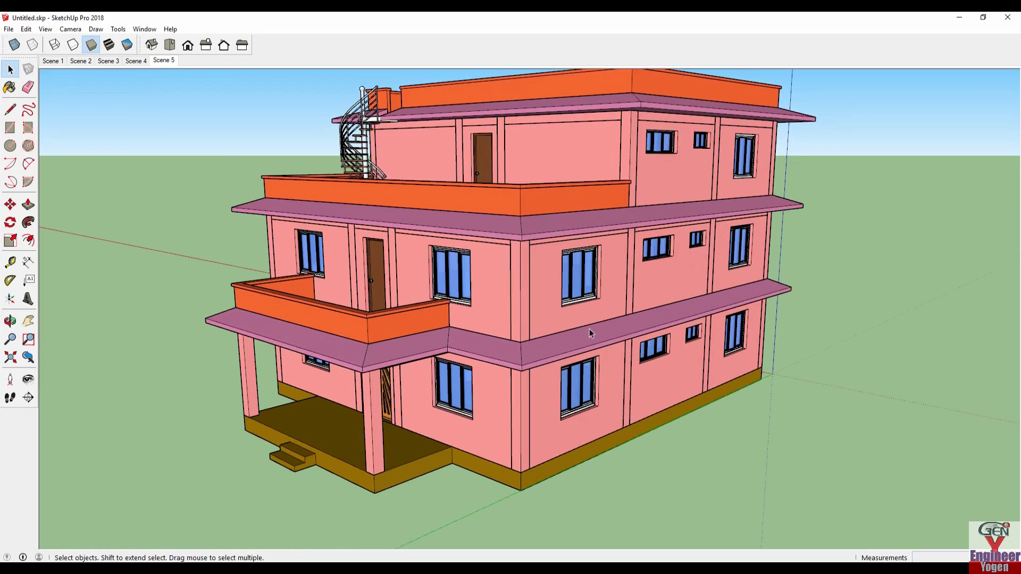
{"action": "mouse_move", "coordinate": [589, 328]}
{"action": "middle_mouse_down"}
{"action": "mouse_move", "coordinate": [608, 375]}
{"action": "mouse_move", "coordinate": [588, 368]}
{"action": "middle_mouse_up"}
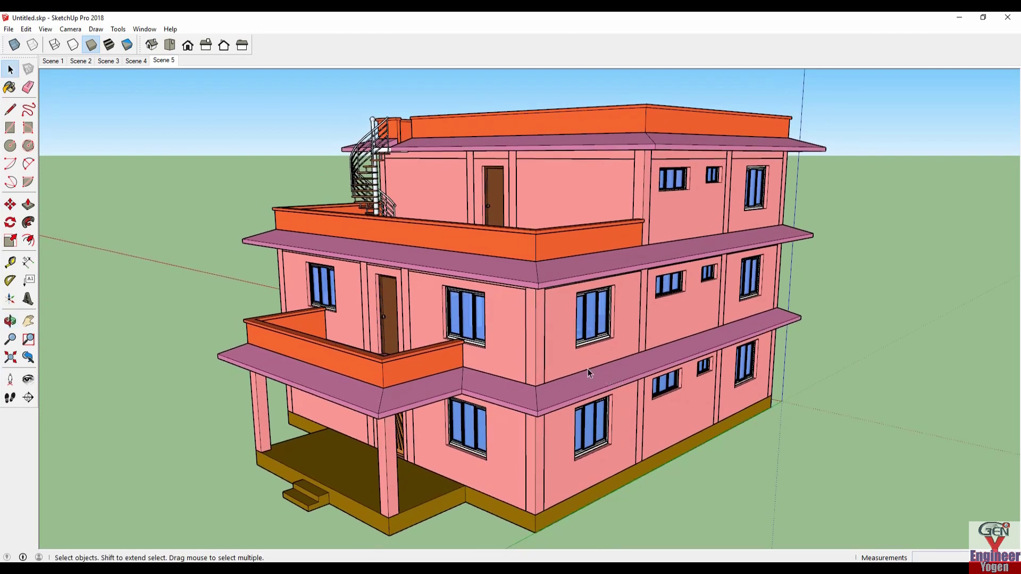
- Export the view to the Desktop as 'front view' JPEG at 1844 x 903 with anti-aliasing
{"action": "left_click", "coordinate": [8, 29]}
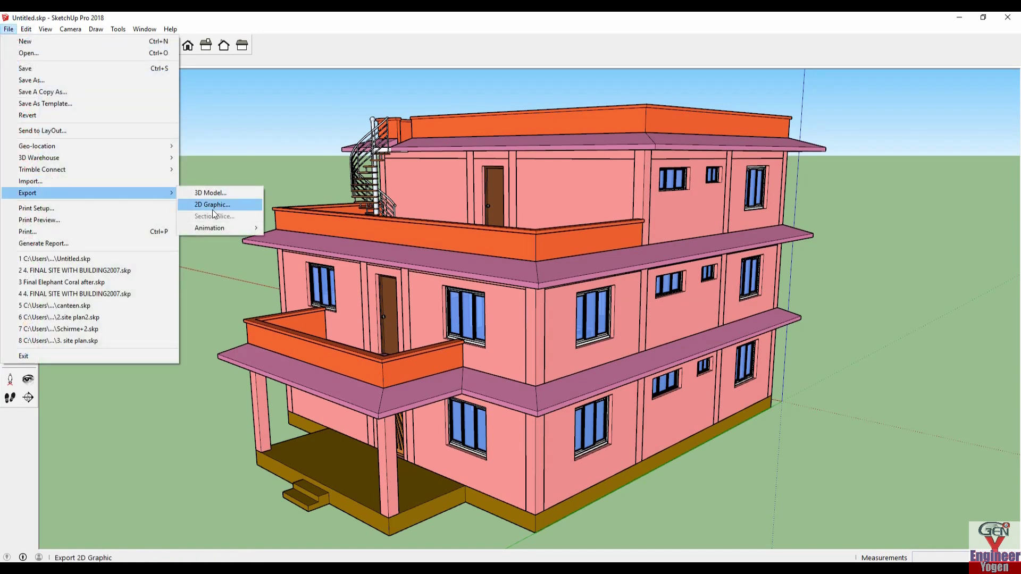
{"action": "left_click", "coordinate": [212, 209]}
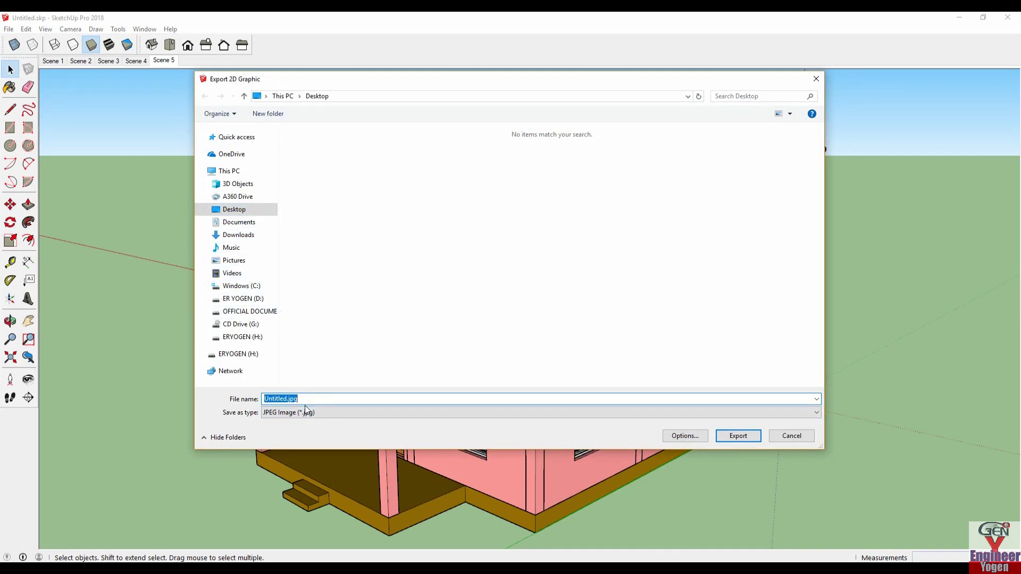
{"action": "type", "text": "front view"}
{"action": "left_click", "coordinate": [685, 437]}
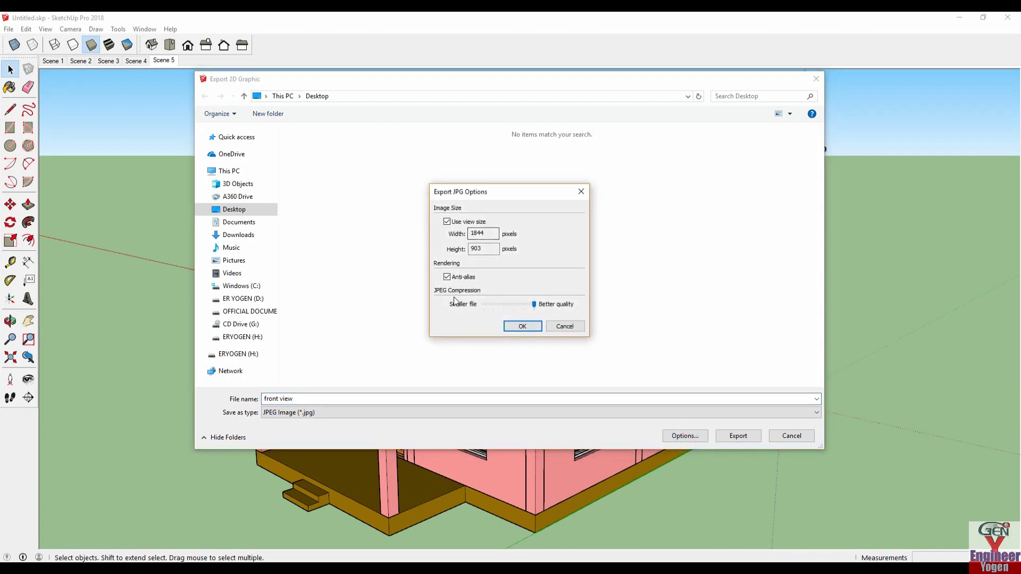
{"action": "left_click", "coordinate": [525, 328]}
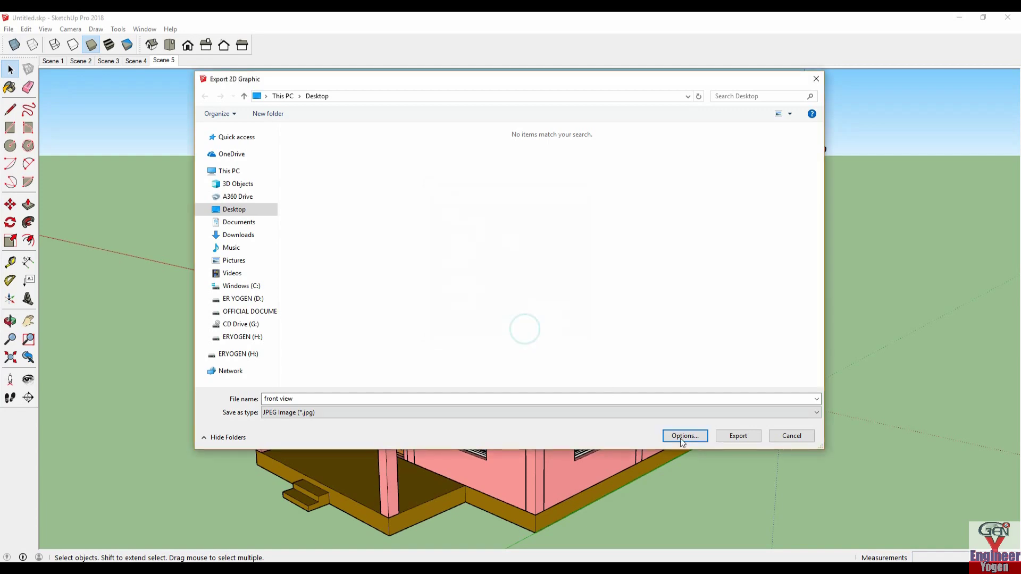
{"action": "left_click", "coordinate": [737, 437]}
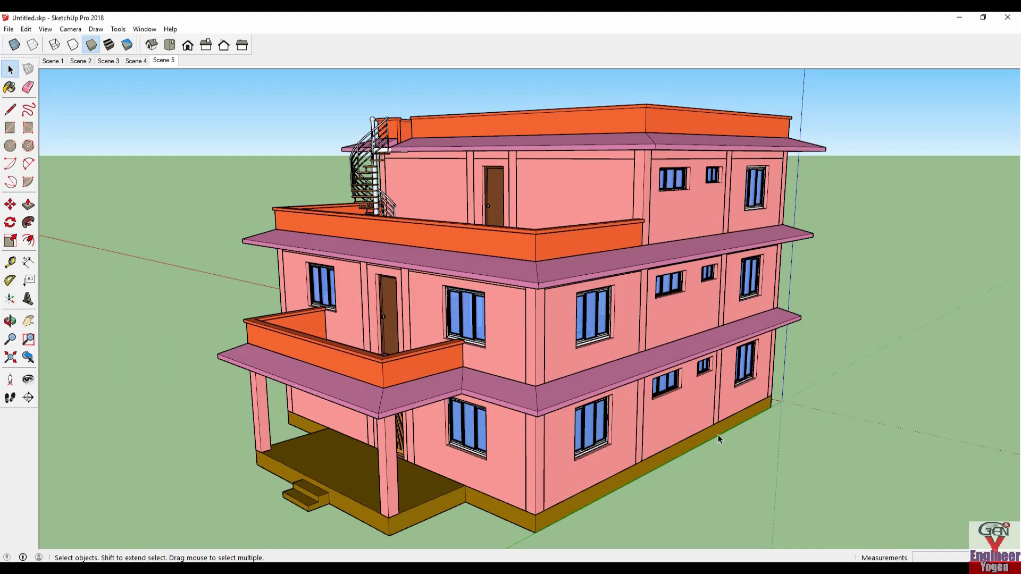
- Orbit around to the house's opposite side, raised to show its right side
{"action": "middle_click_drag", "start_coordinate": [240, 289], "coordinate": [824, 283]}
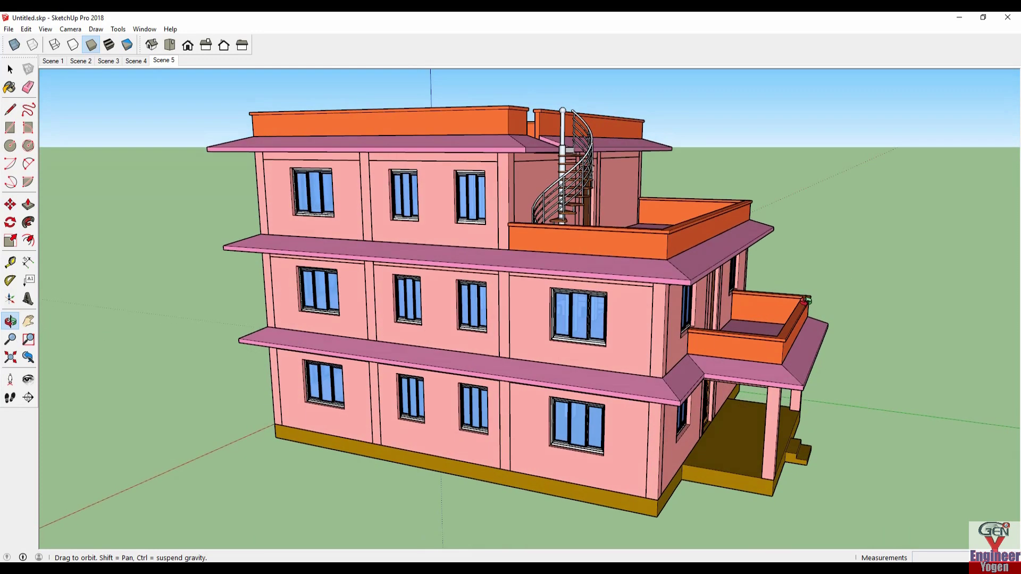
{"action": "left_click_drag", "start_coordinate": [824, 283], "coordinate": [752, 317]}
{"action": "key", "text": "space"}
{"action": "scroll", "coordinate": [752, 317], "scroll_direction": "up", "scroll_amount": 2}
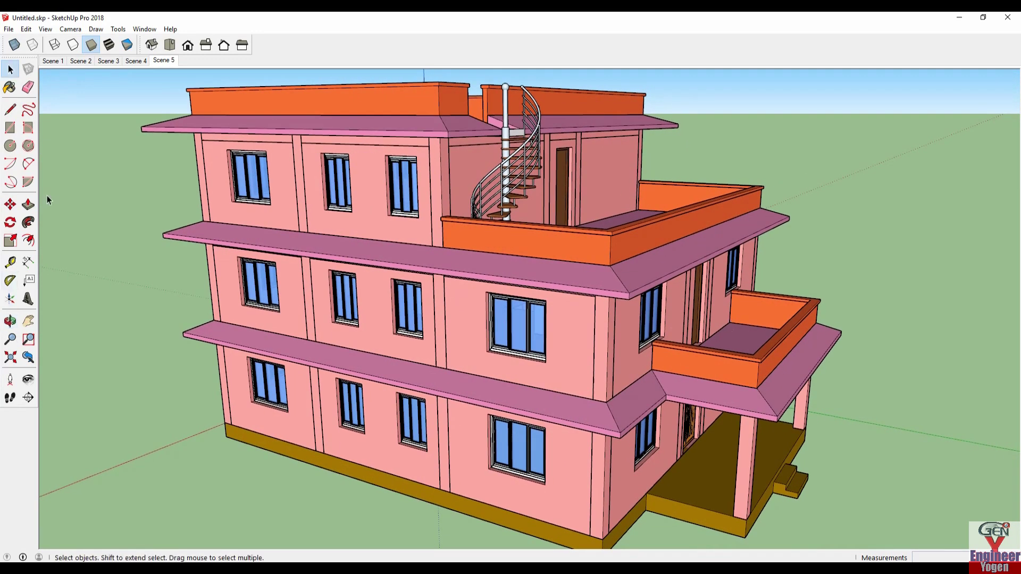
- Export this view to the Desktop as a second JPEG named 'next view'
{"action": "left_click", "coordinate": [8, 28]}
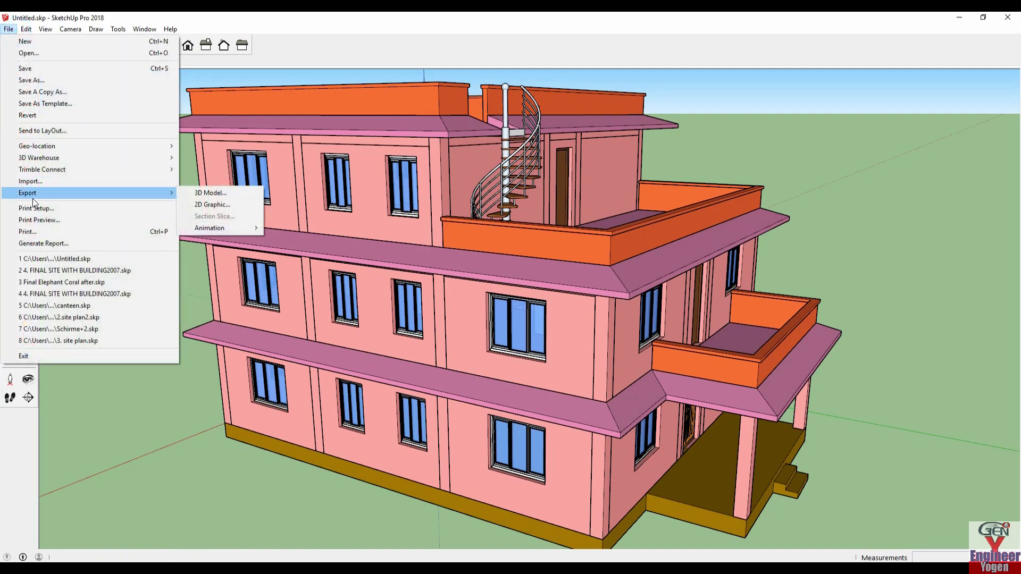
{"action": "left_click", "coordinate": [215, 205]}
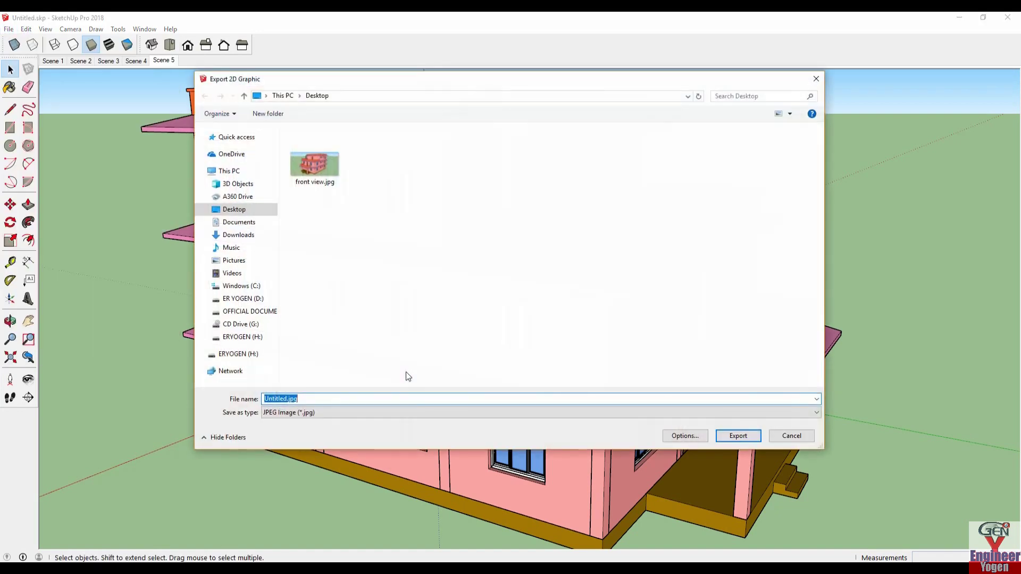
{"action": "double_click", "coordinate": [313, 398]}
{"action": "left_click", "coordinate": [736, 435]}
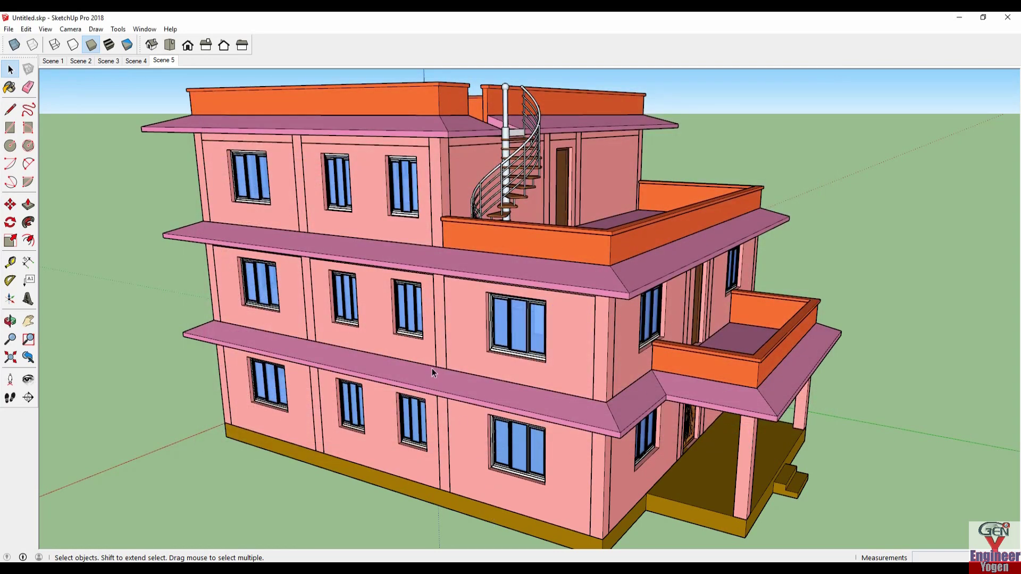
- View front view.jpg and the next export in Picasa, then return to the SketchUp model
{"action": "left_click", "coordinate": [954, 20]}
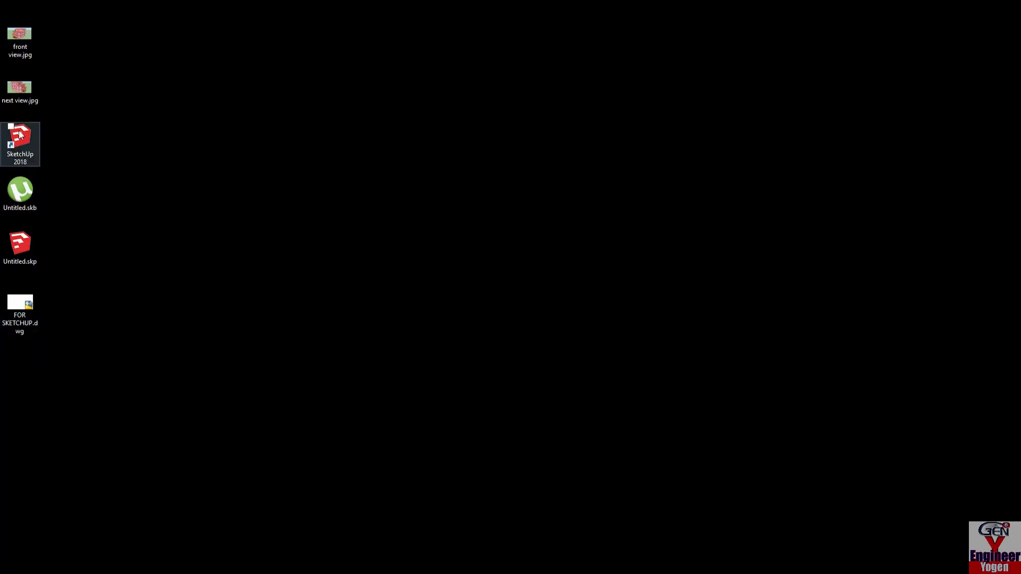
{"action": "left_click", "coordinate": [21, 46]}
{"action": "double_click", "coordinate": [21, 45]}
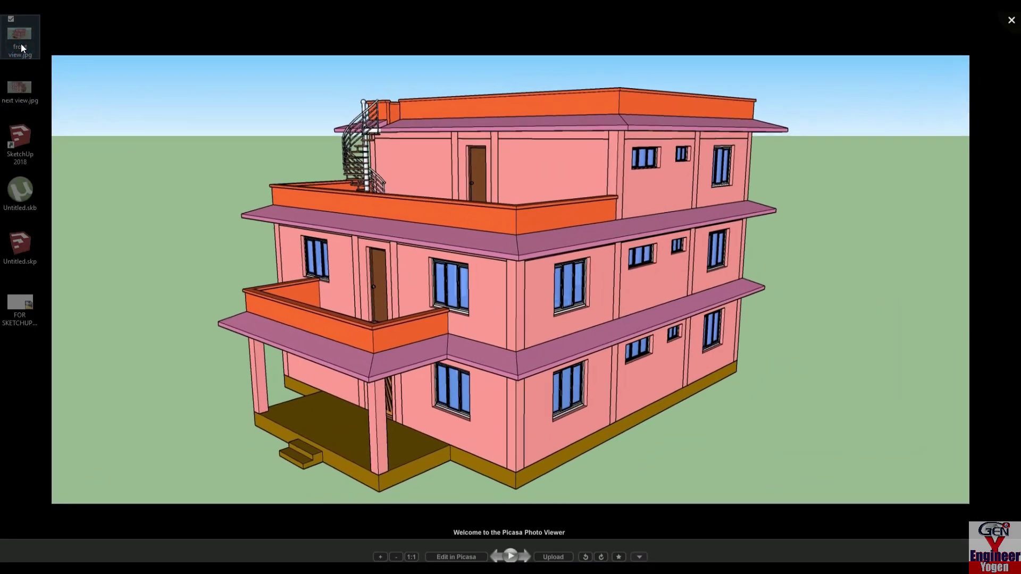
{"action": "key", "text": "Right"}
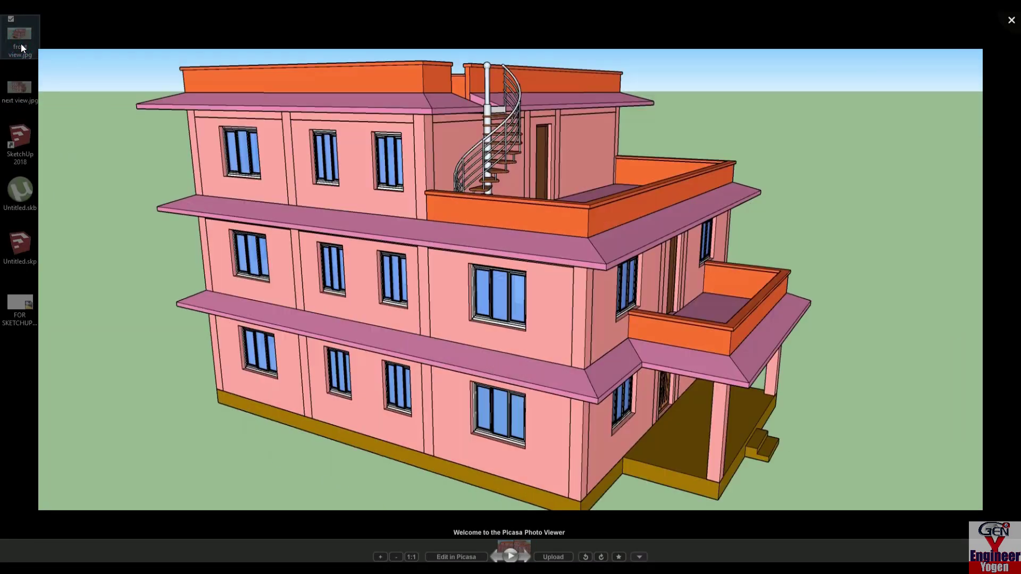
{"action": "key", "text": "Left"}
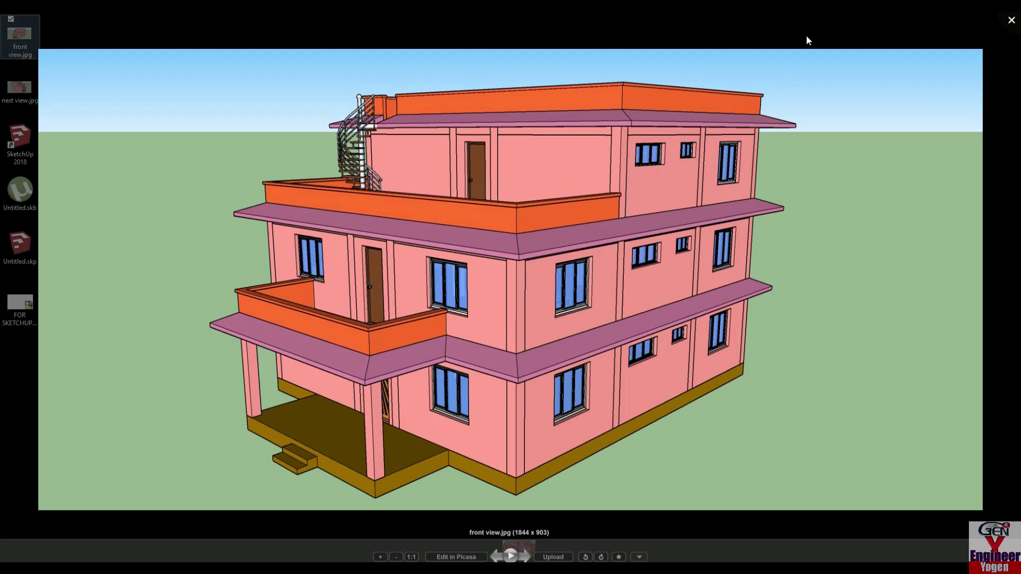
{"action": "left_click", "coordinate": [1011, 22]}
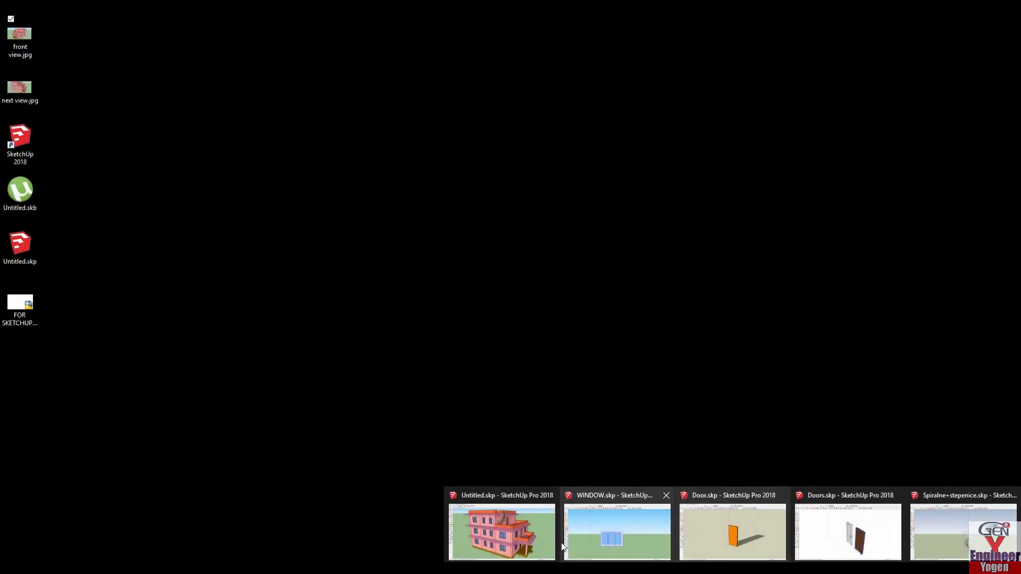
{"action": "left_click", "coordinate": [525, 531]}
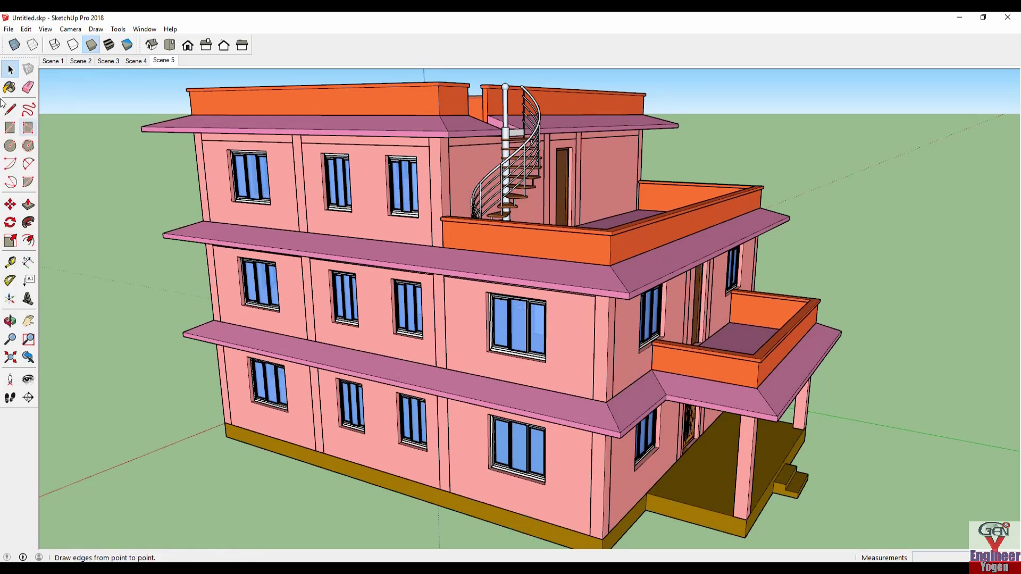
- Look over the File menu's export choices, then go to Scene 1 and start the animation
{"action": "left_click", "coordinate": [9, 29]}
{"action": "mouse_move", "coordinate": [87, 193]}
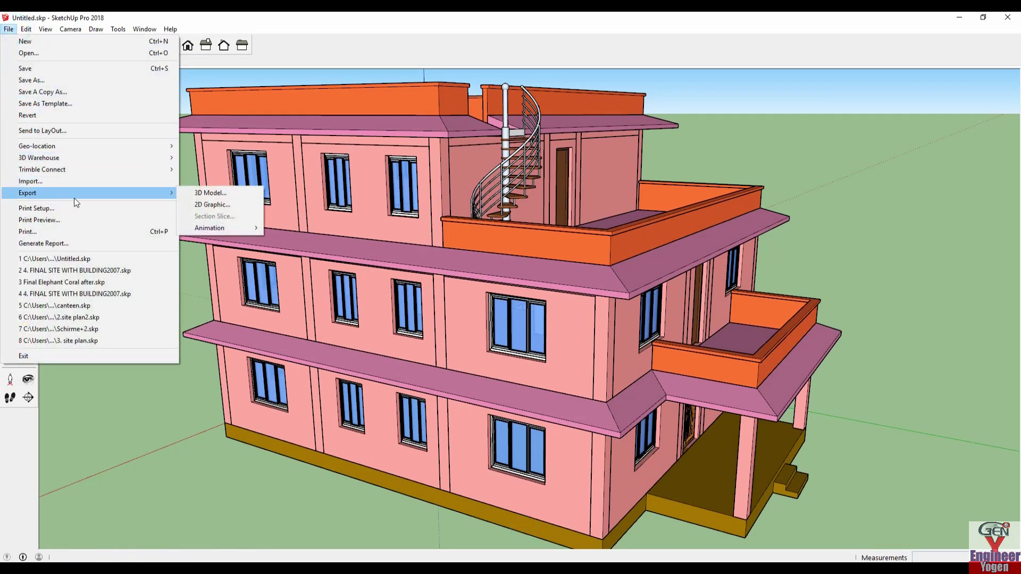
{"action": "mouse_move", "coordinate": [208, 228]}
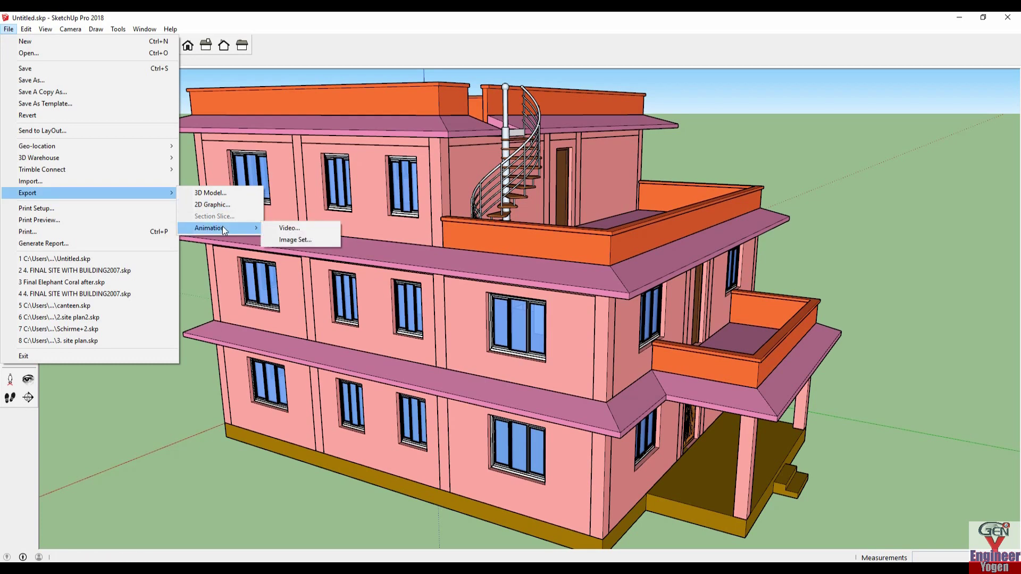
{"action": "left_click", "coordinate": [293, 46]}
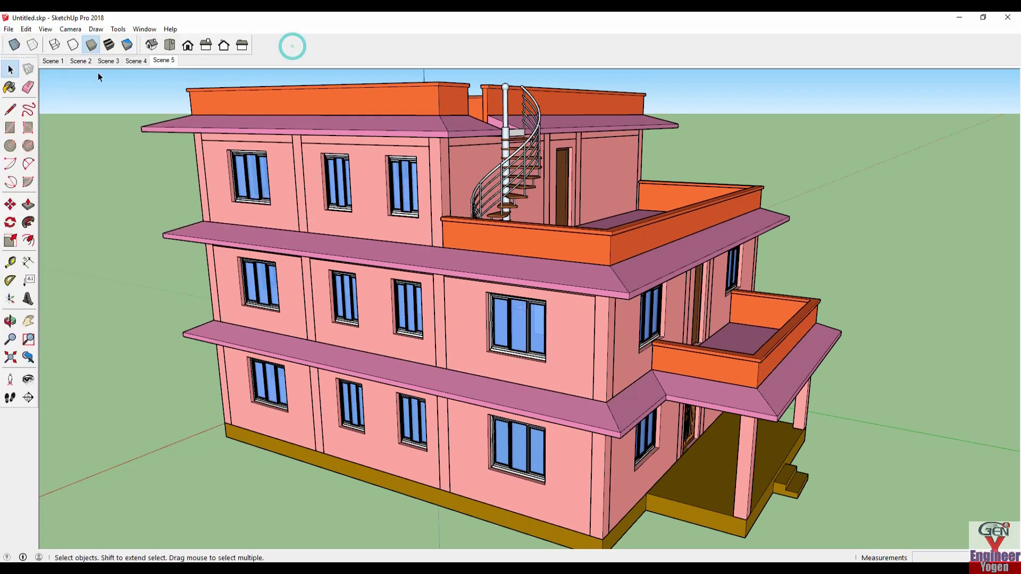
{"action": "left_click", "coordinate": [62, 62]}
{"action": "right_click", "coordinate": [64, 62]}
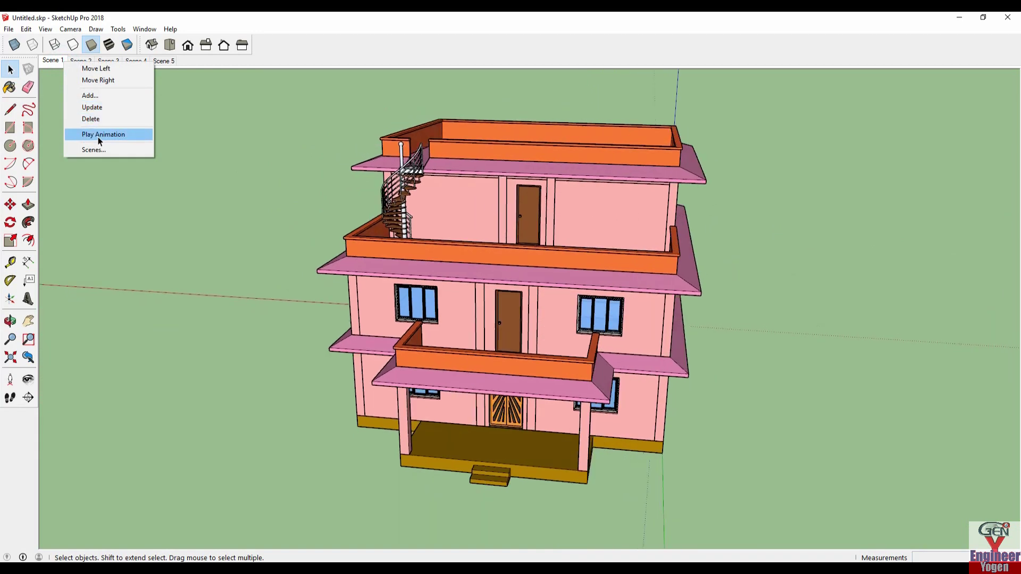
{"action": "left_click", "coordinate": [98, 135]}
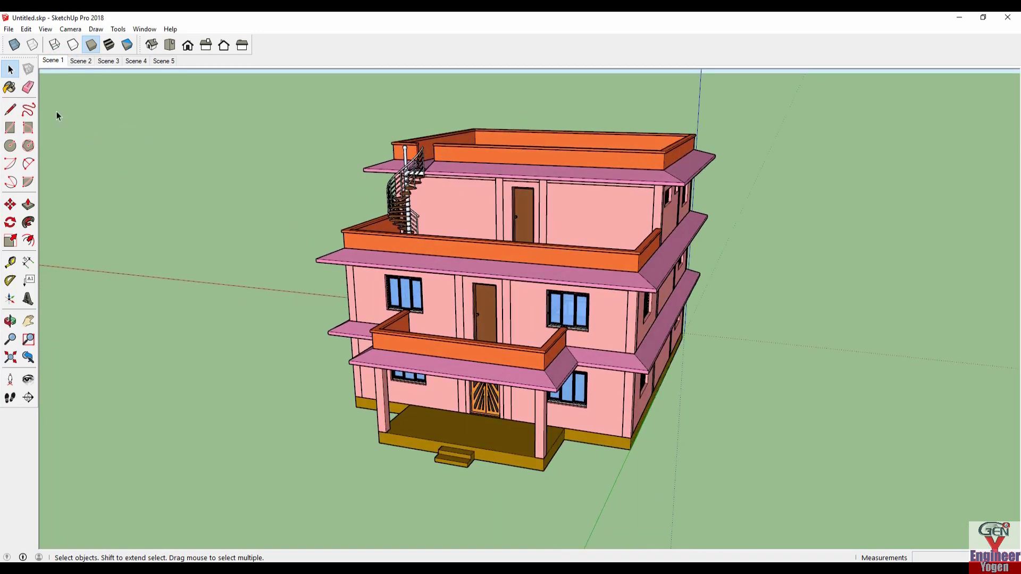
- Play the scene animation again and stop it at Scene 2
{"action": "right_click", "coordinate": [53, 65]}
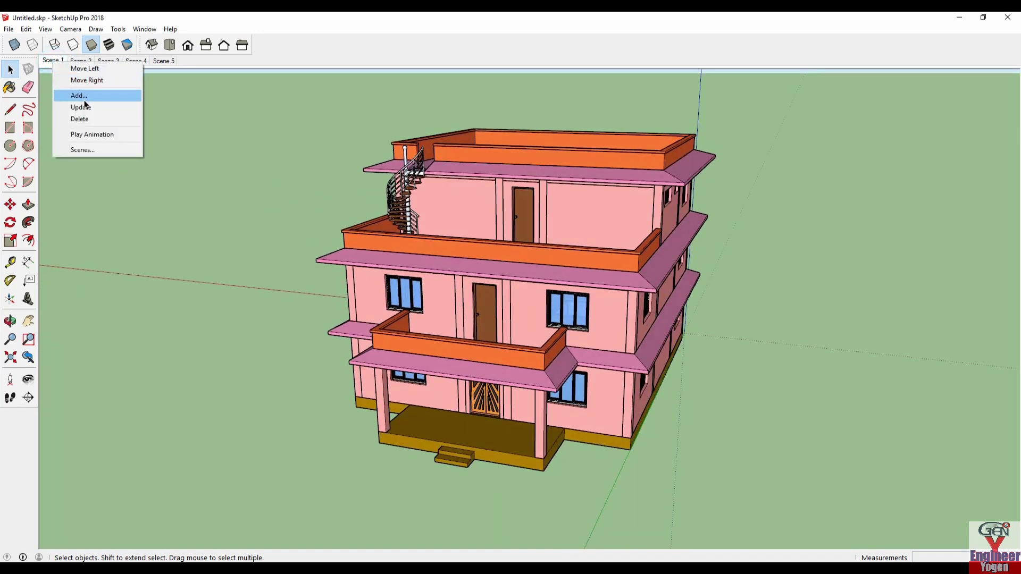
{"action": "left_click", "coordinate": [97, 138]}
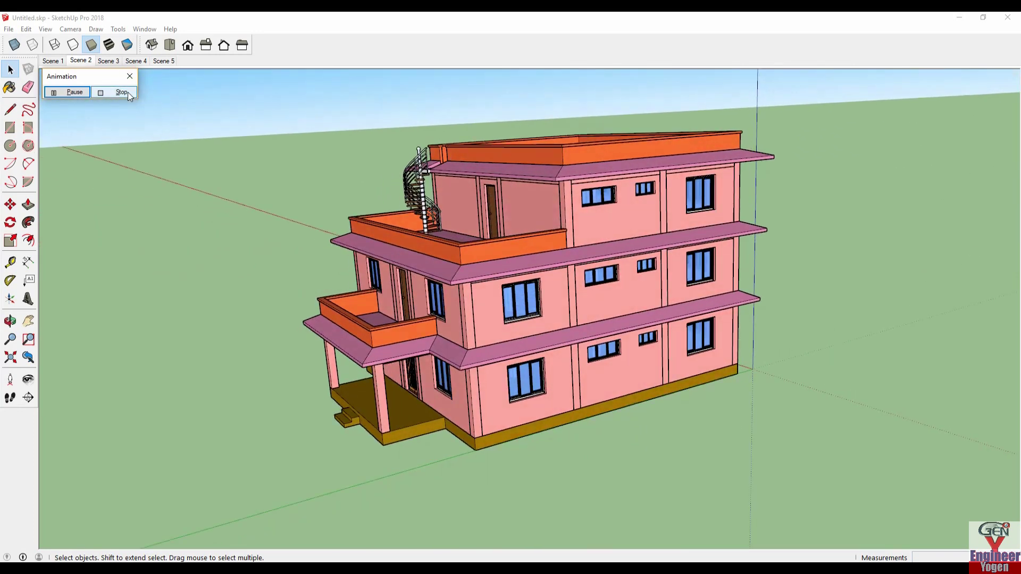
{"action": "left_click", "coordinate": [128, 91]}
{"action": "left_click", "coordinate": [144, 28]}
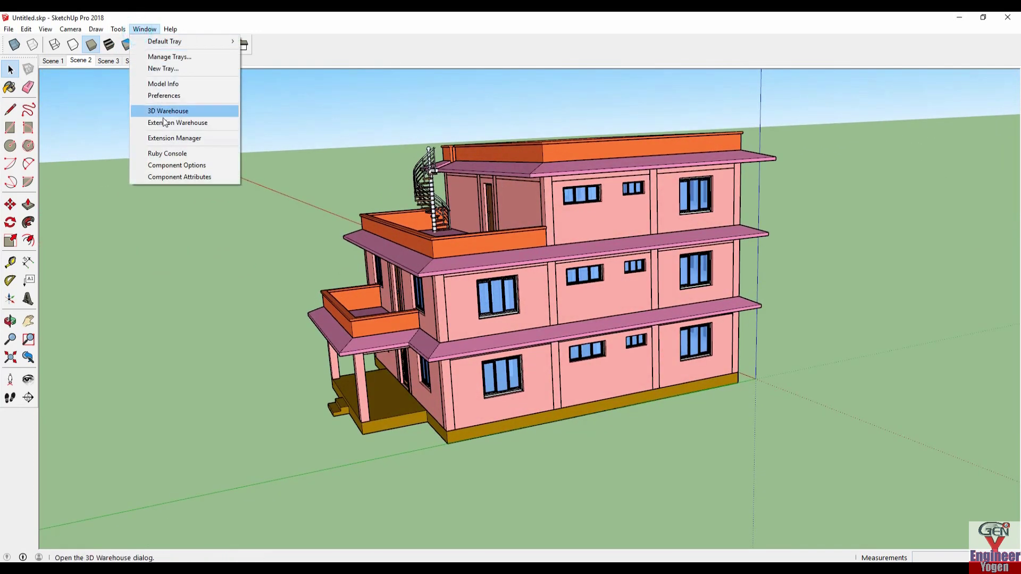
- Set scene transitions to 5 seconds in Model Info > Animation, then return to Scene 1
{"action": "left_click", "coordinate": [162, 84]}
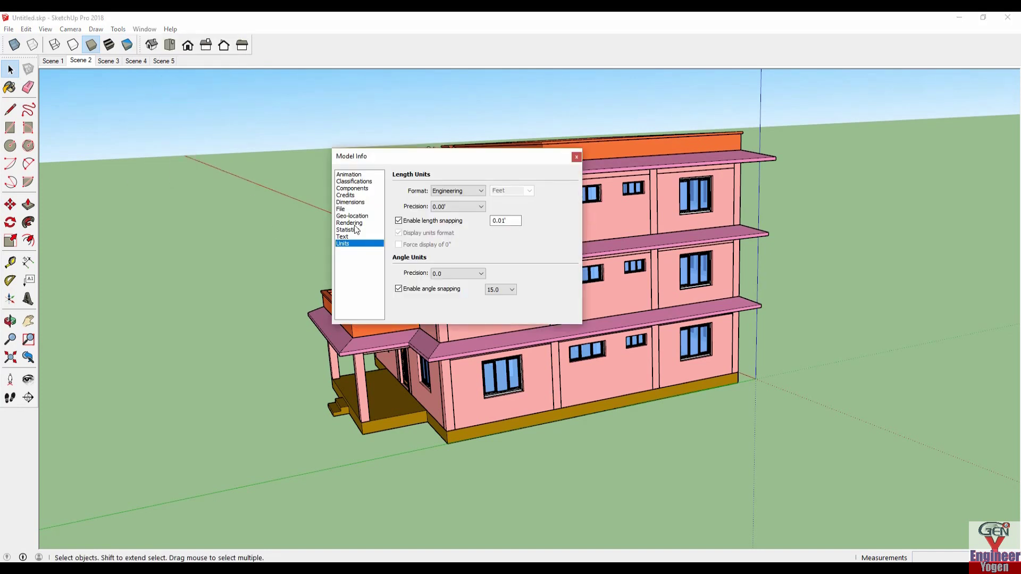
{"action": "left_click", "coordinate": [349, 182]}
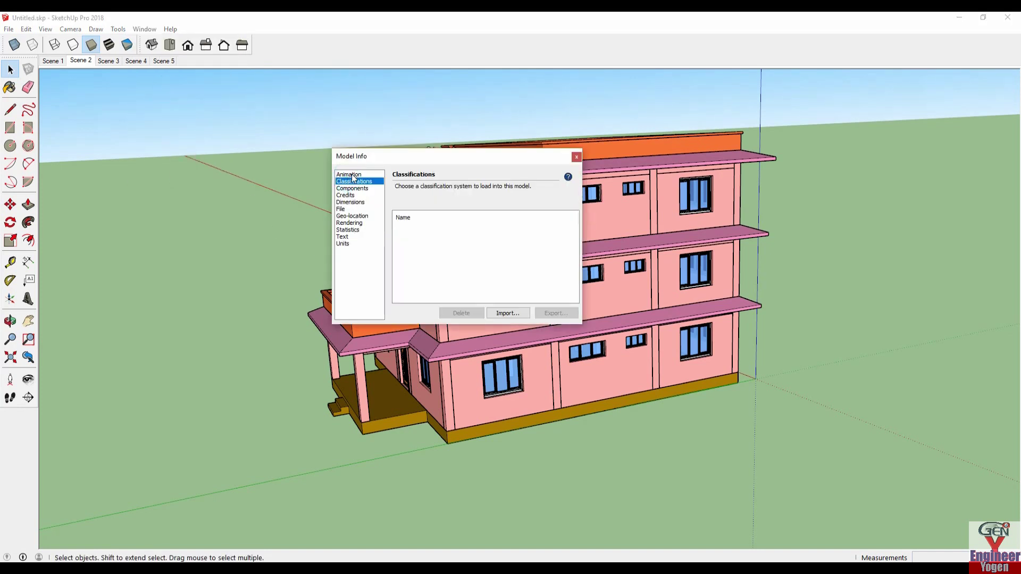
{"action": "left_click", "coordinate": [351, 175]}
{"action": "double_click", "coordinate": [413, 205]}
{"action": "type", "text": "5"}
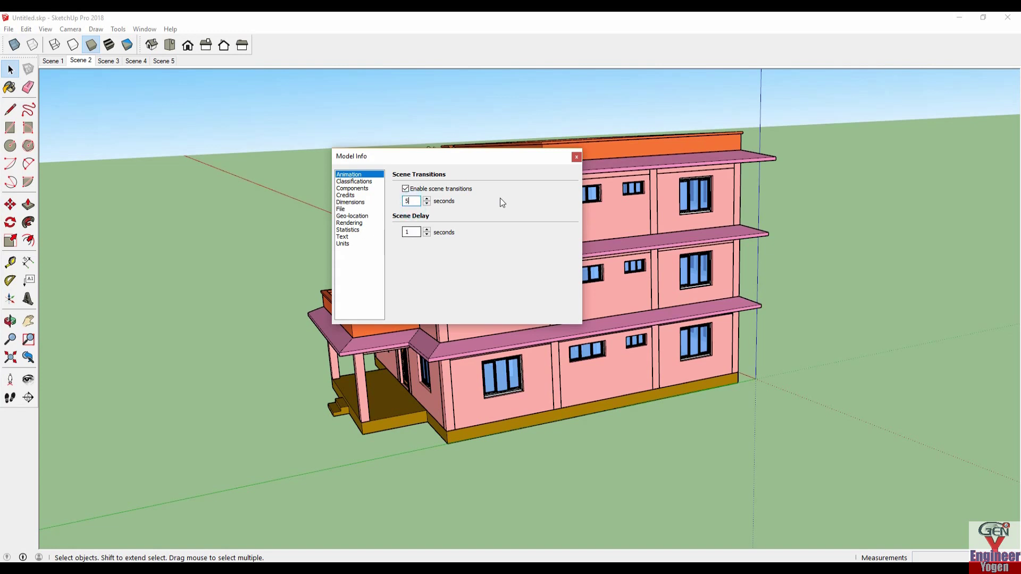
{"action": "left_click", "coordinate": [577, 157]}
{"action": "left_click", "coordinate": [59, 63]}
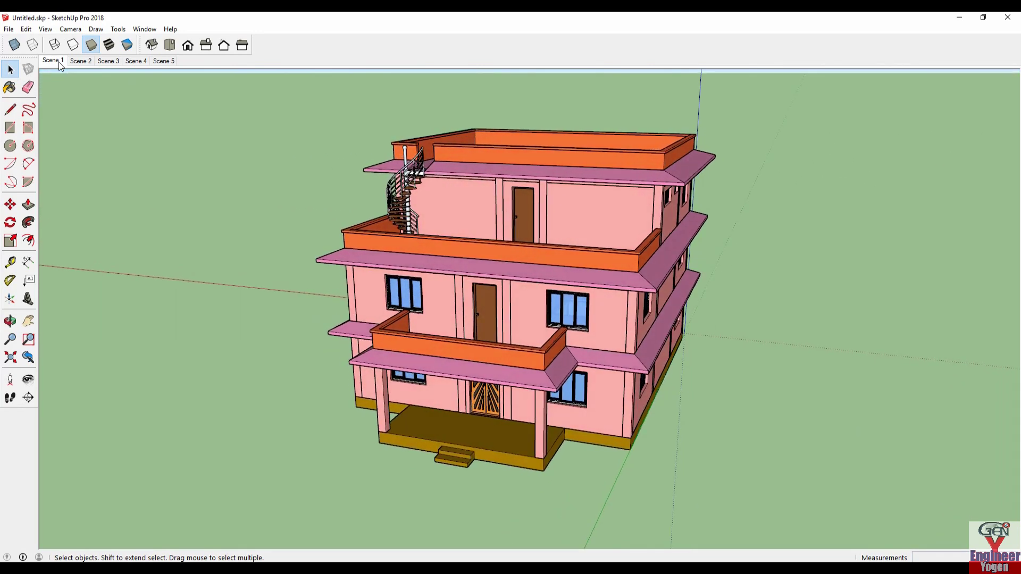
- Play the scene animation with 5-second transitions, then stop it
{"action": "right_click", "coordinate": [59, 62]}
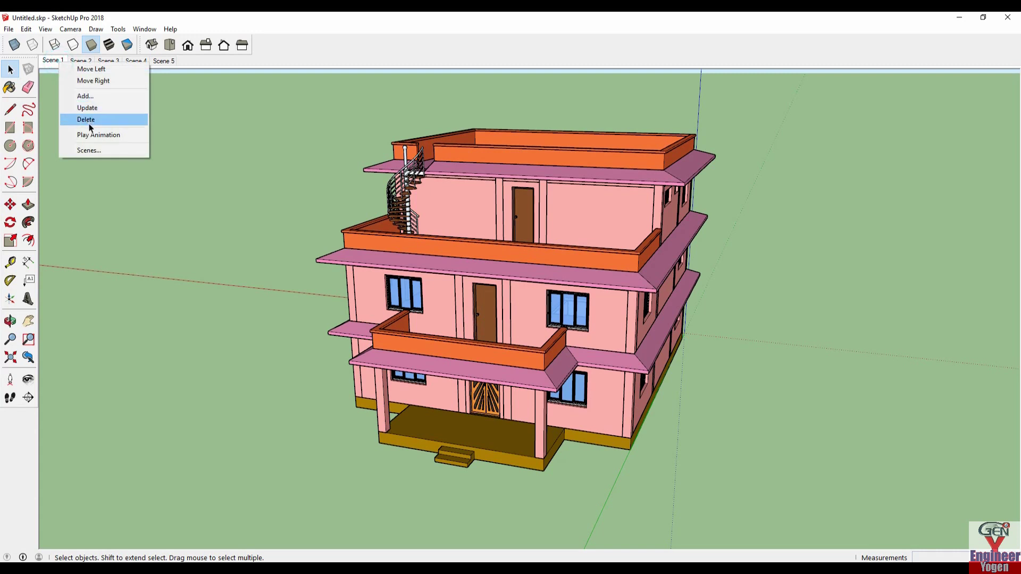
{"action": "left_click", "coordinate": [95, 136]}
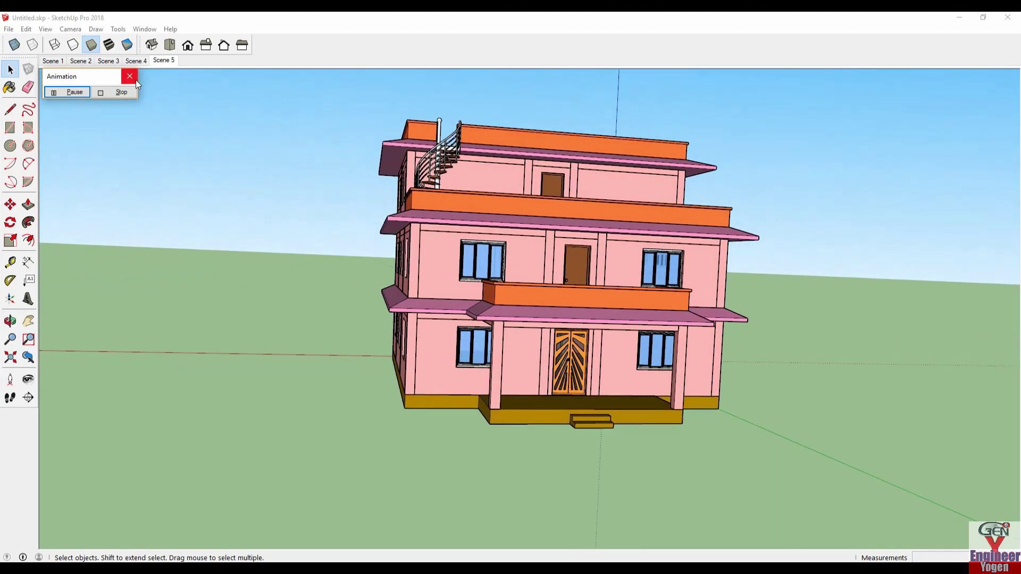
{"action": "left_click", "coordinate": [132, 79]}
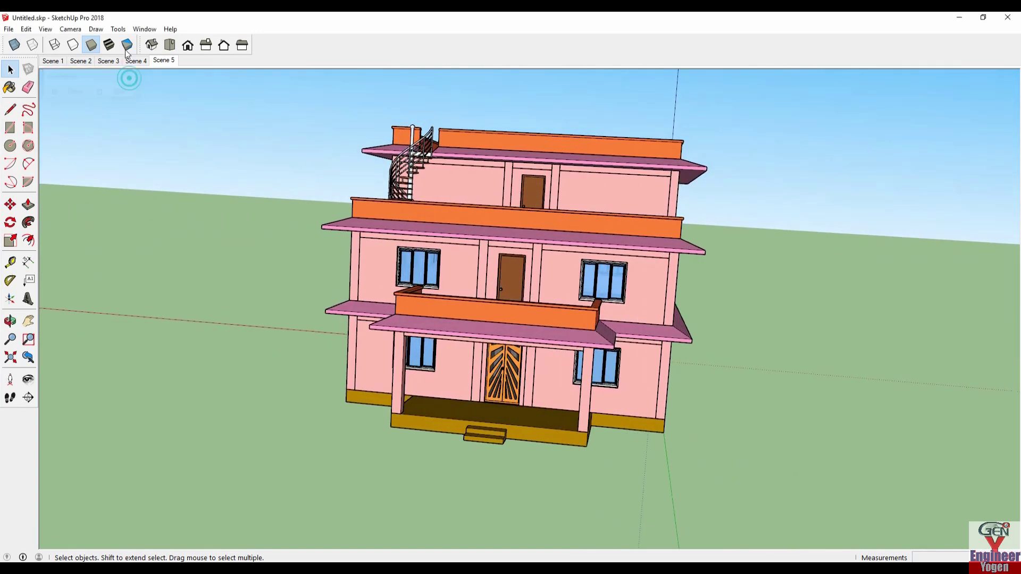
- Uncheck Enable scene transitions in Model Info > Animation
{"action": "left_click", "coordinate": [145, 29]}
{"action": "left_click", "coordinate": [168, 84]}
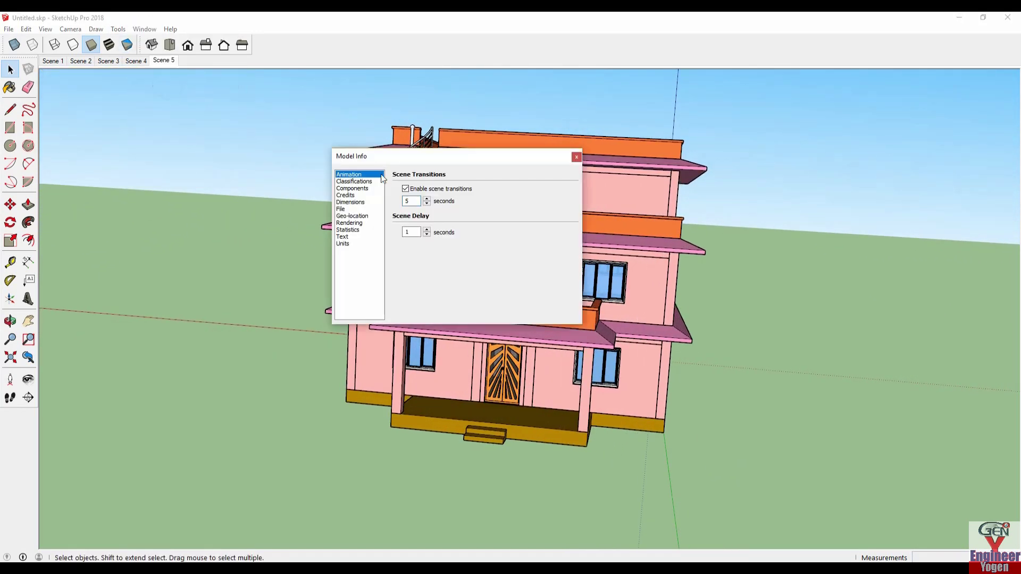
{"action": "double_click", "coordinate": [418, 200]}
{"action": "left_click", "coordinate": [407, 189]}
{"action": "left_click", "coordinate": [576, 158]}
- Replay the animation from Scene 1 with instant cuts and stop it at Scene 2
{"action": "left_click", "coordinate": [62, 63]}
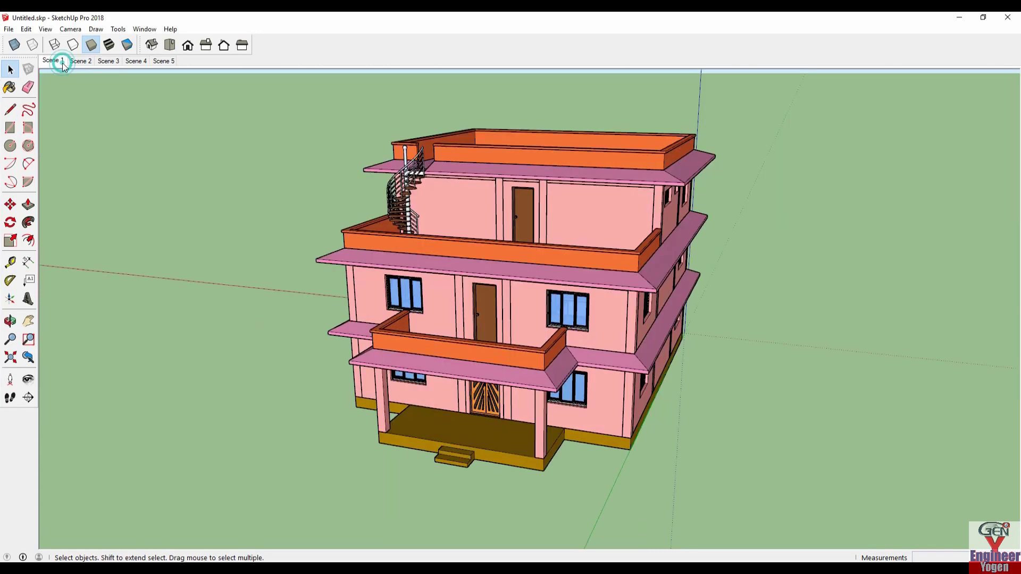
{"action": "right_click", "coordinate": [62, 63]}
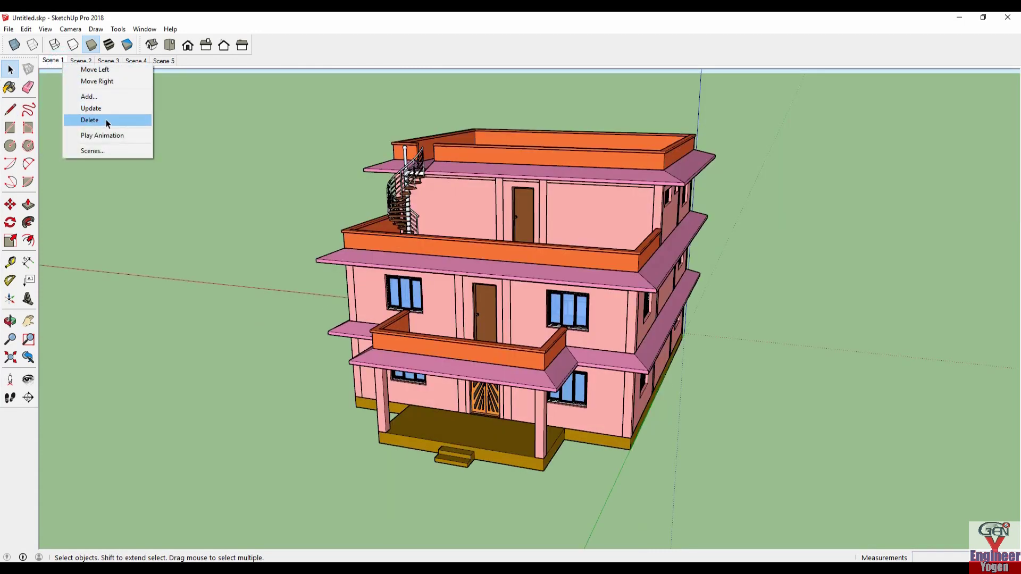
{"action": "left_click", "coordinate": [108, 135]}
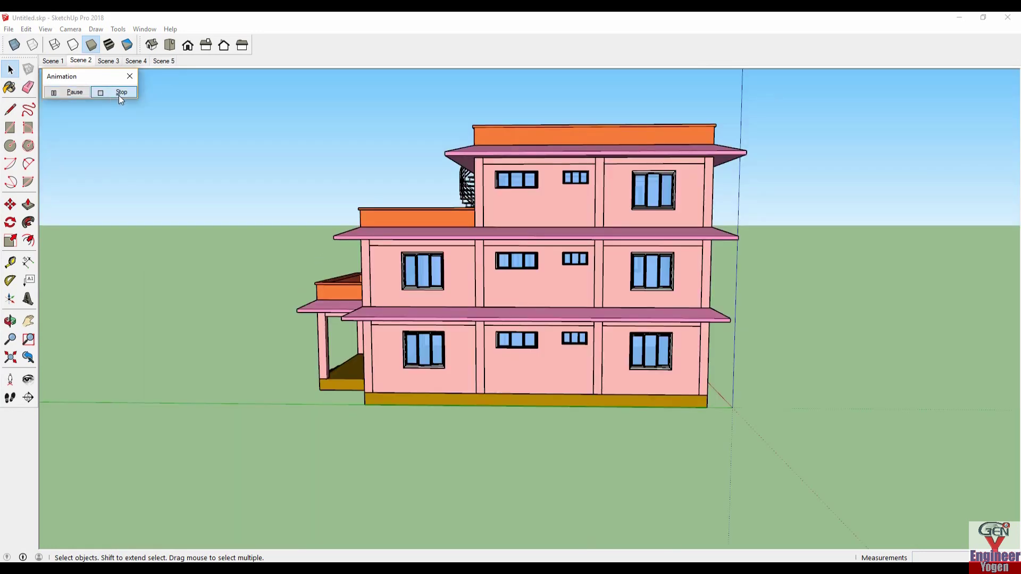
{"action": "left_click", "coordinate": [120, 93]}
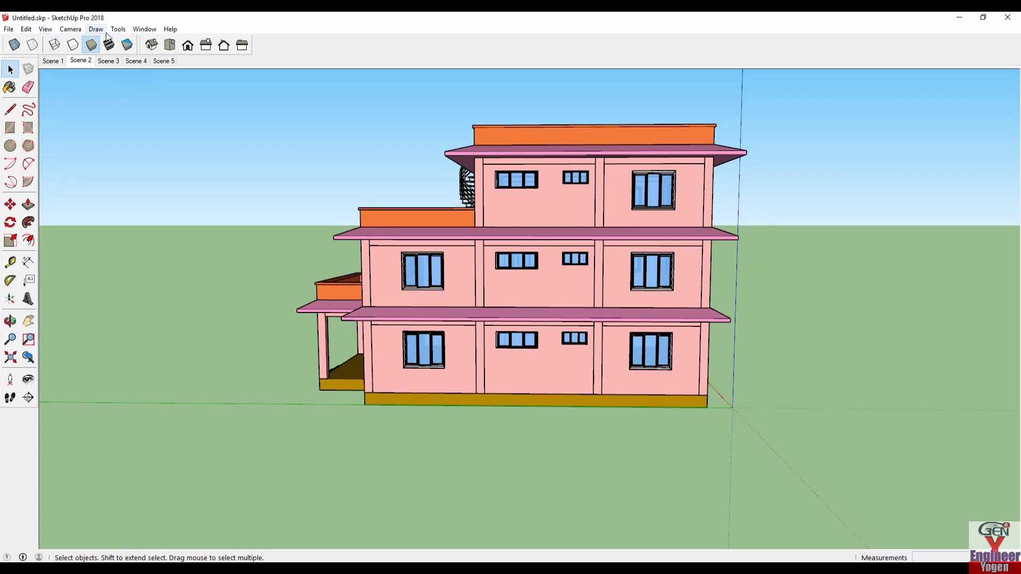
- Re-enable 10-second scene transitions in Model Info > Animation and jump to Scene 1
{"action": "left_click", "coordinate": [144, 28]}
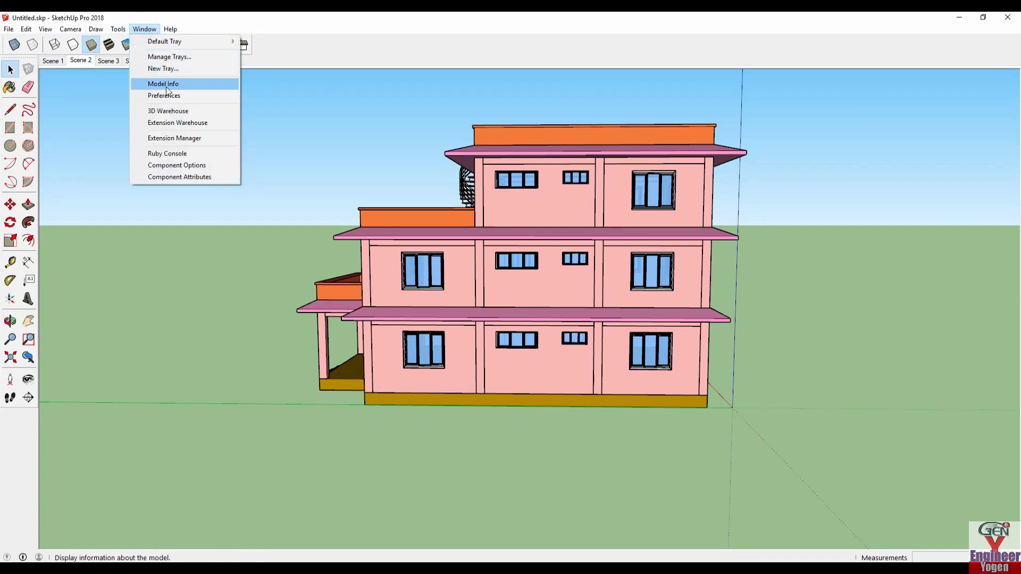
{"action": "left_click", "coordinate": [165, 84]}
{"action": "left_click", "coordinate": [406, 189]}
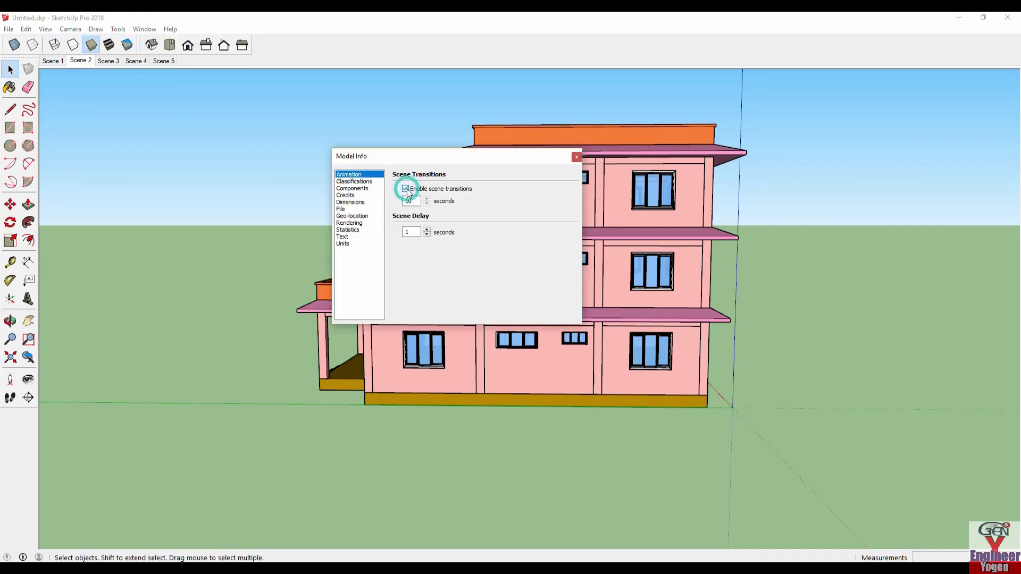
{"action": "left_click", "coordinate": [575, 157]}
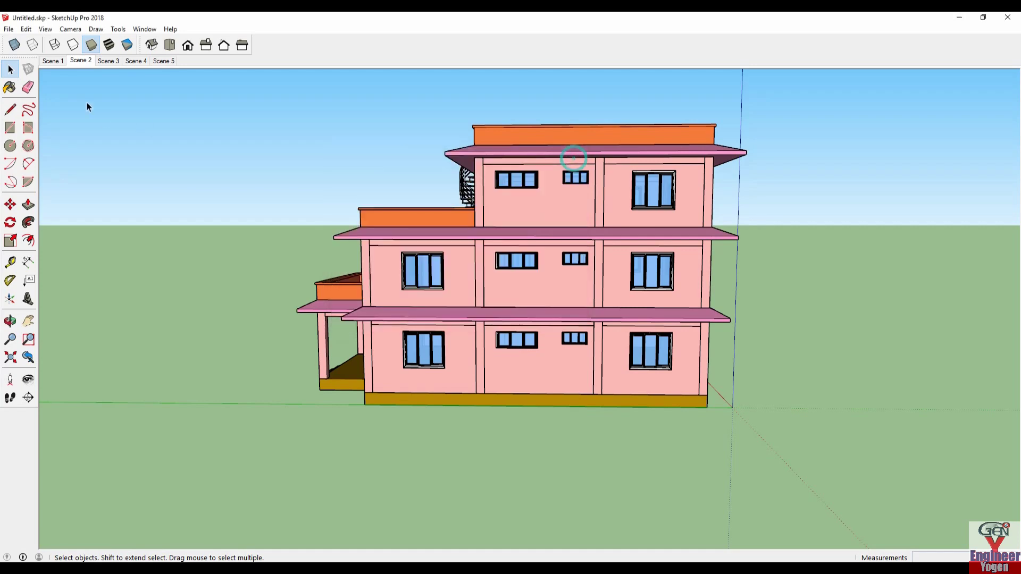
{"action": "left_click", "coordinate": [60, 62]}
- Play the smoothly transitioning scene animation, then stop it
{"action": "right_click", "coordinate": [53, 62]}
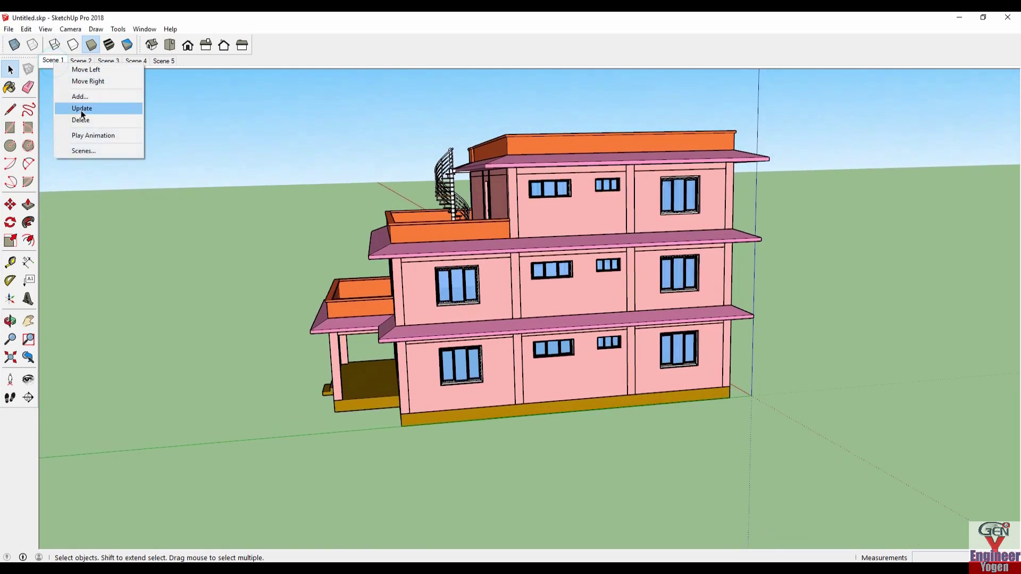
{"action": "left_click", "coordinate": [93, 135]}
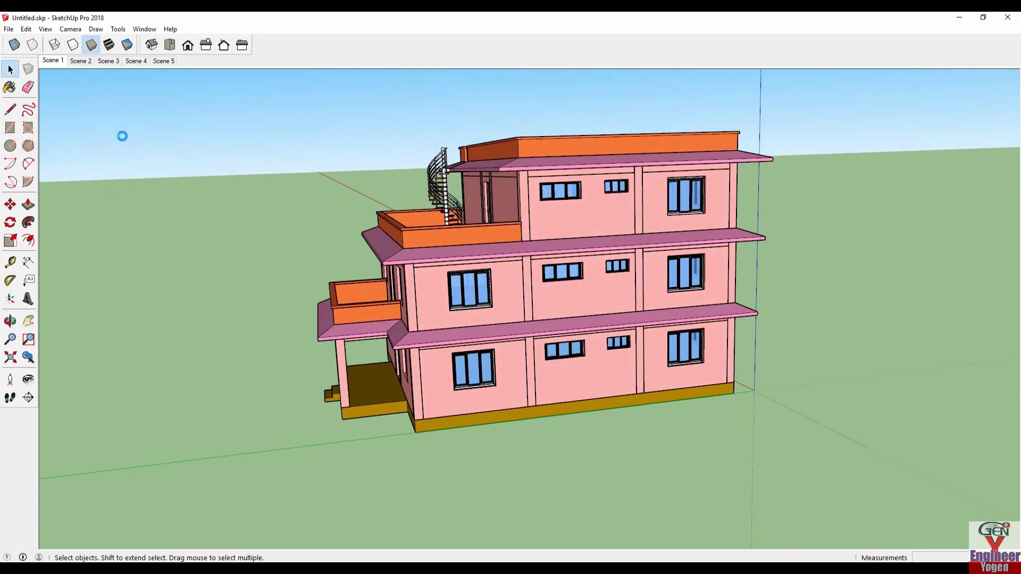
{"action": "right_click", "coordinate": [60, 62]}
{"action": "left_click", "coordinate": [98, 132]}
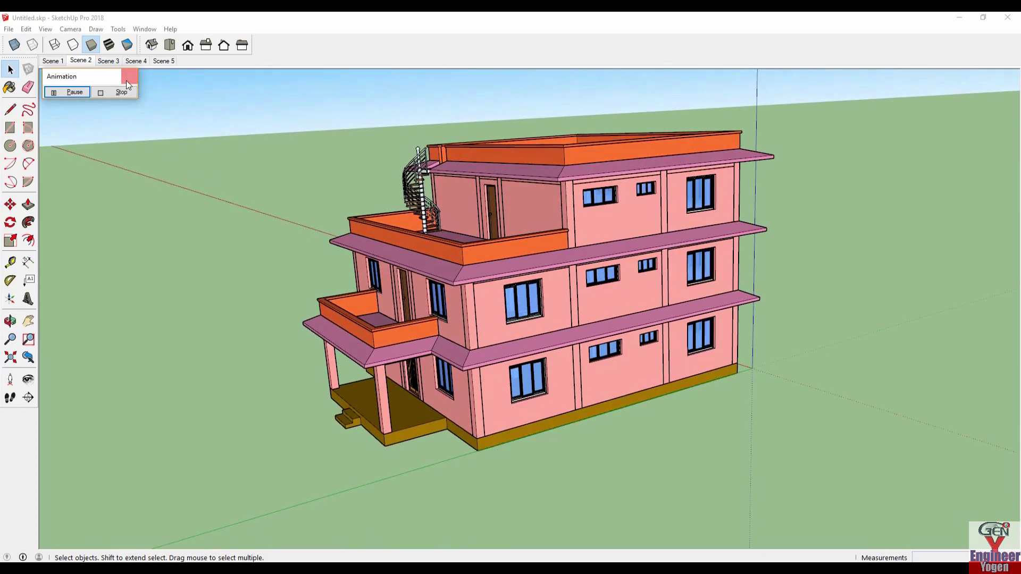
{"action": "left_click", "coordinate": [129, 79]}
{"action": "left_click", "coordinate": [9, 29]}
{"action": "mouse_move", "coordinate": [27, 193]}
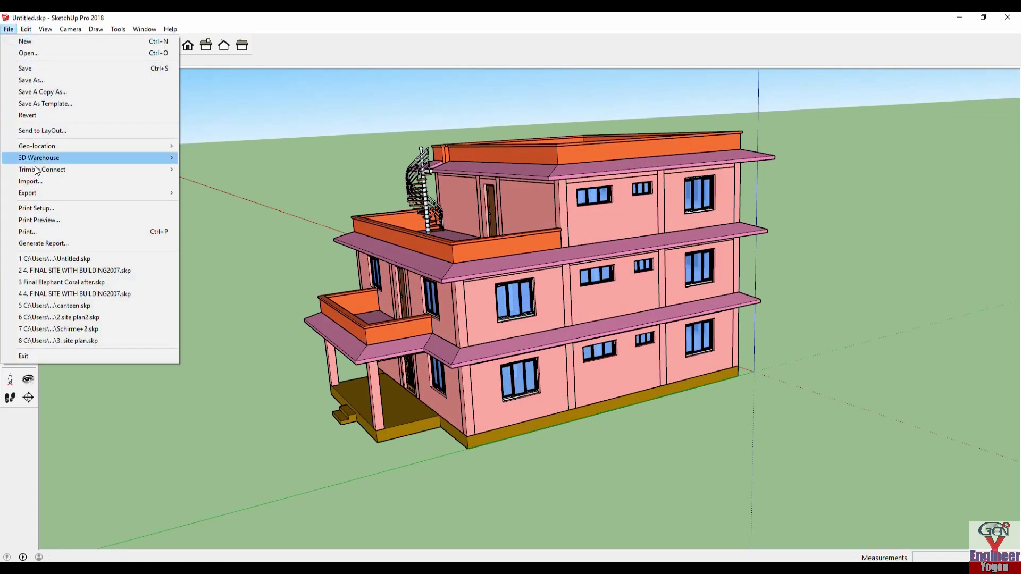
{"action": "mouse_move", "coordinate": [209, 228]}
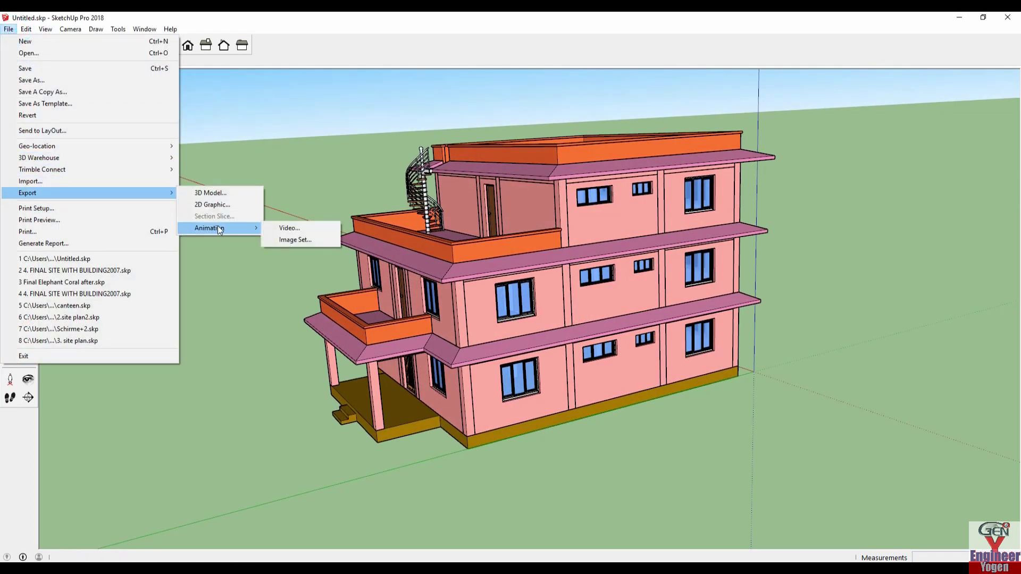
- Export the scene animation to the Desktop as a 720p HD MP4 named 'sketchup vedio'
{"action": "left_click", "coordinate": [304, 232]}
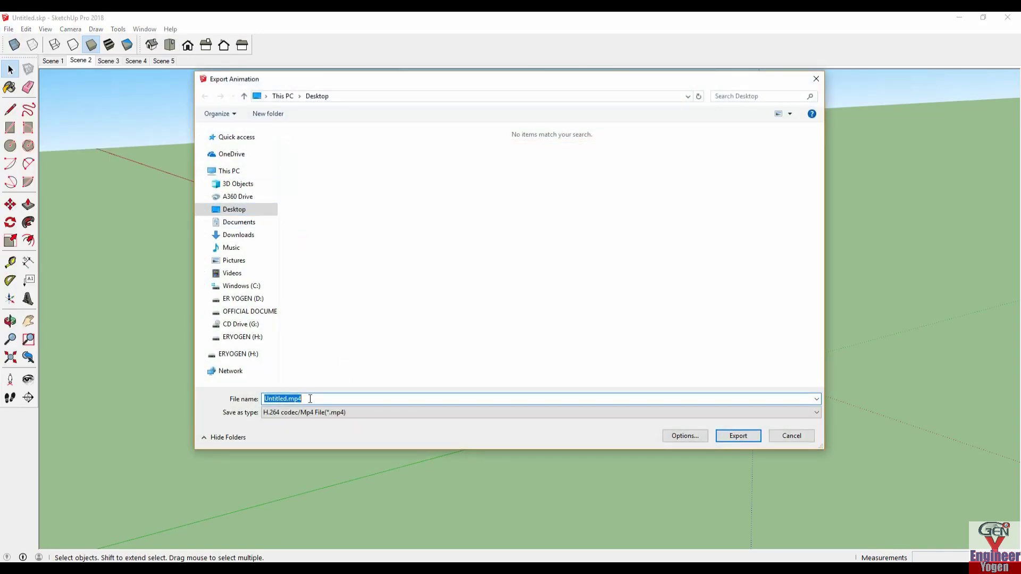
{"action": "type", "text": "sketch"}
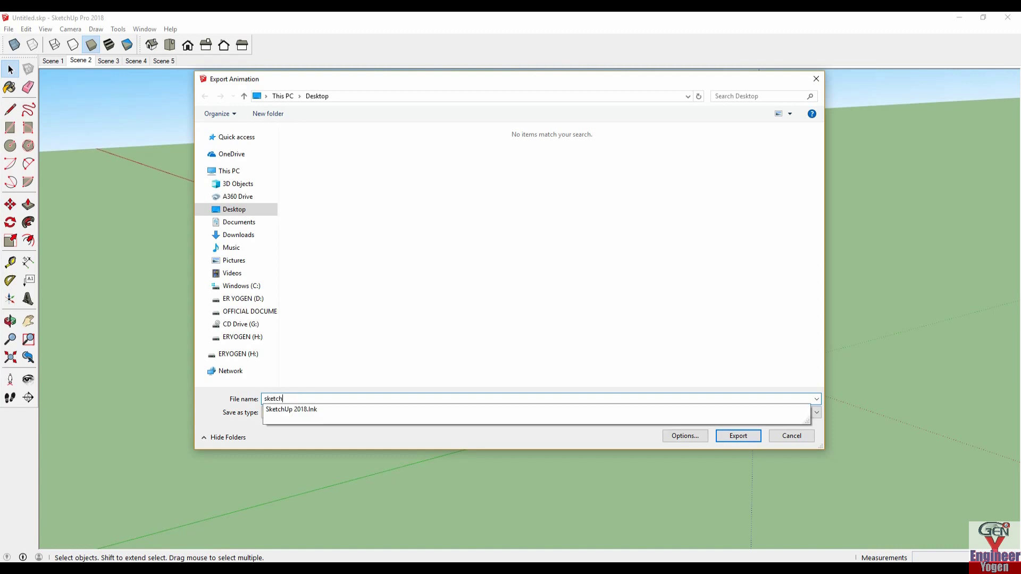
{"action": "type", "text": "up vedio"}
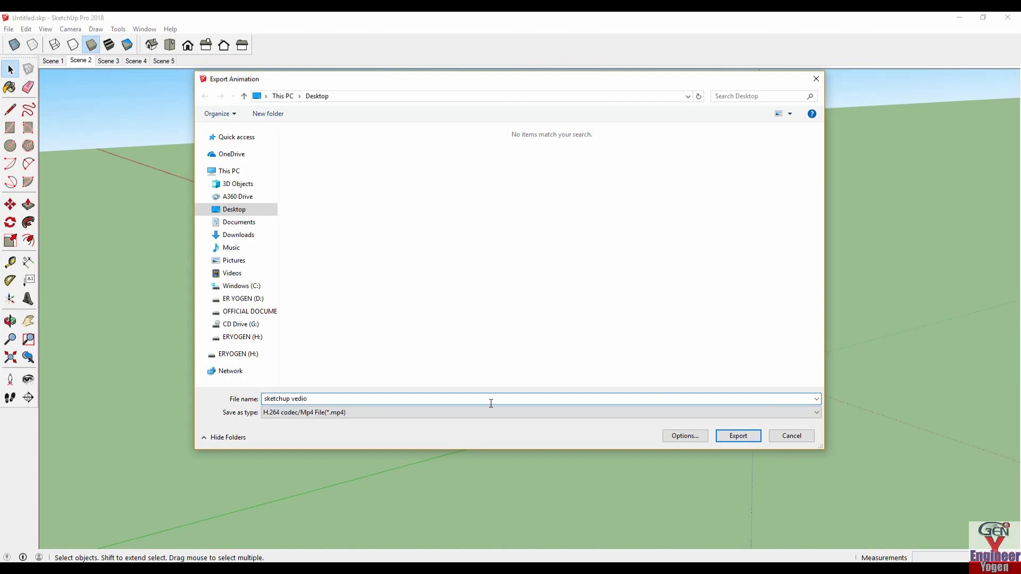
{"action": "left_click", "coordinate": [681, 435]}
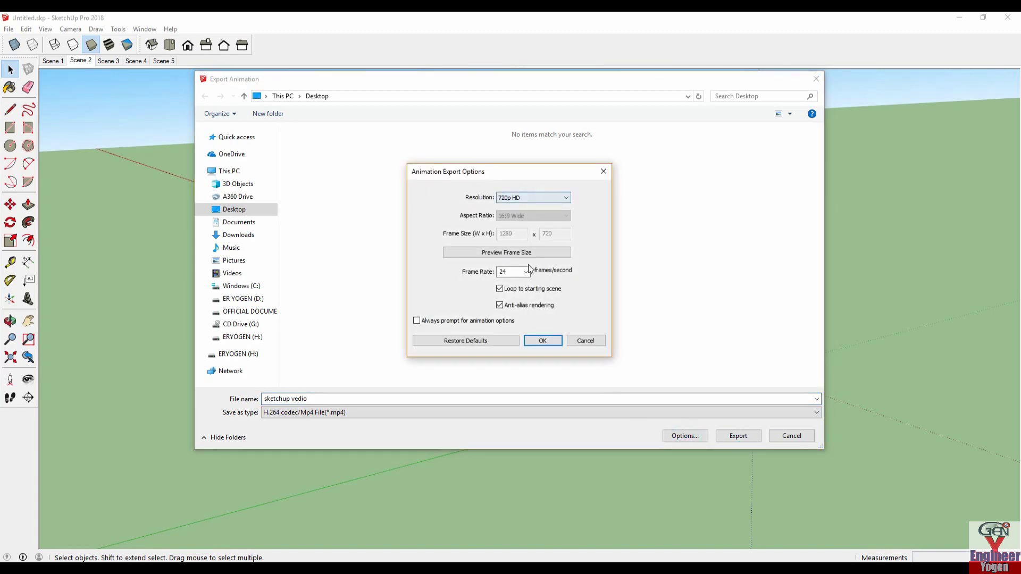
{"action": "left_click", "coordinate": [542, 339]}
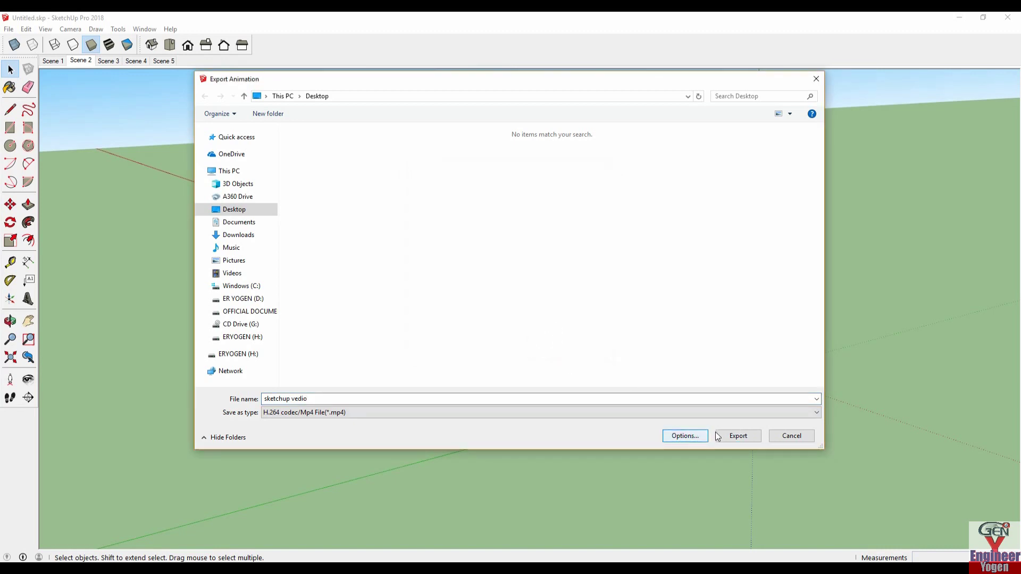
{"action": "left_click", "coordinate": [732, 437]}
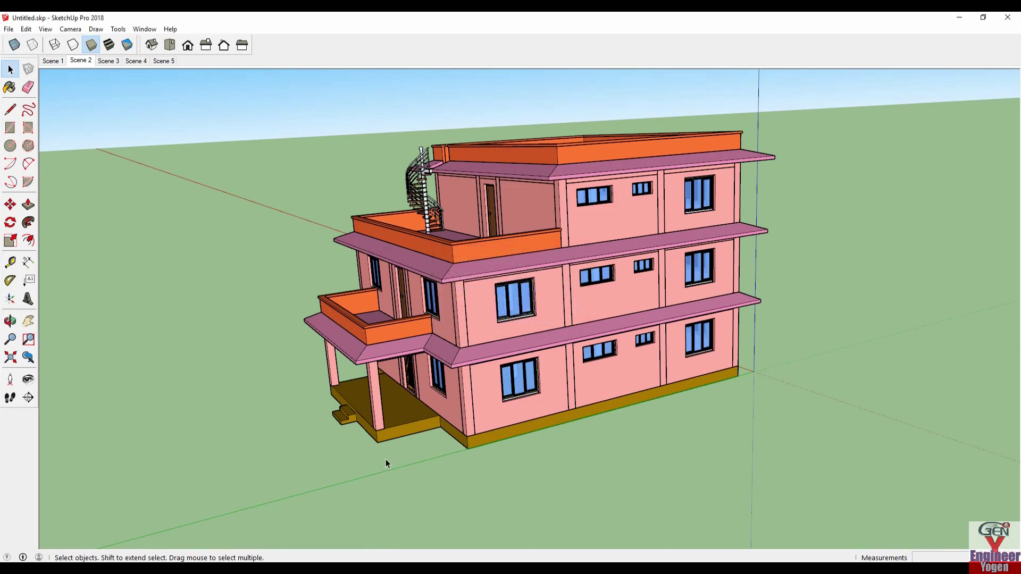
- Show the desktop and play sketchup vedio.mp4 in VLC media player
{"action": "key", "text": "super+d"}
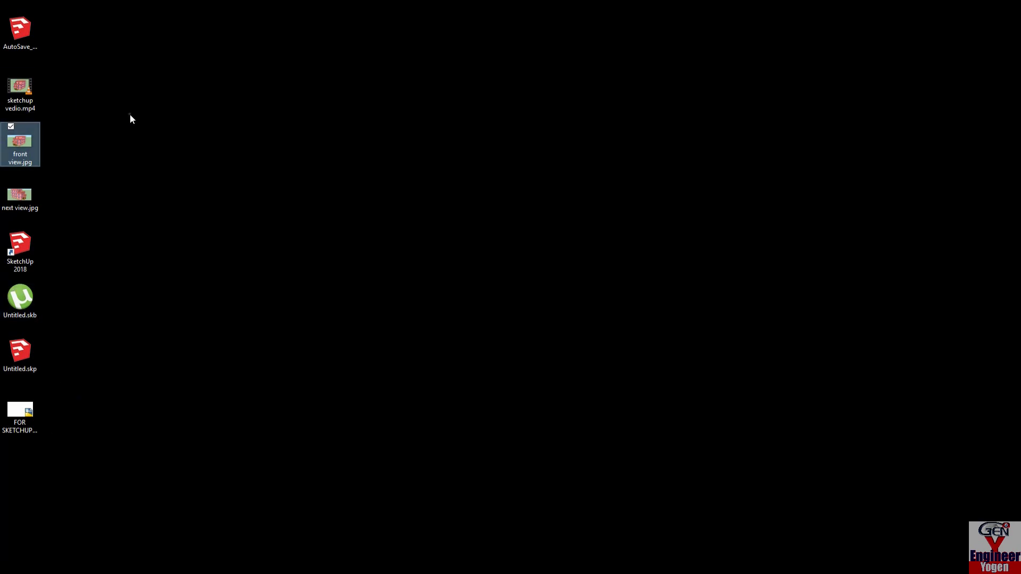
{"action": "left_click", "coordinate": [21, 88]}
{"action": "double_click", "coordinate": [21, 89]}
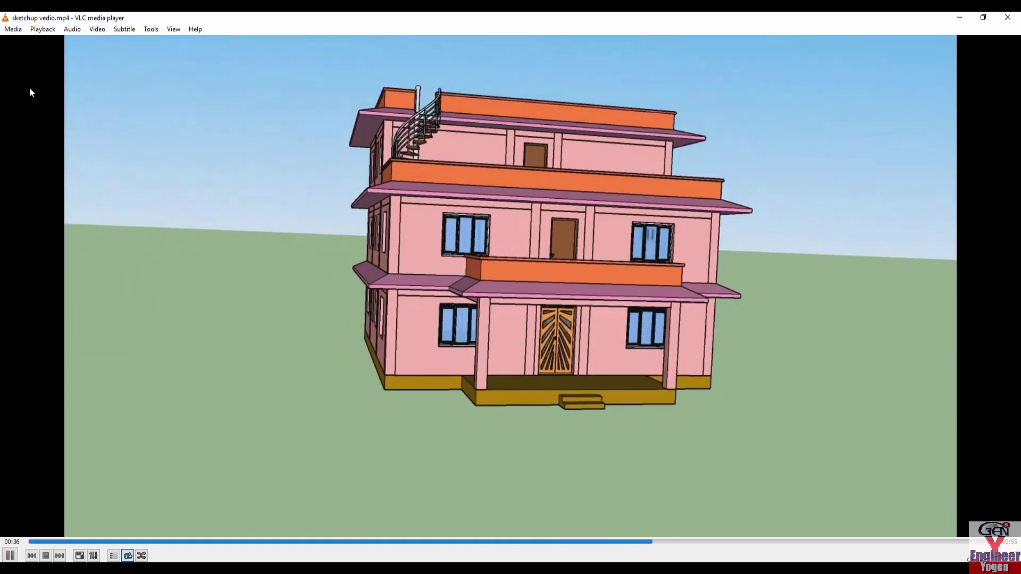
- Close VLC and the WINDOW, Door, Doors and spiral-stair models without saving changes
{"action": "left_click", "coordinate": [1007, 20]}
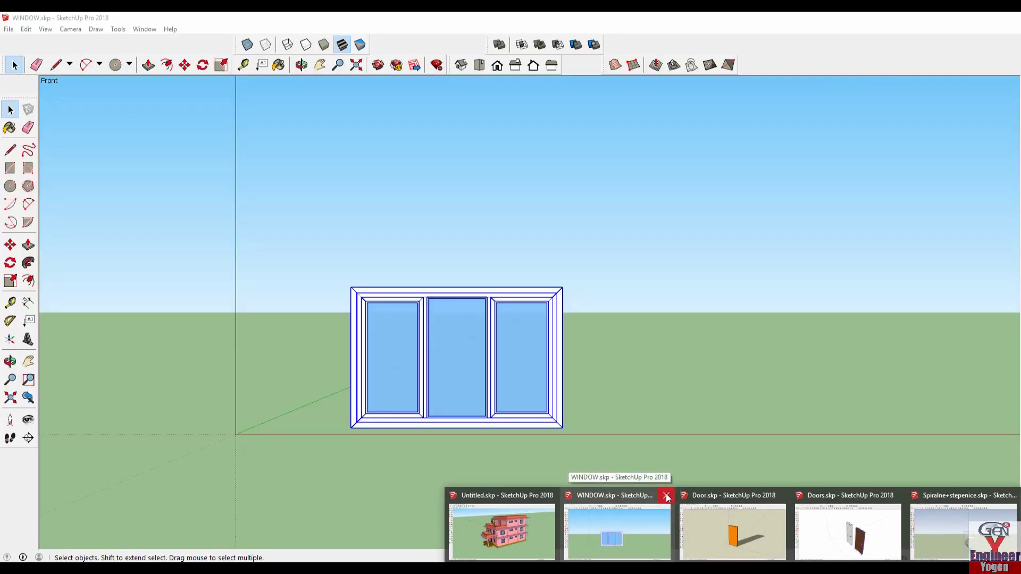
{"action": "left_click", "coordinate": [666, 495]}
{"action": "left_click", "coordinate": [523, 317]}
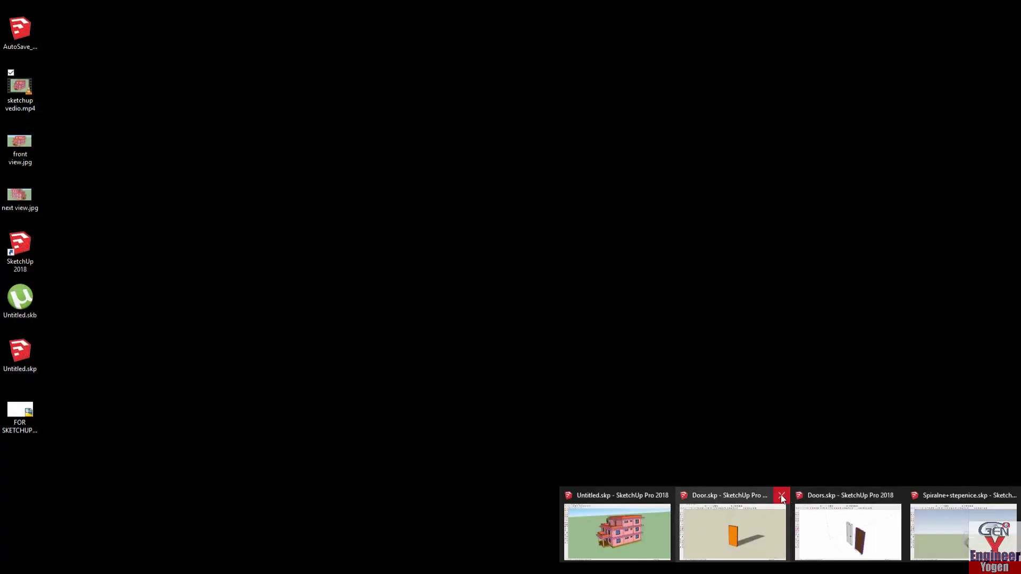
{"action": "left_click", "coordinate": [782, 495]}
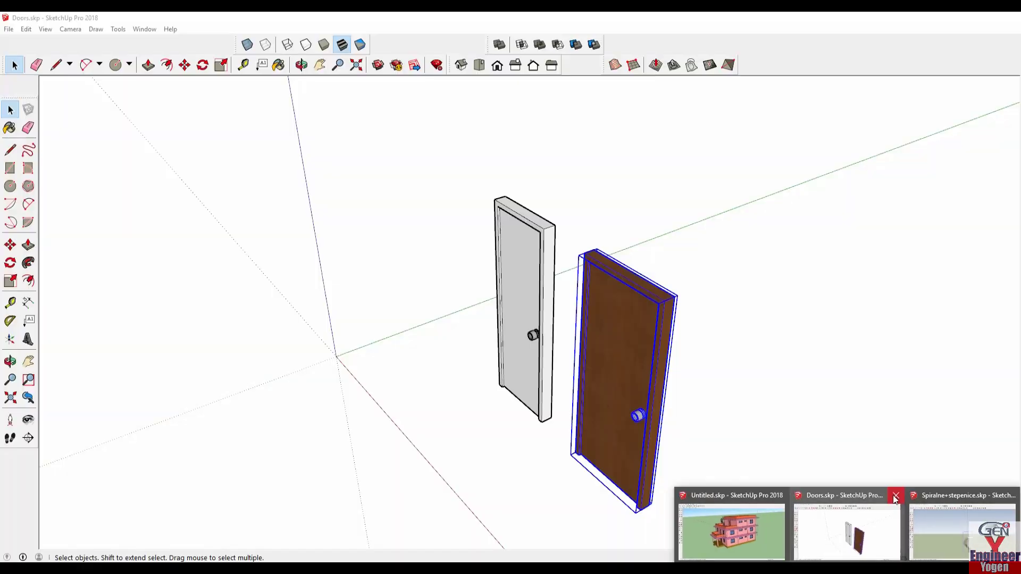
{"action": "left_click", "coordinate": [895, 495]}
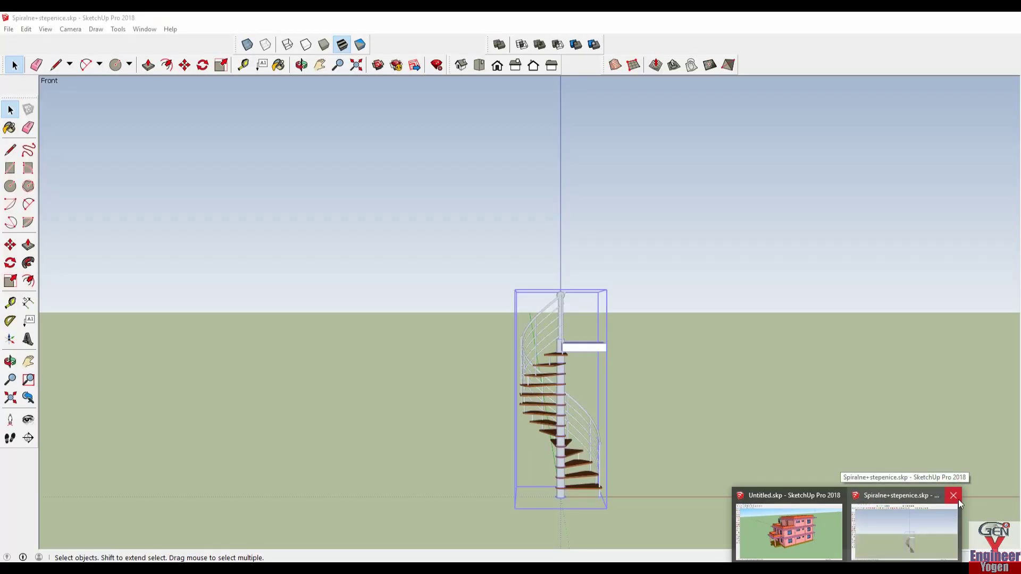
{"action": "left_click", "coordinate": [953, 496]}
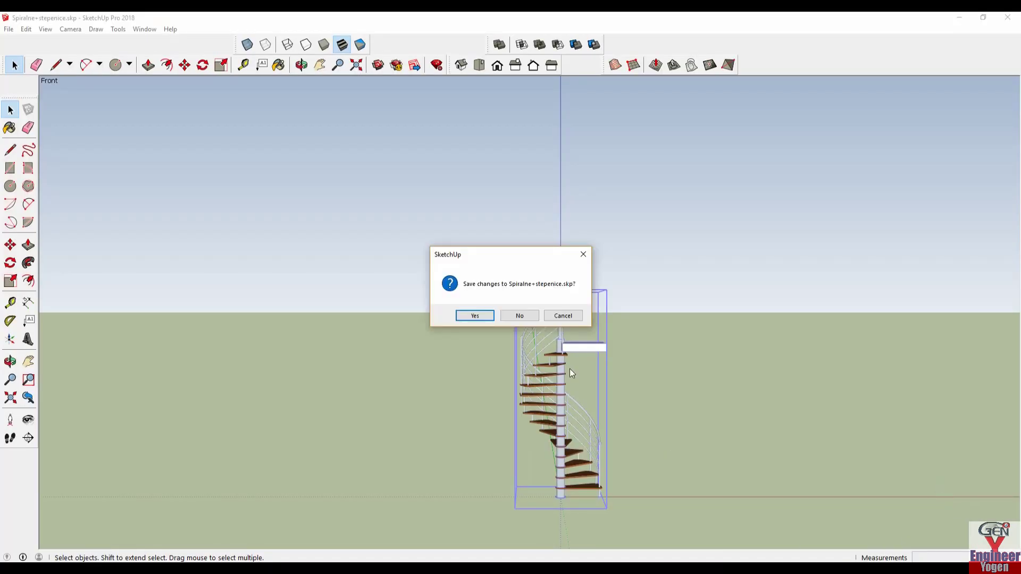
{"action": "left_click", "coordinate": [522, 318]}
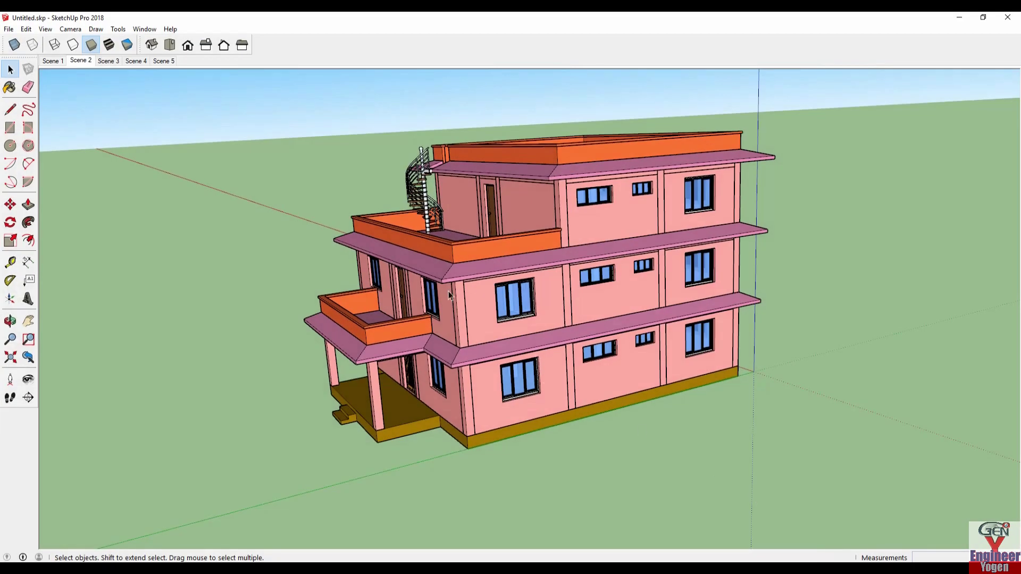
{"action": "middle_click_drag", "start_coordinate": [448, 292], "coordinate": [517, 265]}
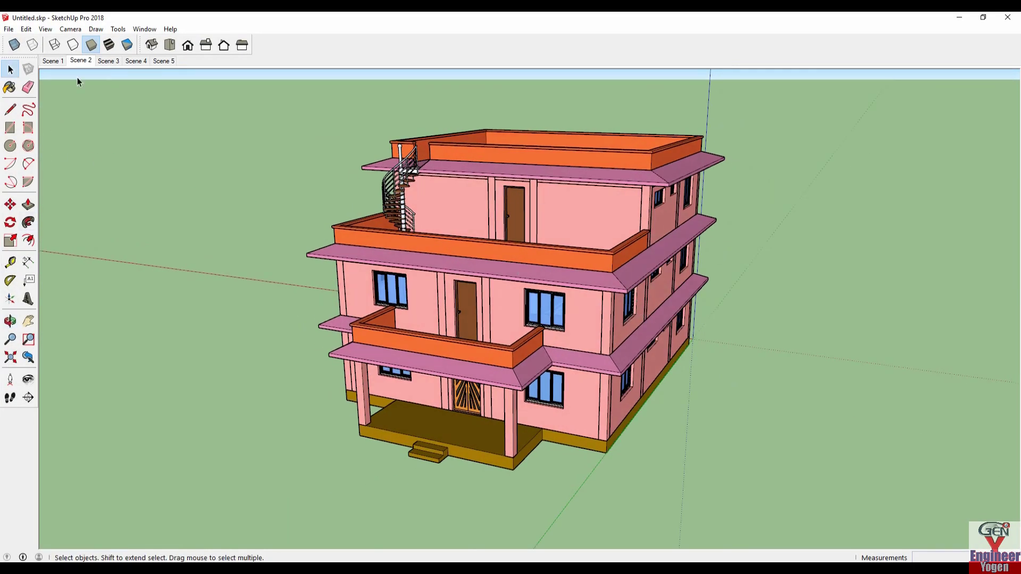
- Switch to parallel projection and a zoomed-in straight Front view of the house
{"action": "left_click", "coordinate": [71, 29]}
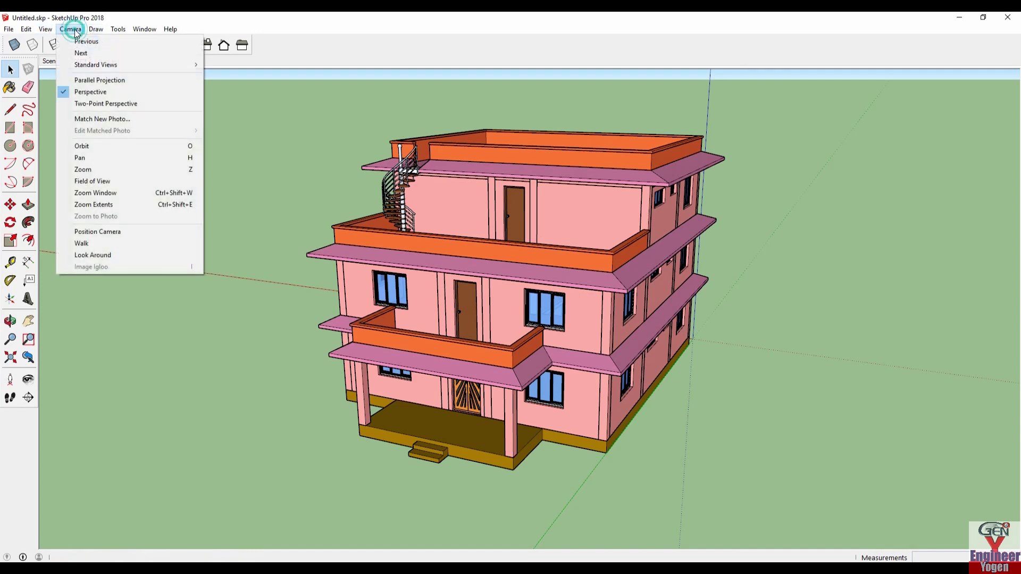
{"action": "left_click", "coordinate": [93, 80]}
{"action": "middle_click_drag", "start_coordinate": [139, 126], "coordinate": [692, 289]}
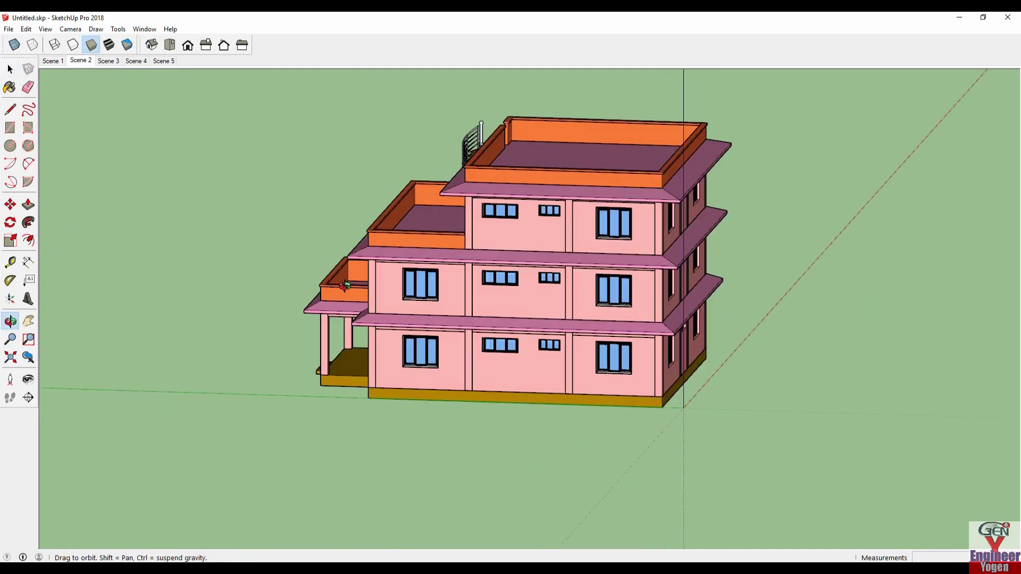
{"action": "left_click", "coordinate": [169, 46]}
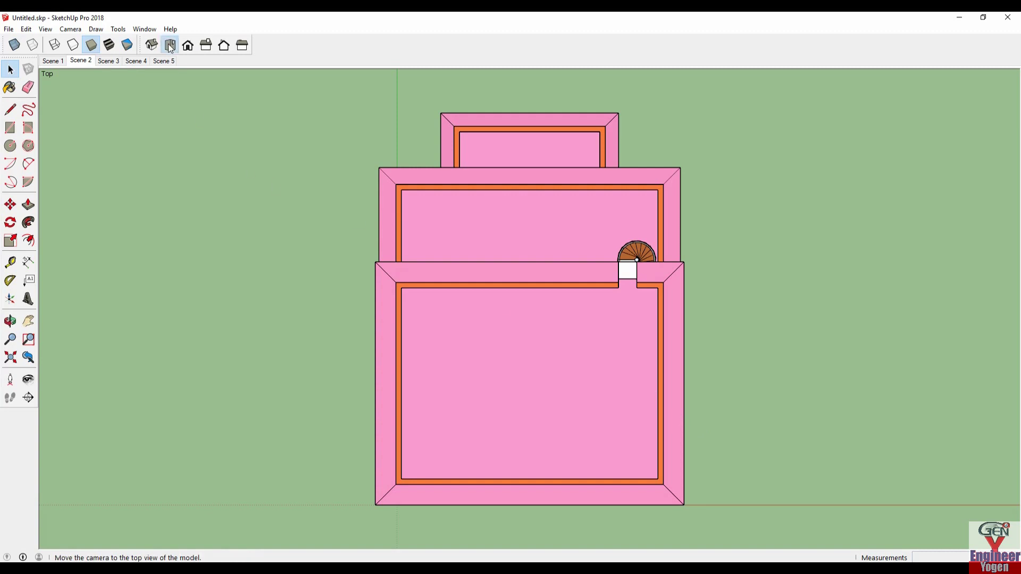
{"action": "left_click", "coordinate": [187, 48]}
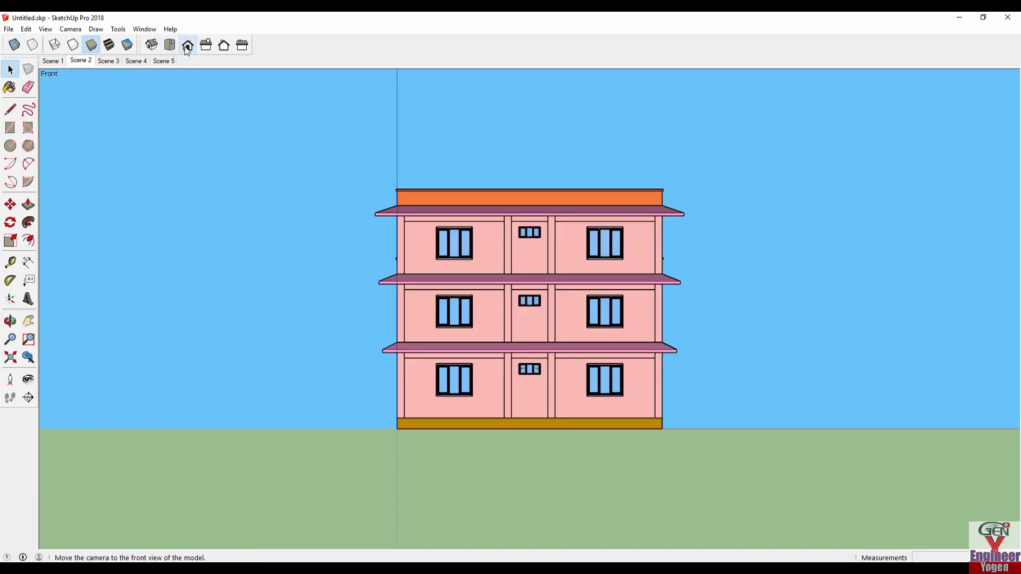
{"action": "scroll", "coordinate": [540, 302], "scroll_direction": "up", "scroll_amount": 2}
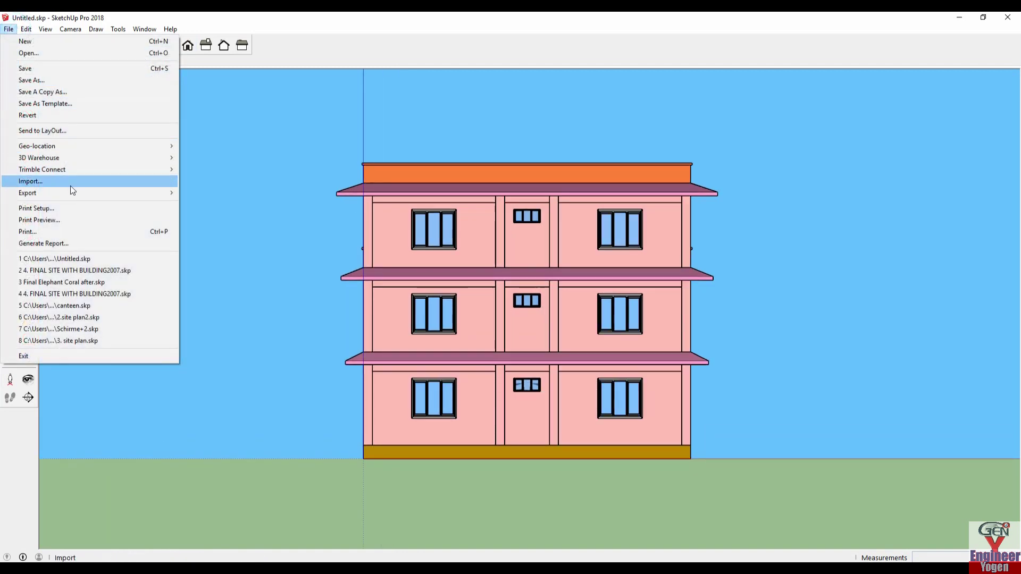
- Export the front view as AutoCAD DWG 'south elevation' on the Desktop, accepting the audit report
{"action": "mouse_move", "coordinate": [27, 193]}
{"action": "left_click", "coordinate": [209, 209]}
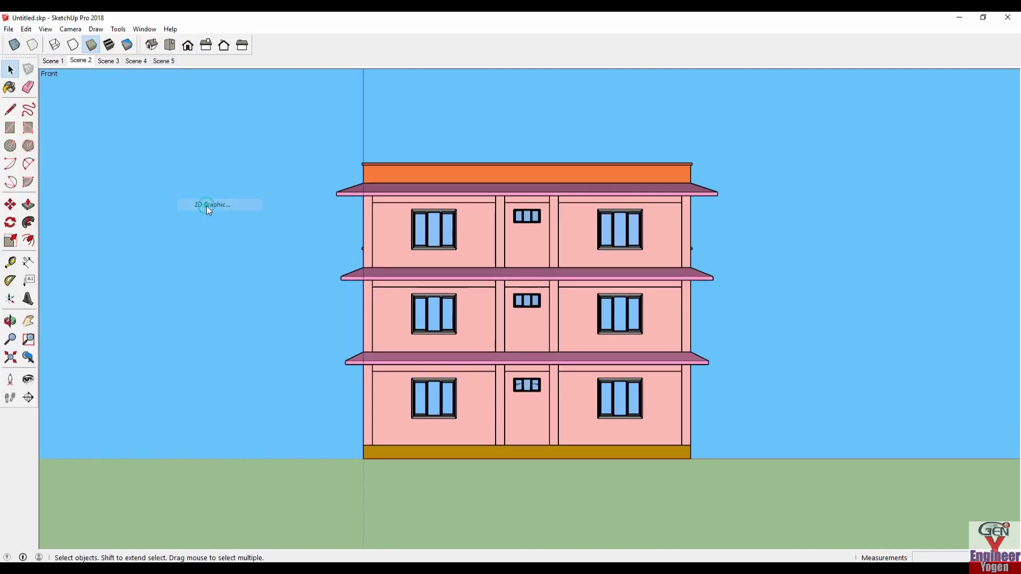
{"action": "left_click", "coordinate": [328, 413]}
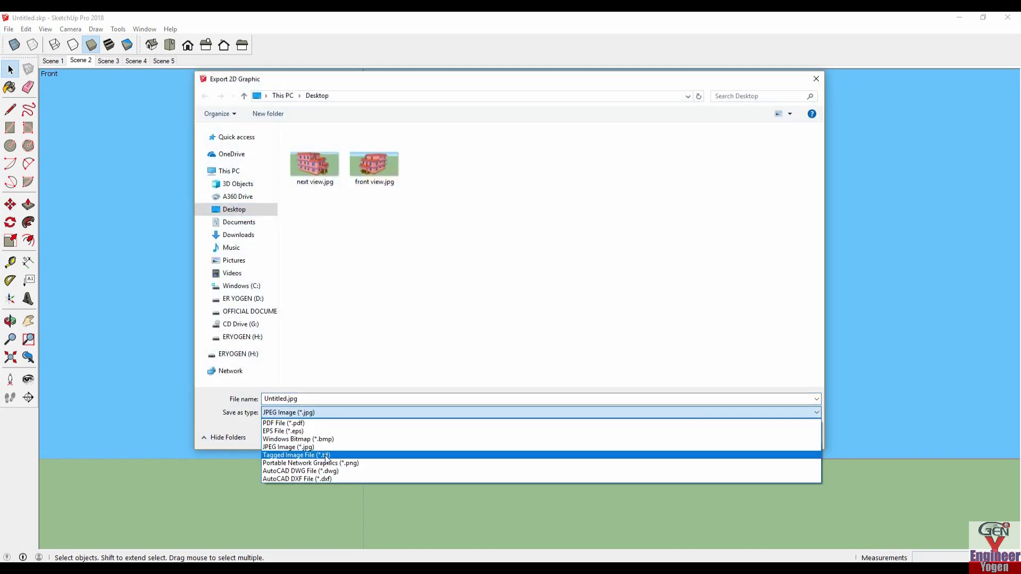
{"action": "left_click", "coordinate": [328, 471]}
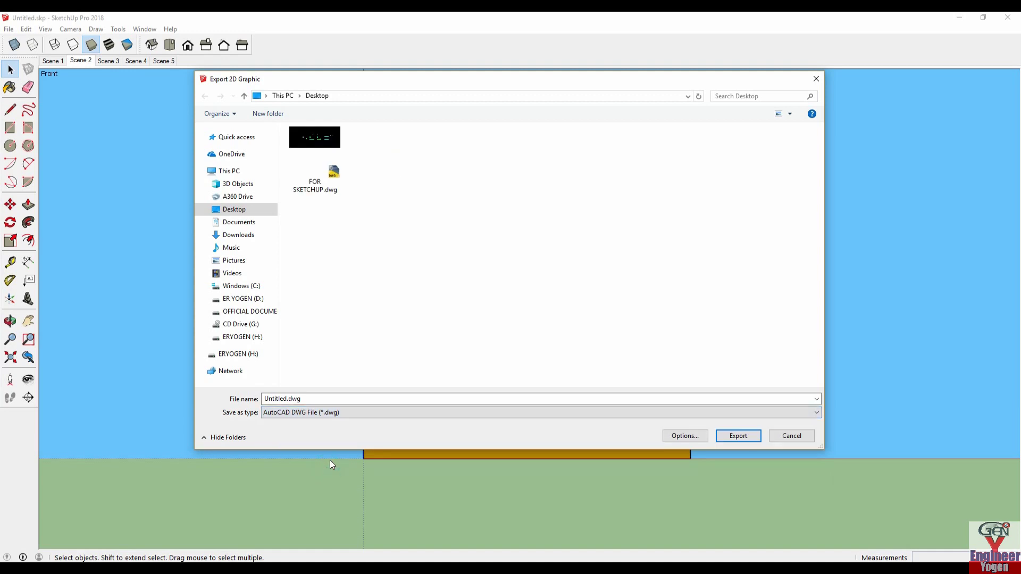
{"action": "left_click", "coordinate": [321, 399]}
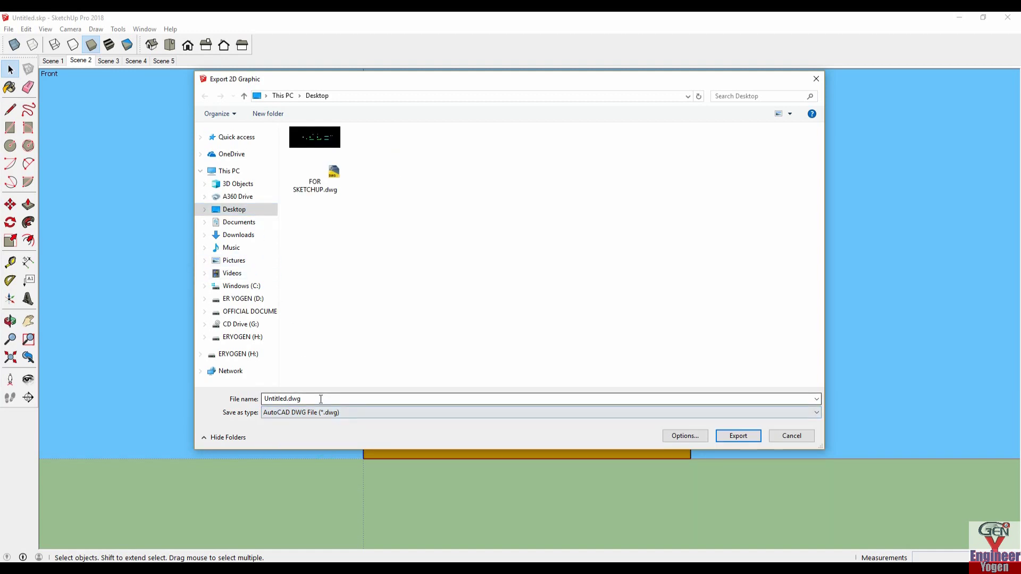
{"action": "type", "text": "south elevation"}
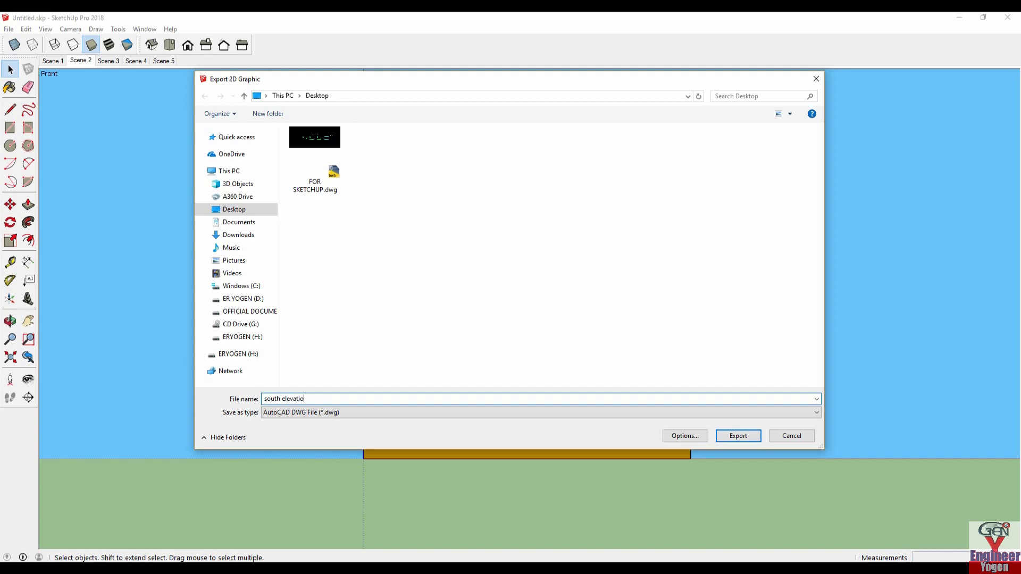
{"action": "left_click", "coordinate": [726, 437]}
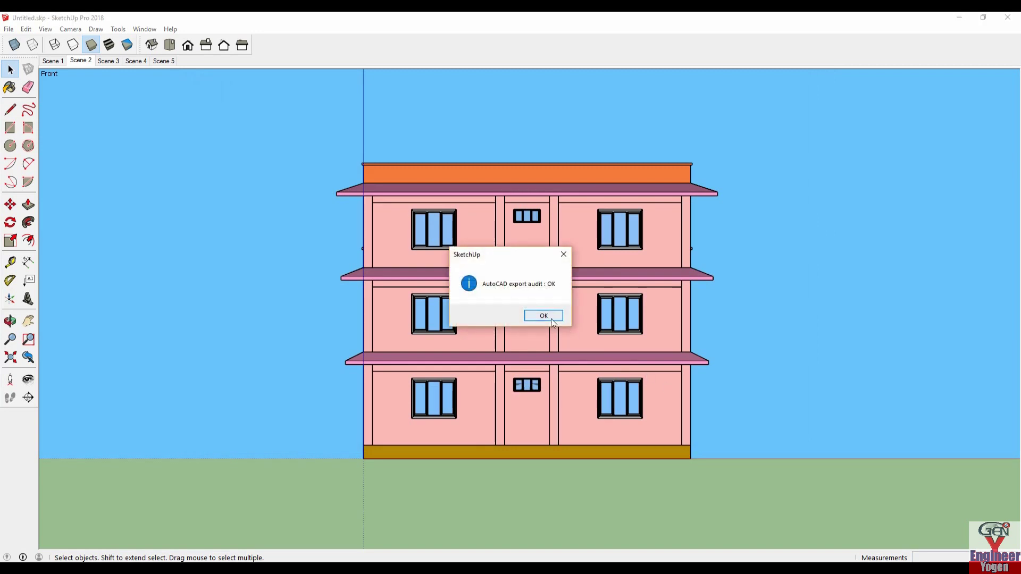
{"action": "left_click", "coordinate": [543, 315]}
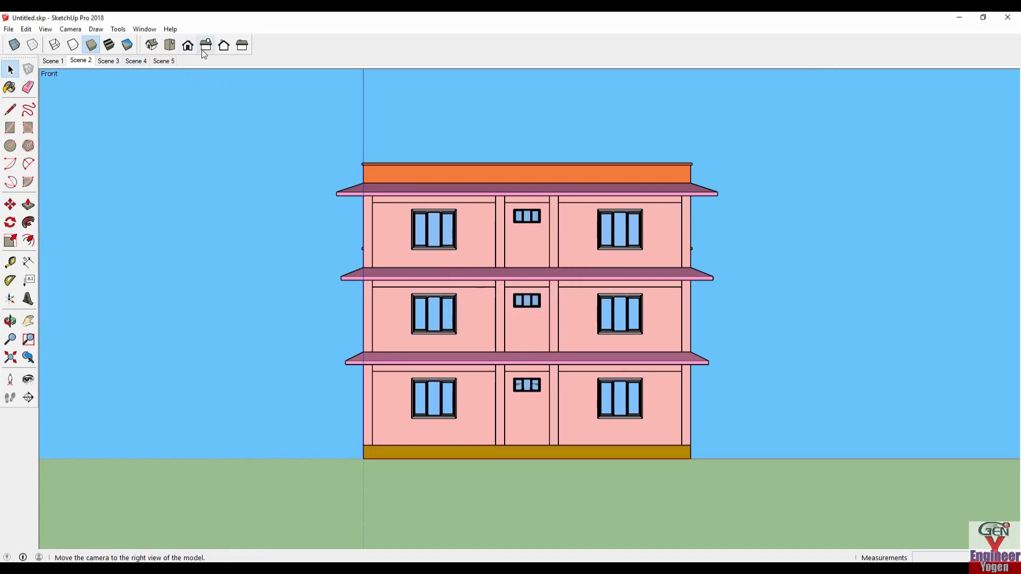
- Export the Right view as a DWG named 'east elevation' to the Desktop
{"action": "left_click", "coordinate": [205, 47]}
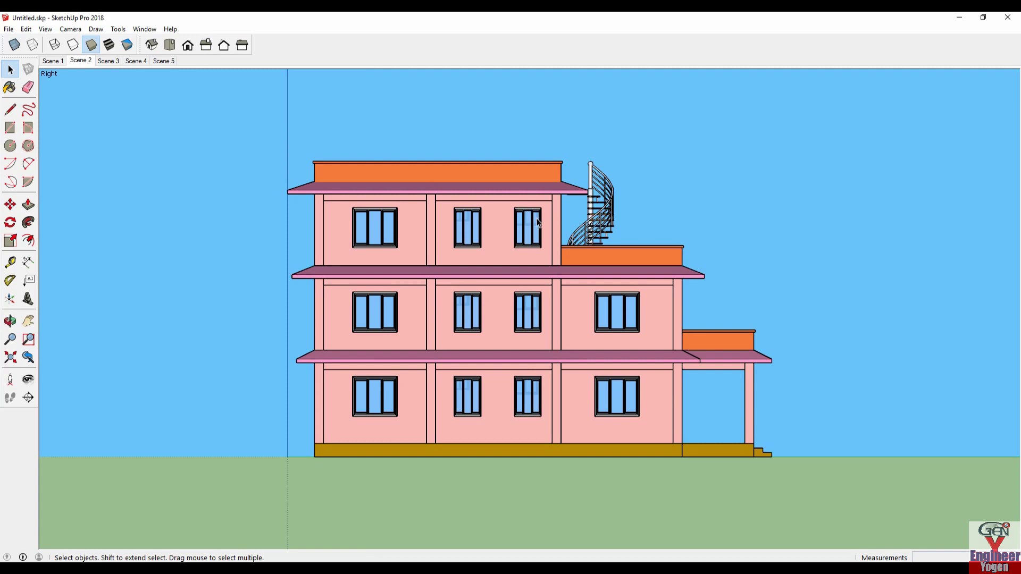
{"action": "scroll", "coordinate": [538, 222], "scroll_direction": "up", "scroll_amount": 1}
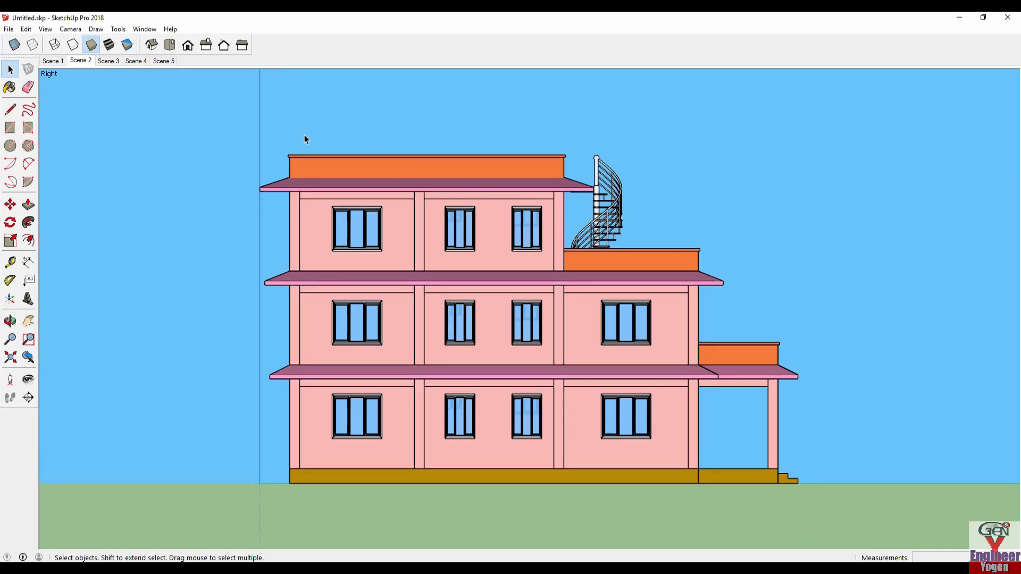
{"action": "left_click", "coordinate": [8, 29]}
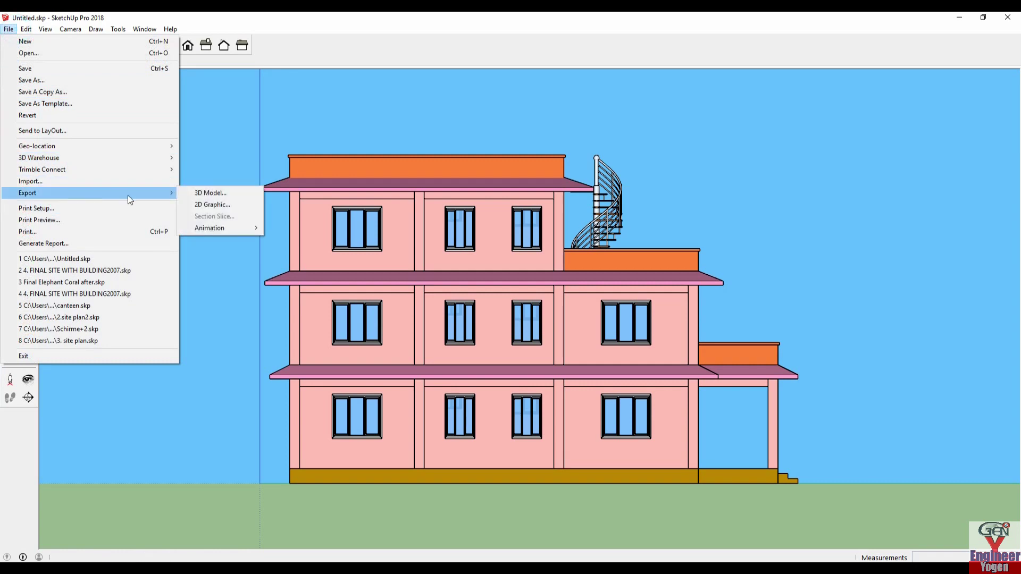
{"action": "mouse_move", "coordinate": [27, 193]}
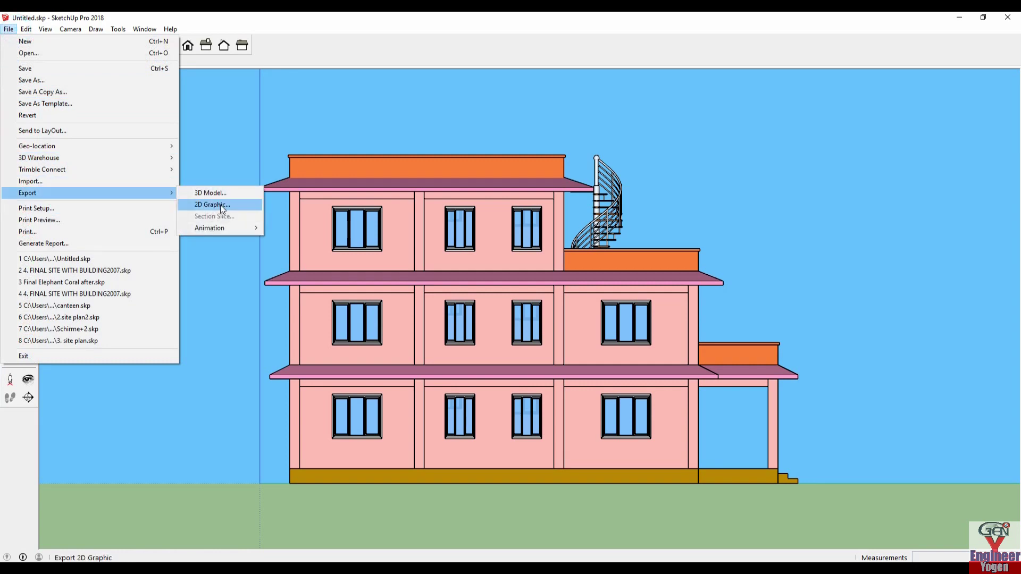
{"action": "left_click", "coordinate": [221, 206]}
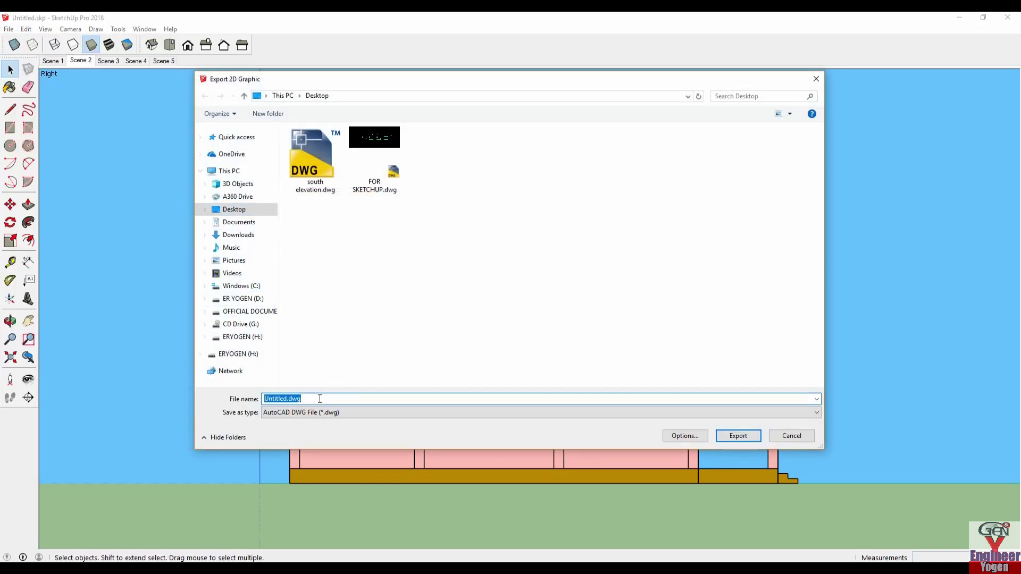
{"action": "double_click", "coordinate": [319, 398]}
{"action": "type", "text": "east elevation"}
{"action": "key", "text": "Return"}
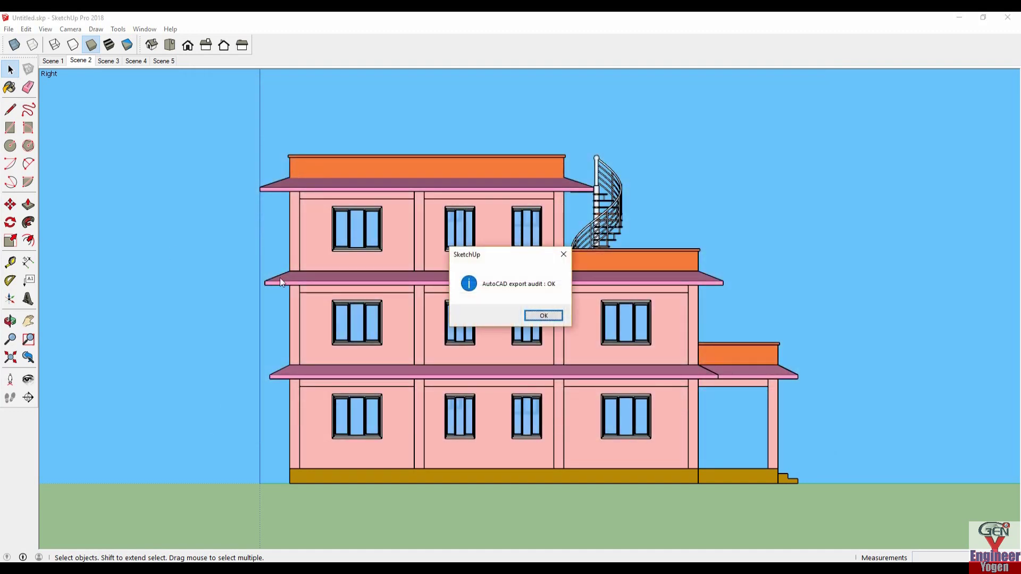
{"action": "left_click", "coordinate": [543, 316]}
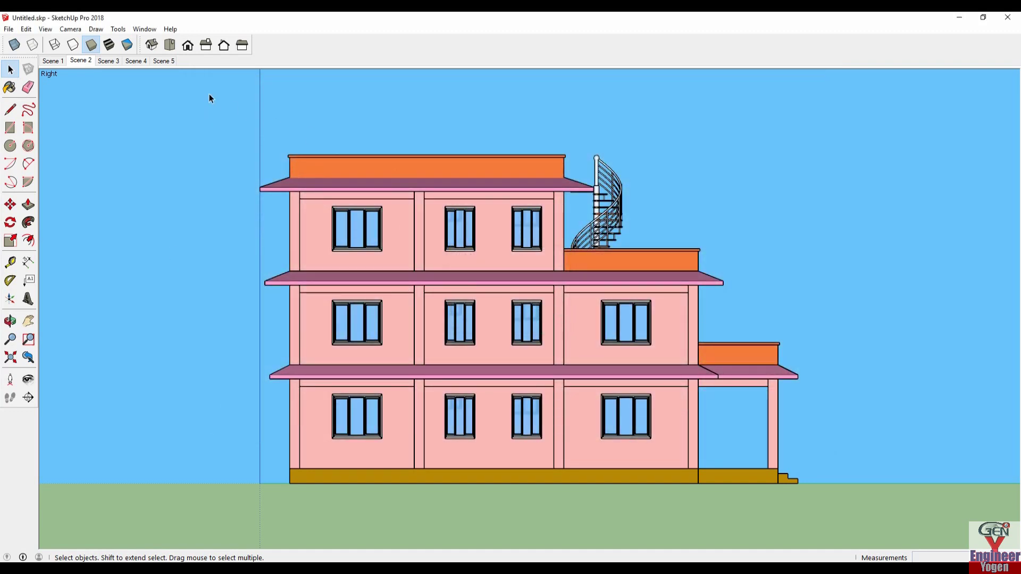
- Export the Back view as a DWG named 'front elevation' to the Desktop
{"action": "left_click", "coordinate": [223, 46]}
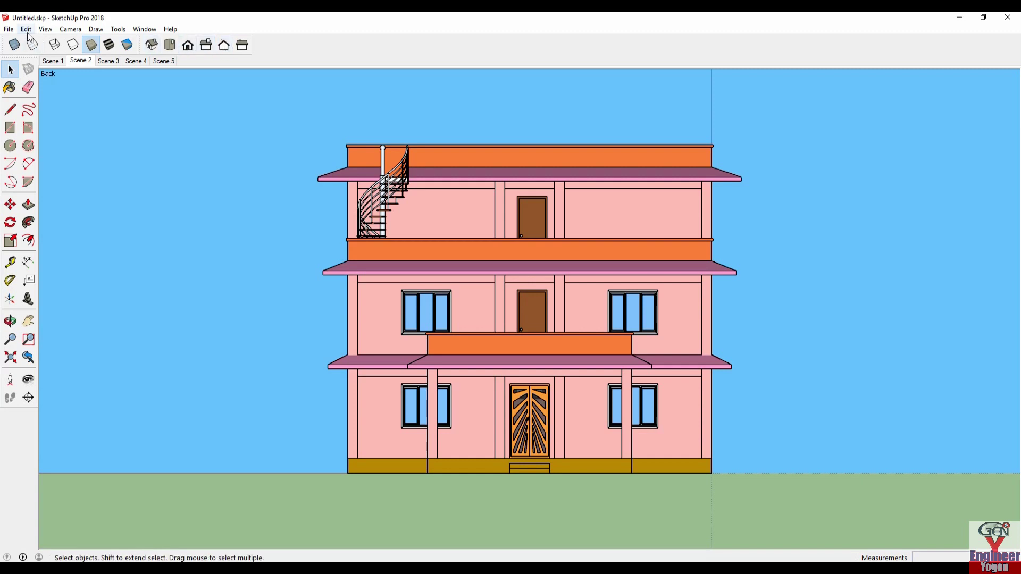
{"action": "left_click", "coordinate": [9, 29]}
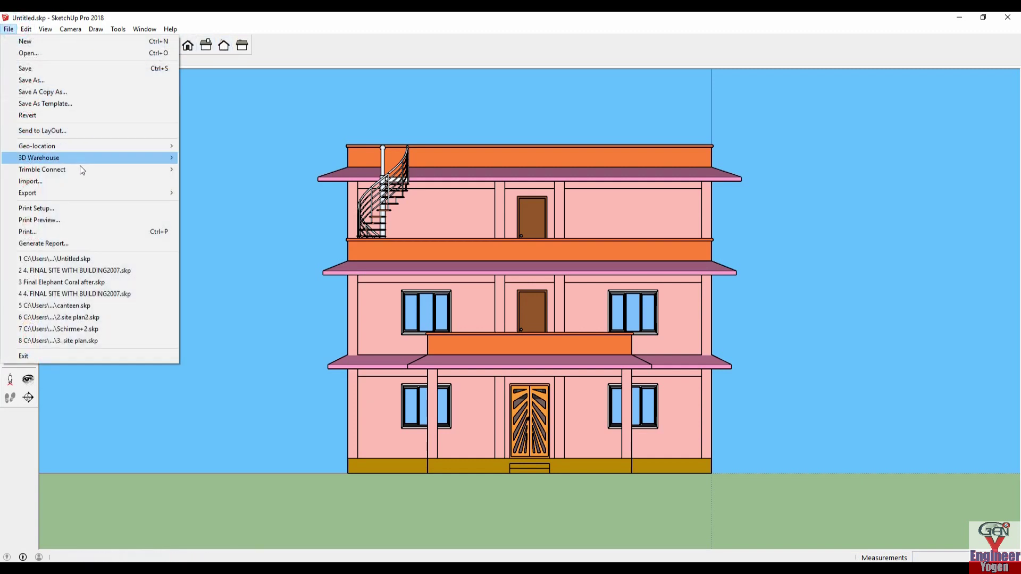
{"action": "mouse_move", "coordinate": [27, 193]}
{"action": "left_click", "coordinate": [212, 206]}
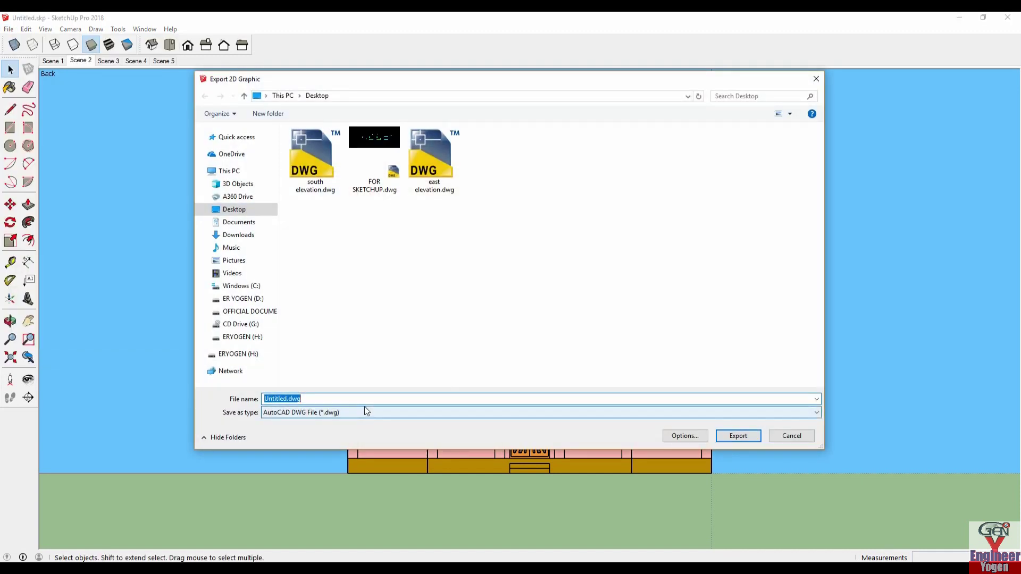
{"action": "type", "text": "front ele"}
{"action": "type", "text": "n"}
{"action": "key", "text": "Return"}
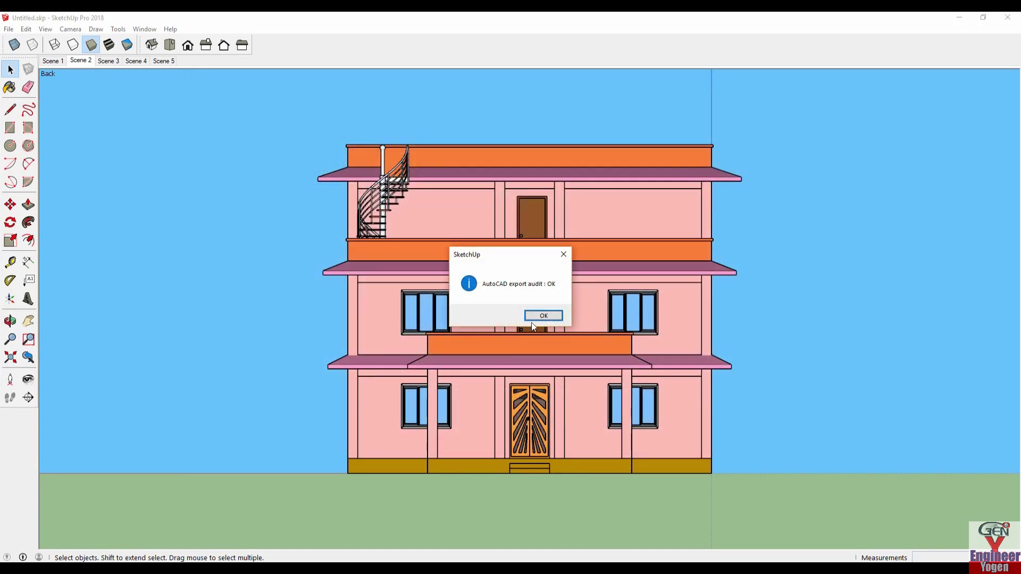
{"action": "left_click", "coordinate": [543, 317]}
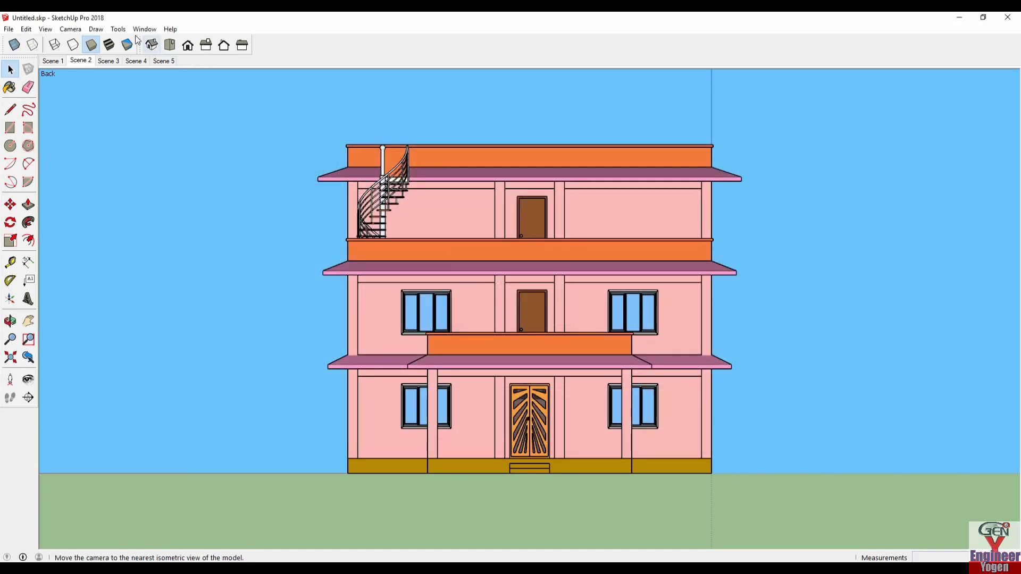
- Export the Left view as a DWG named 'west elevation' to the Desktop
{"action": "left_click", "coordinate": [241, 47]}
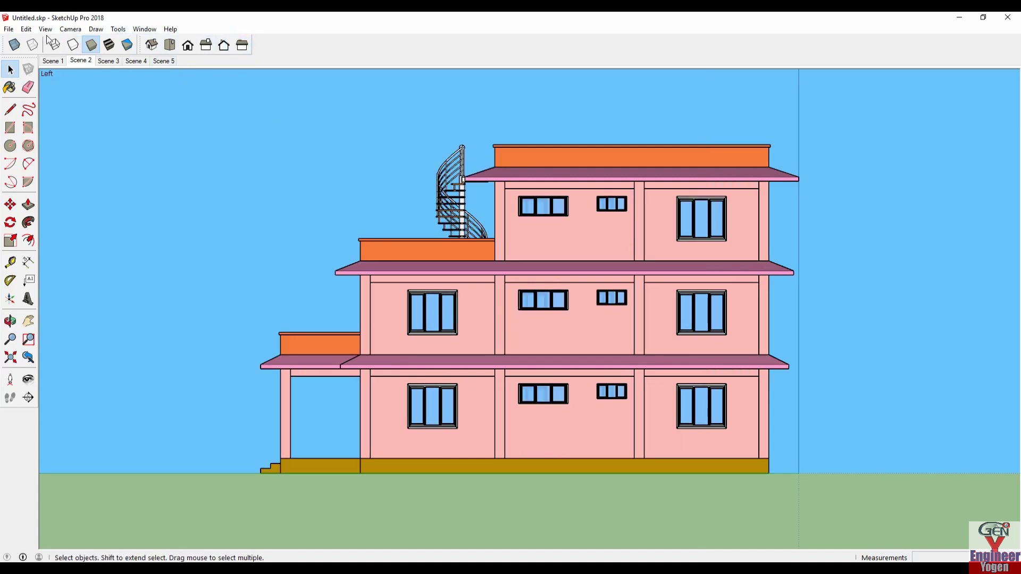
{"action": "left_click", "coordinate": [9, 30]}
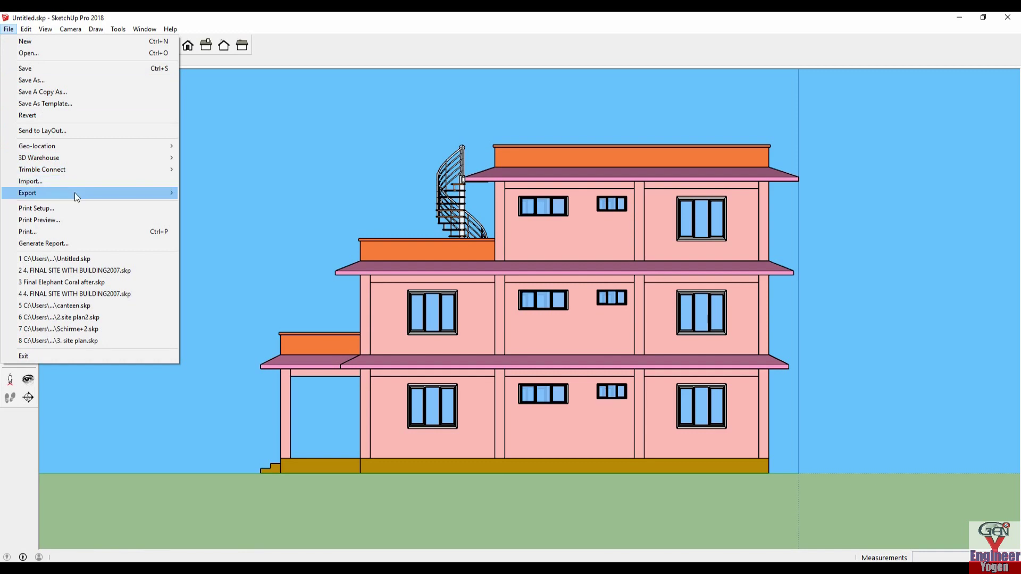
{"action": "left_click", "coordinate": [205, 206]}
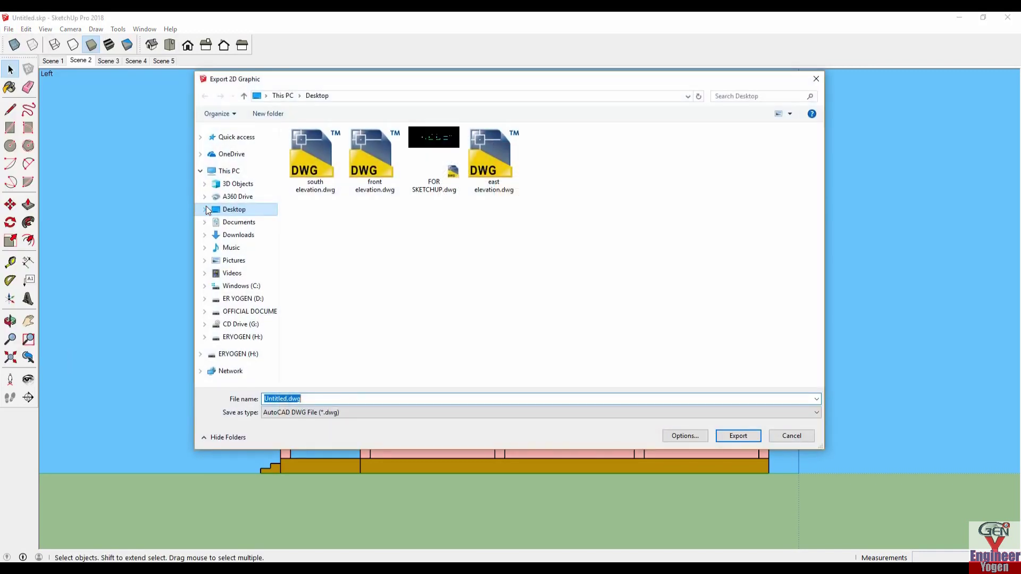
{"action": "type", "text": "west elevation"}
{"action": "left_click", "coordinate": [739, 435]}
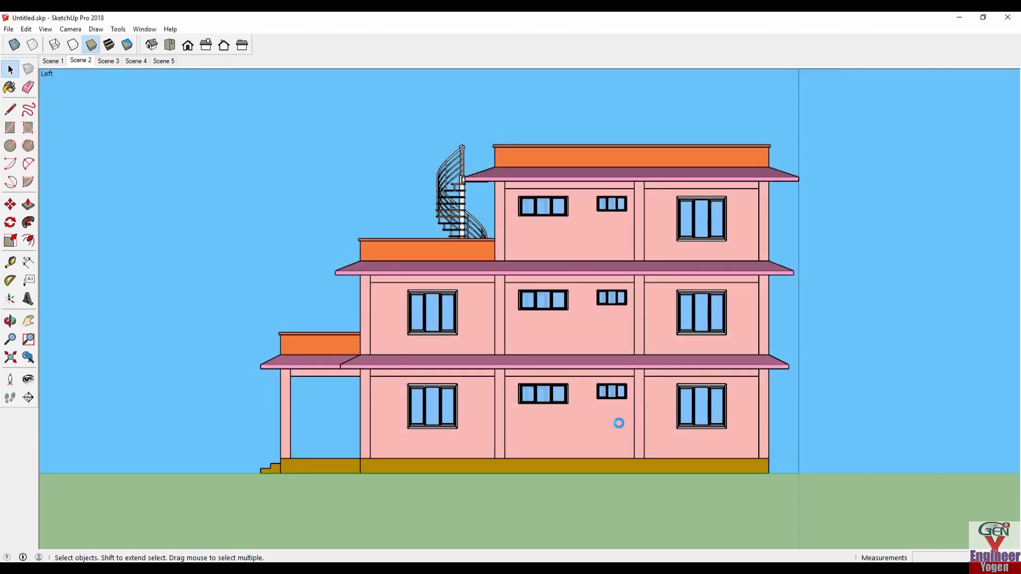
{"action": "left_click", "coordinate": [544, 316]}
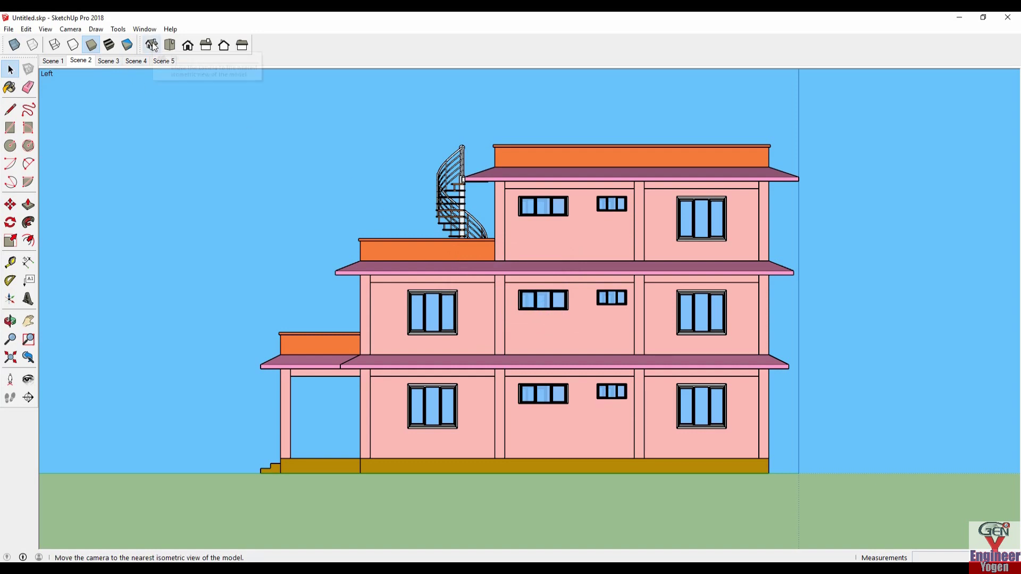
- Export the Top plan view as a DWG named 'top' to the Desktop
{"action": "left_click", "coordinate": [170, 46]}
{"action": "scroll", "coordinate": [349, 280], "scroll_direction": "down", "scroll_amount": 1}
{"action": "scroll", "coordinate": [349, 280], "scroll_direction": "down", "scroll_amount": 2}
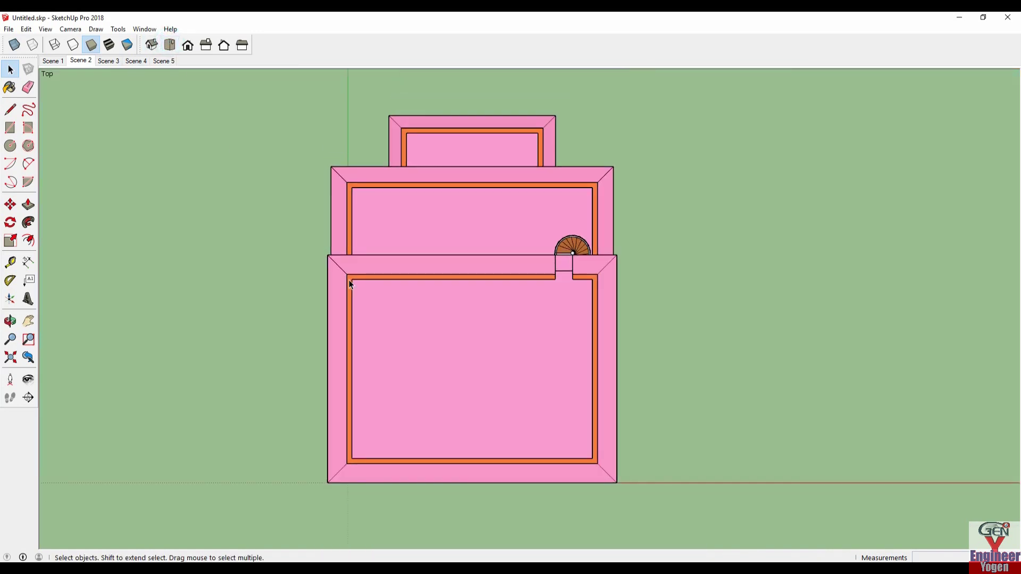
{"action": "scroll", "coordinate": [349, 280], "scroll_direction": "up", "scroll_amount": 1}
{"action": "left_click", "coordinate": [9, 28]}
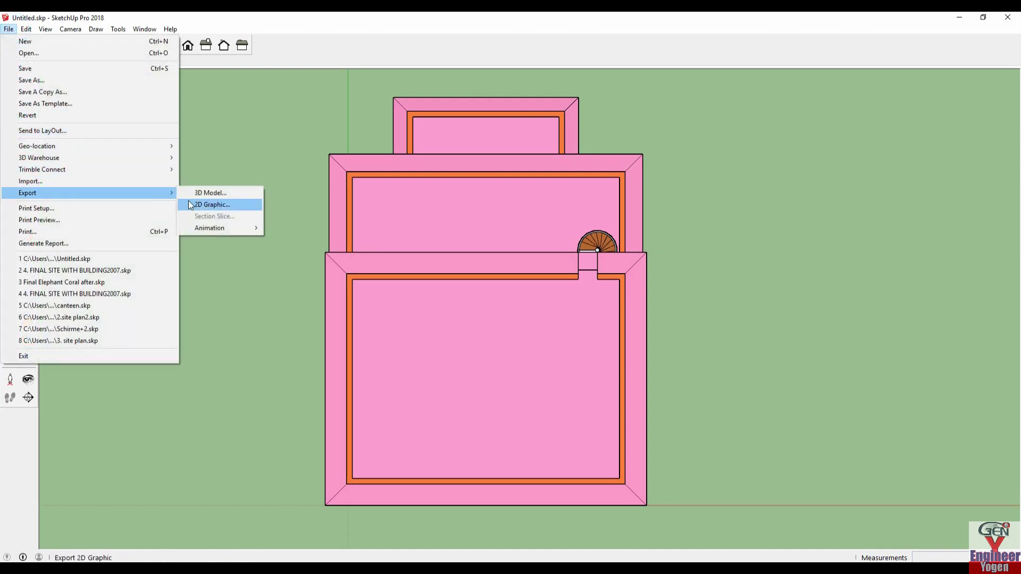
{"action": "left_click", "coordinate": [201, 200]}
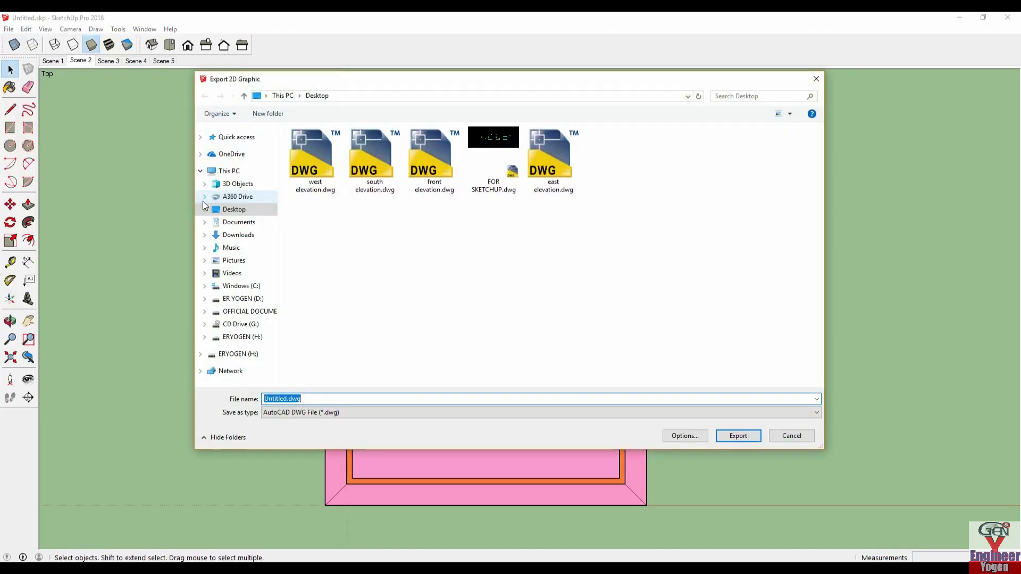
{"action": "type", "text": "top"}
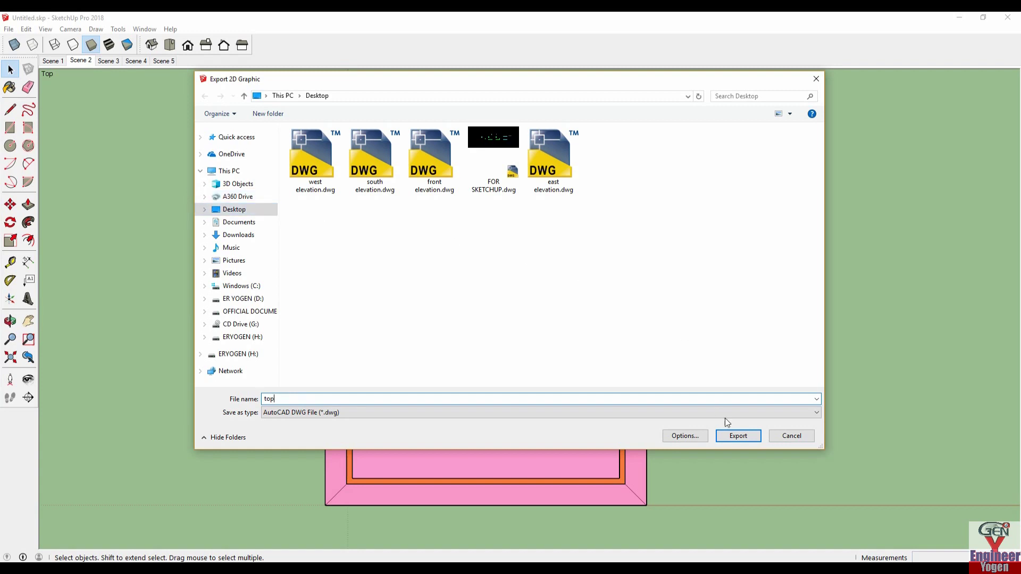
{"action": "left_click", "coordinate": [738, 436]}
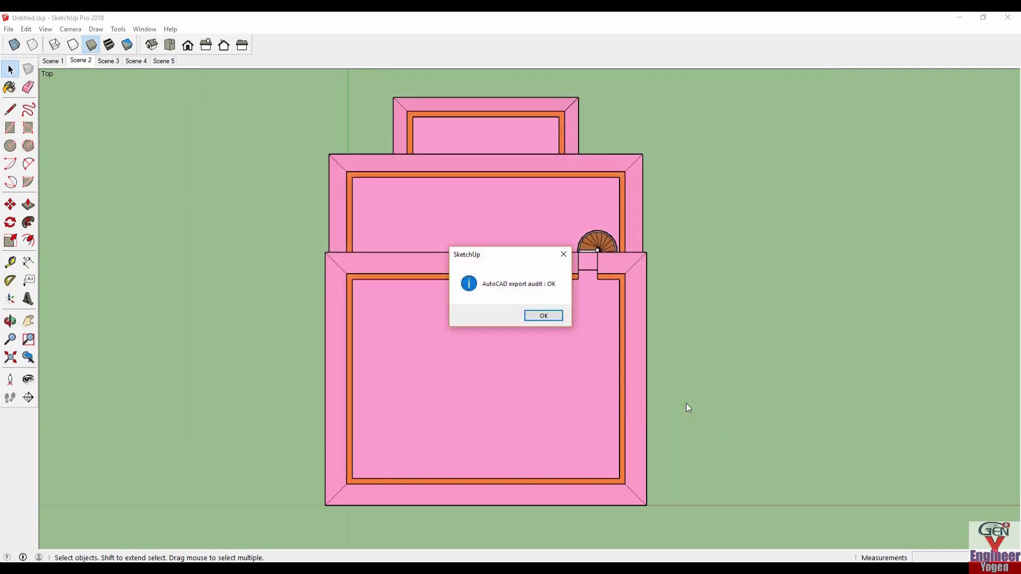
{"action": "left_click", "coordinate": [543, 315]}
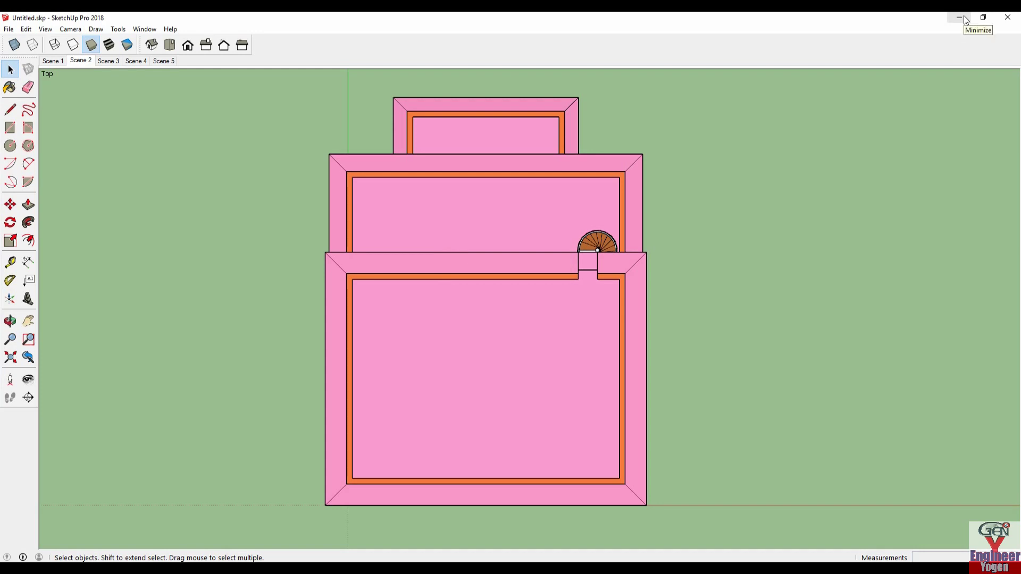
- Return to a perspective 3D view, then close SketchUp saving the house model
{"action": "left_click", "coordinate": [70, 29]}
{"action": "left_click", "coordinate": [93, 90]}
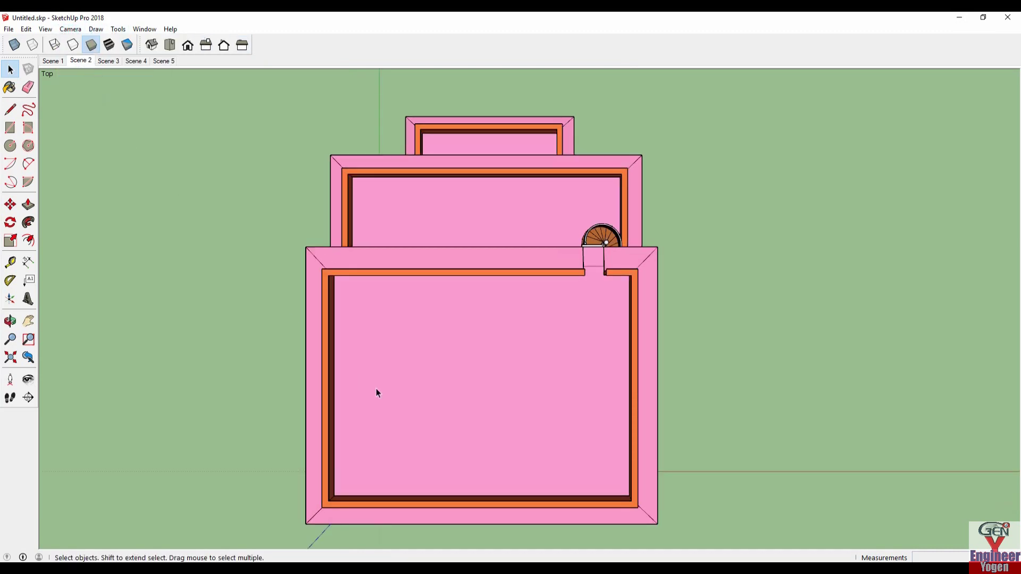
{"action": "mouse_move", "coordinate": [429, 400]}
{"action": "middle_mouse_down"}
{"action": "mouse_move", "coordinate": [601, 307]}
{"action": "mouse_move", "coordinate": [603, 356]}
{"action": "mouse_move", "coordinate": [593, 275]}
{"action": "mouse_move", "coordinate": [557, 372]}
{"action": "middle_mouse_up"}
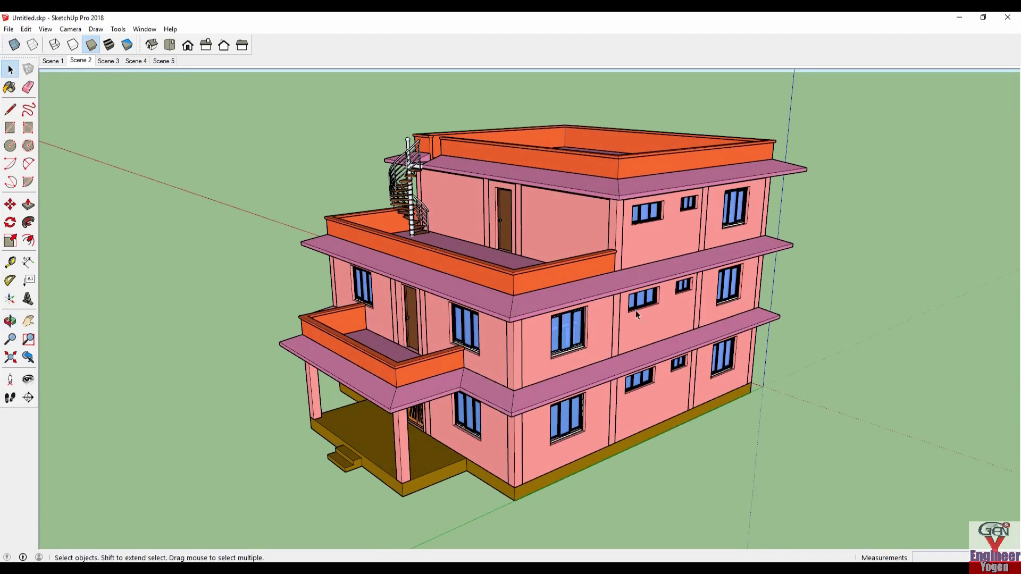
{"action": "left_click", "coordinate": [1008, 17]}
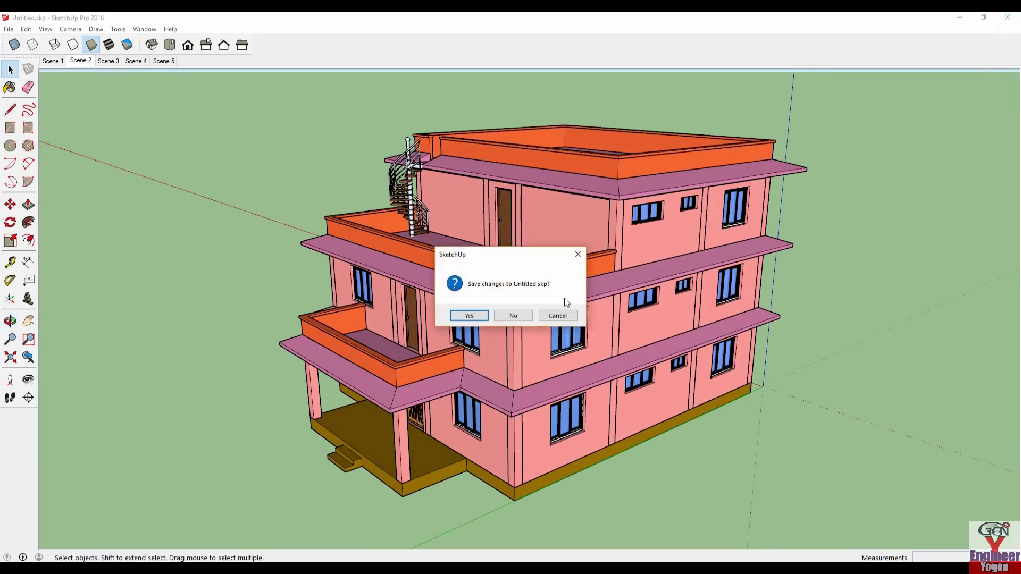
{"action": "left_click", "coordinate": [462, 316]}
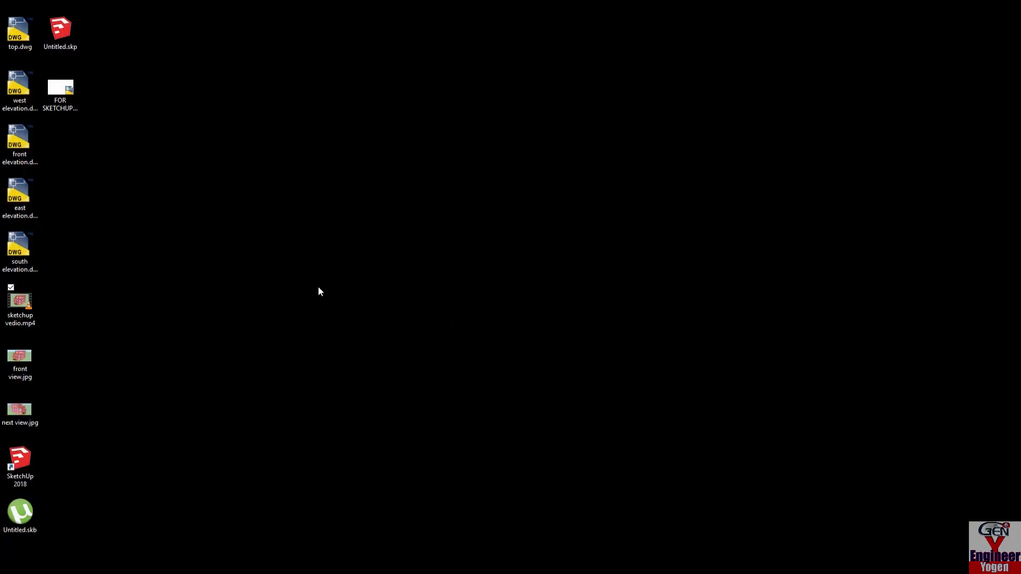
- Open top.dwg from the desktop with AutoCAD Application via its right-click menu
{"action": "right_click", "coordinate": [17, 35]}
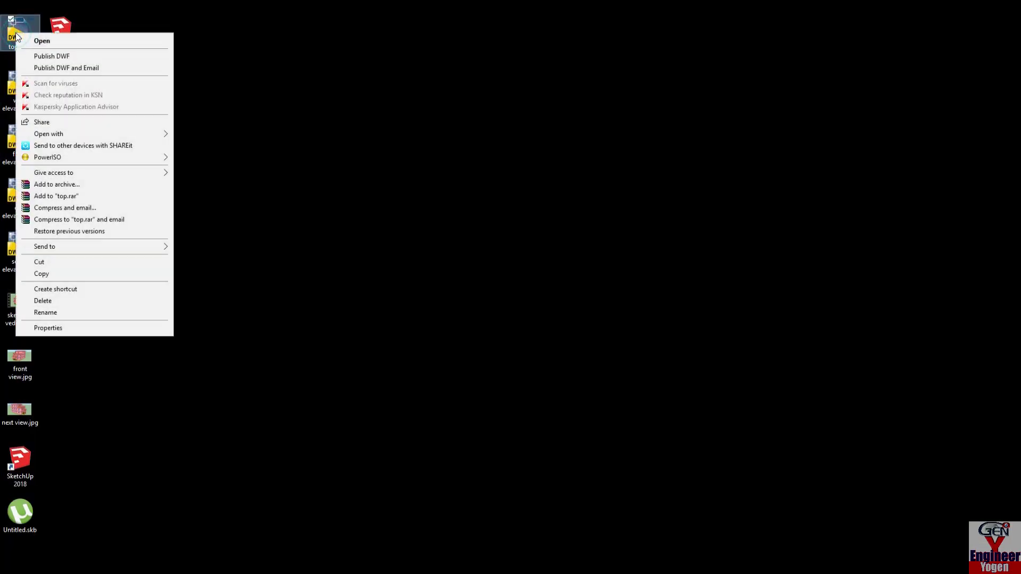
{"action": "left_click", "coordinate": [484, 314]}
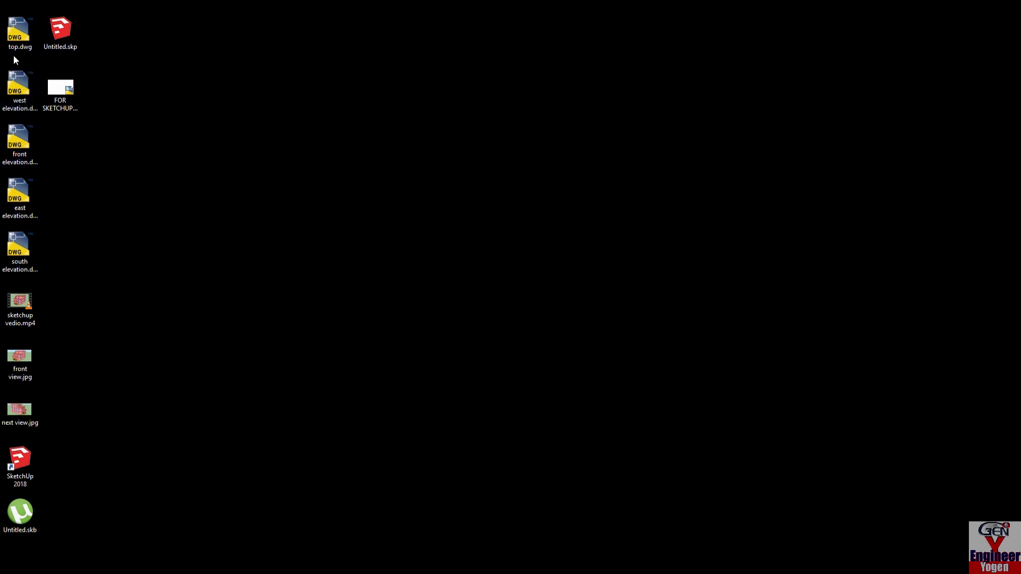
{"action": "right_click", "coordinate": [14, 38]}
{"action": "mouse_move", "coordinate": [46, 138]}
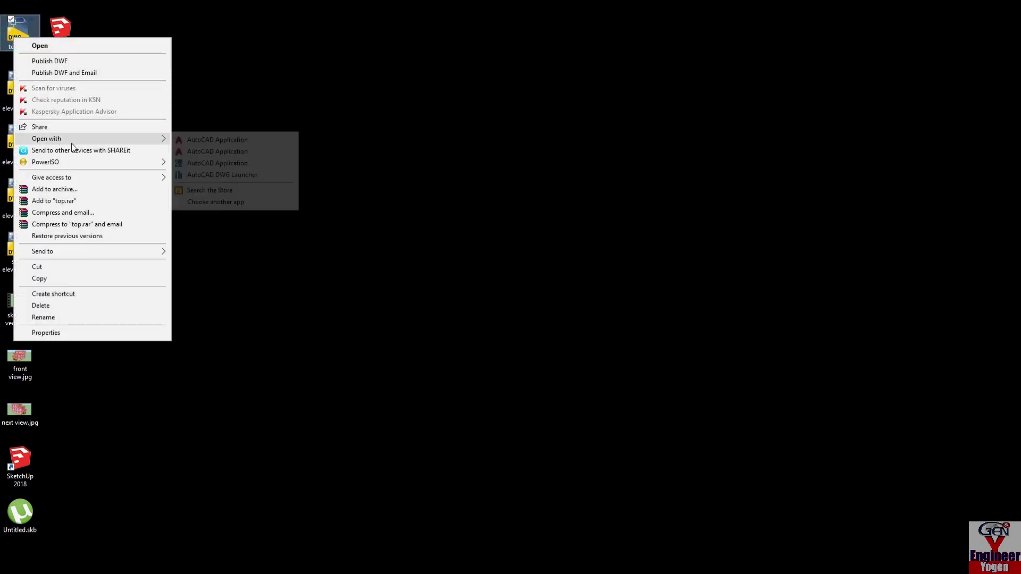
{"action": "left_click", "coordinate": [222, 156]}
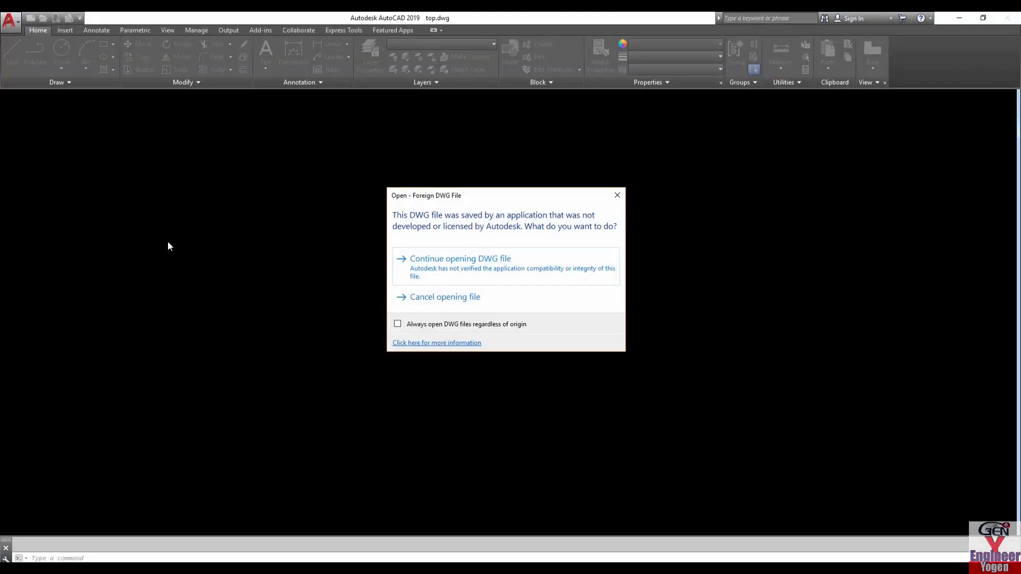
- Finish opening top.dwg, then open front elevation.dwg in AutoCAD
{"action": "left_click", "coordinate": [427, 261]}
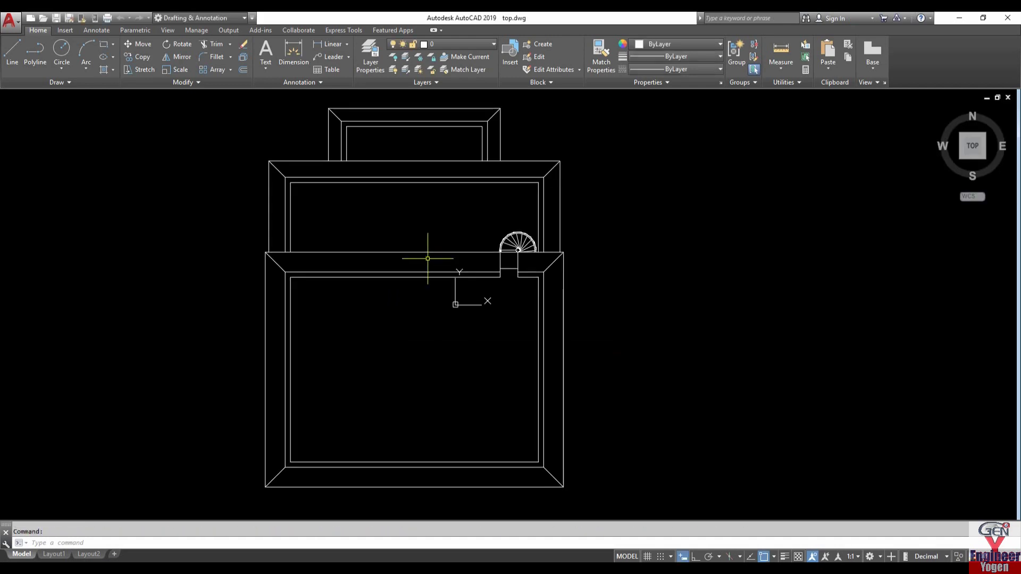
{"action": "mouse_move", "coordinate": [972, 146]}
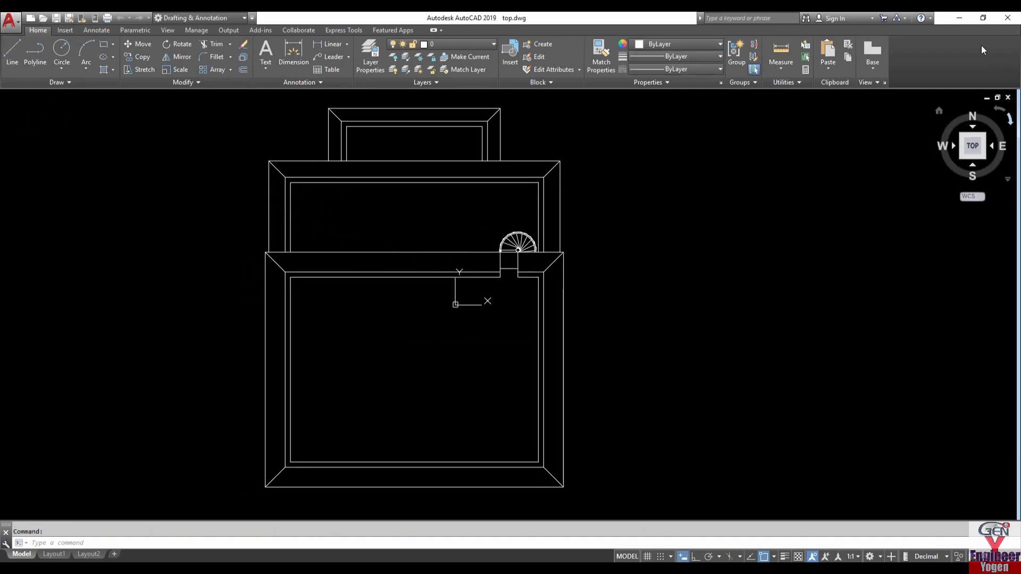
{"action": "left_click", "coordinate": [9, 20]}
{"action": "left_click", "coordinate": [35, 101]}
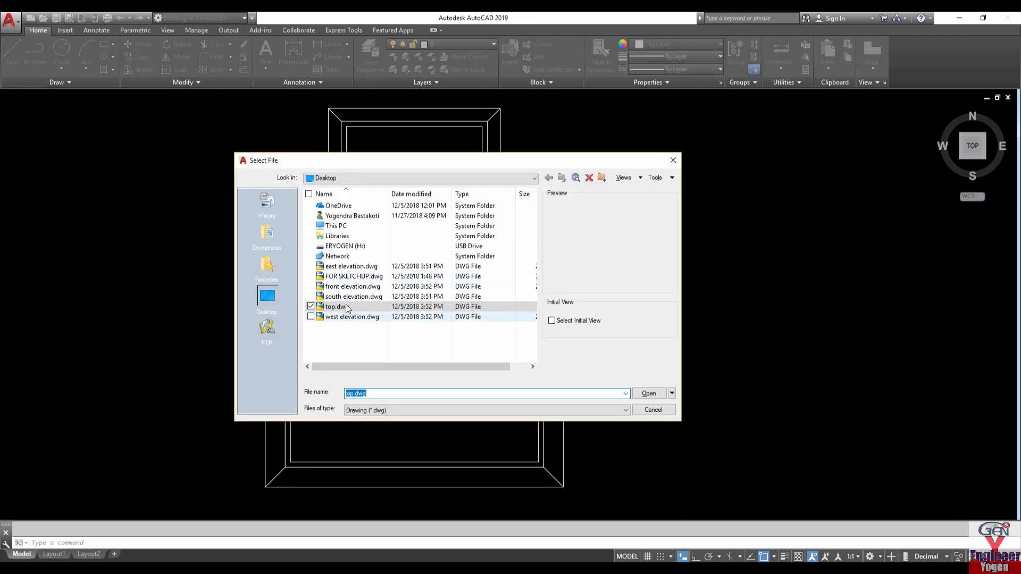
{"action": "left_click", "coordinate": [346, 286]}
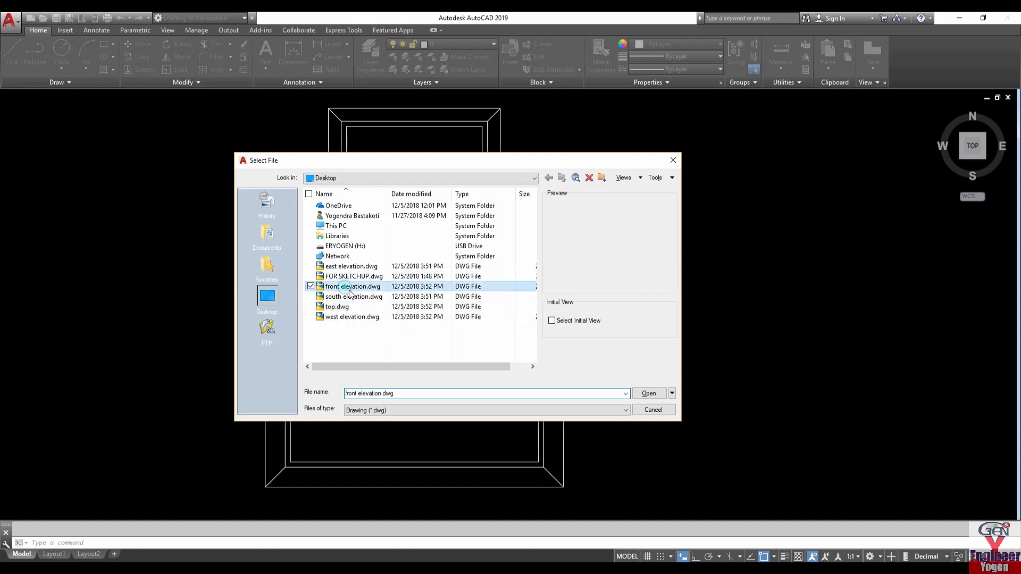
{"action": "left_click", "coordinate": [643, 394]}
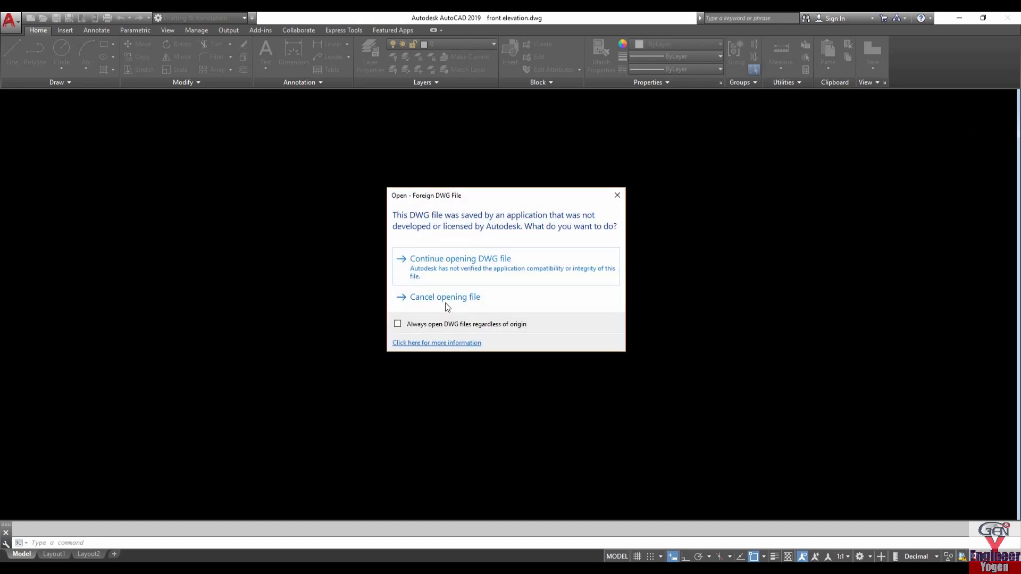
{"action": "left_click", "coordinate": [436, 270]}
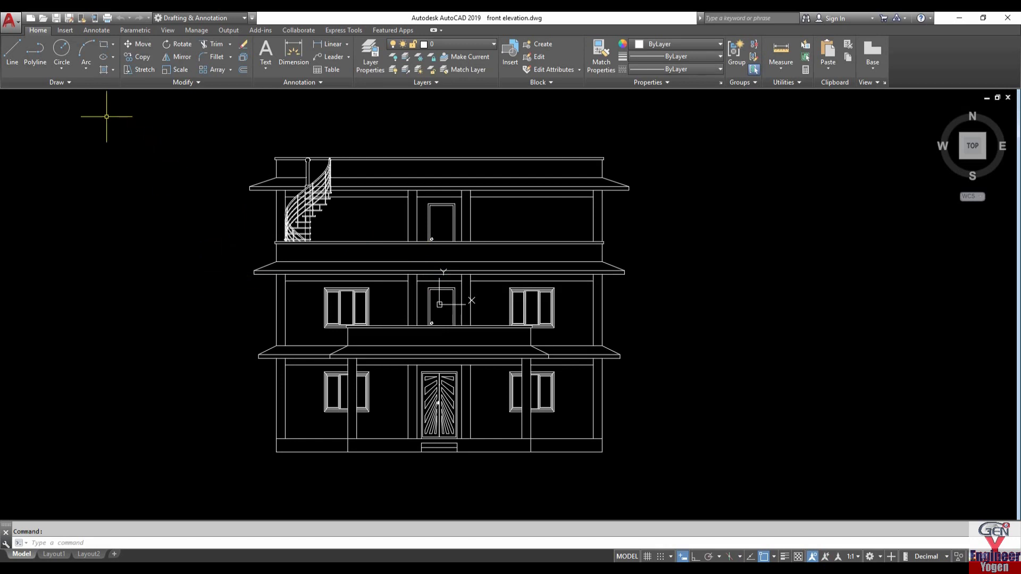
- Open east elevation.dwg from the Desktop
{"action": "left_click", "coordinate": [10, 20]}
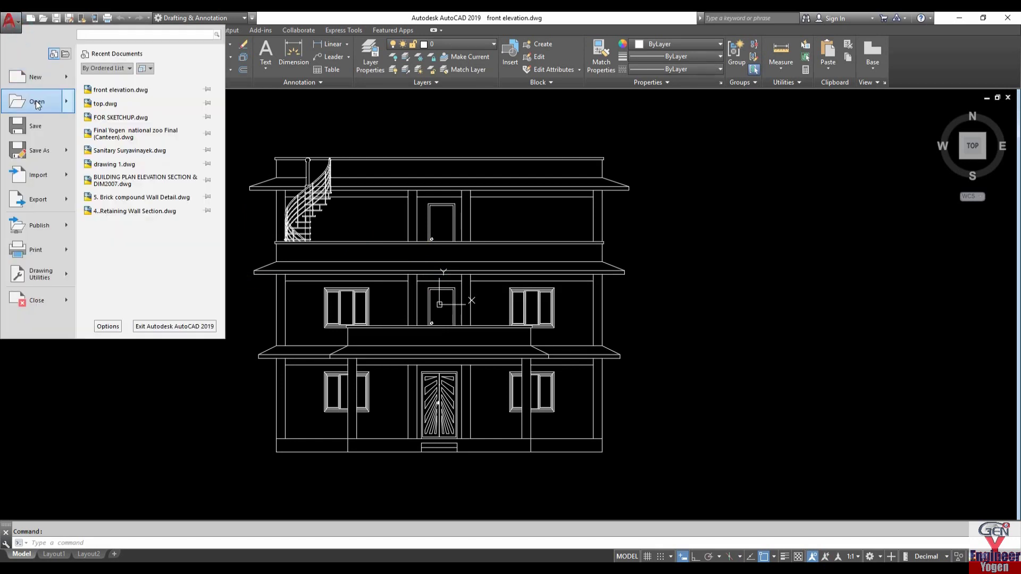
{"action": "left_click", "coordinate": [39, 103]}
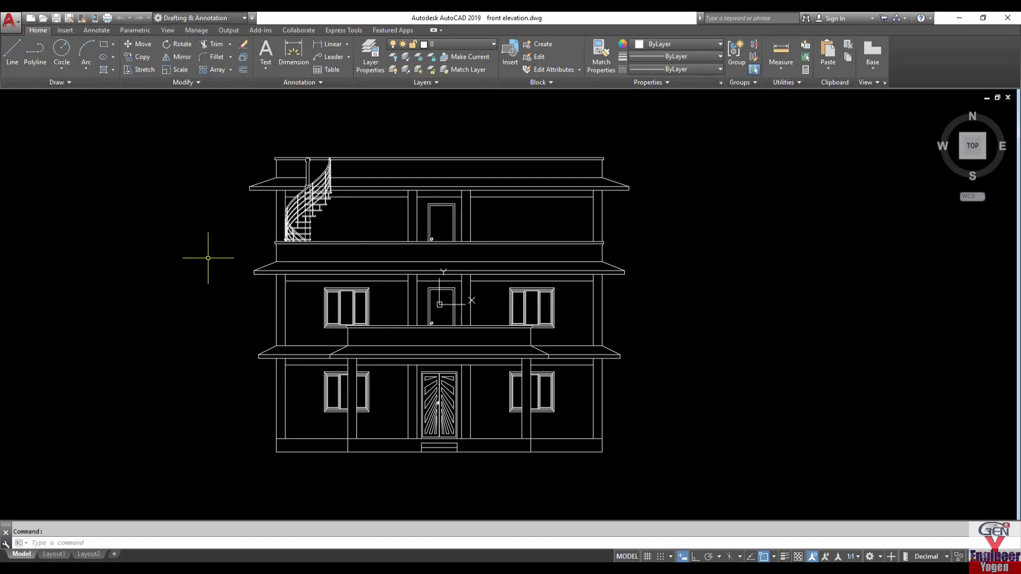
{"action": "key", "text": "ctrl+o"}
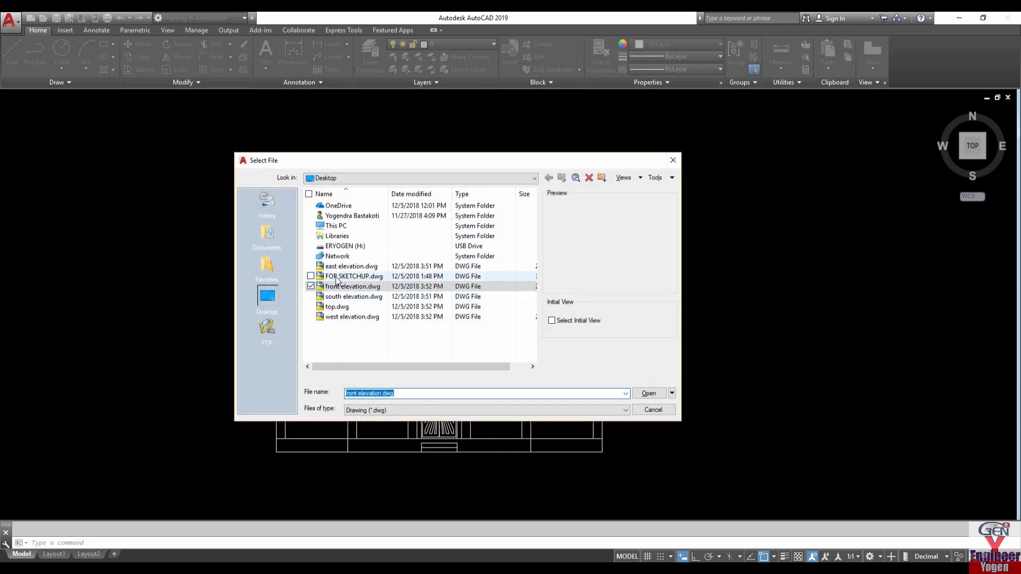
{"action": "left_click", "coordinate": [343, 267]}
{"action": "left_click", "coordinate": [649, 394]}
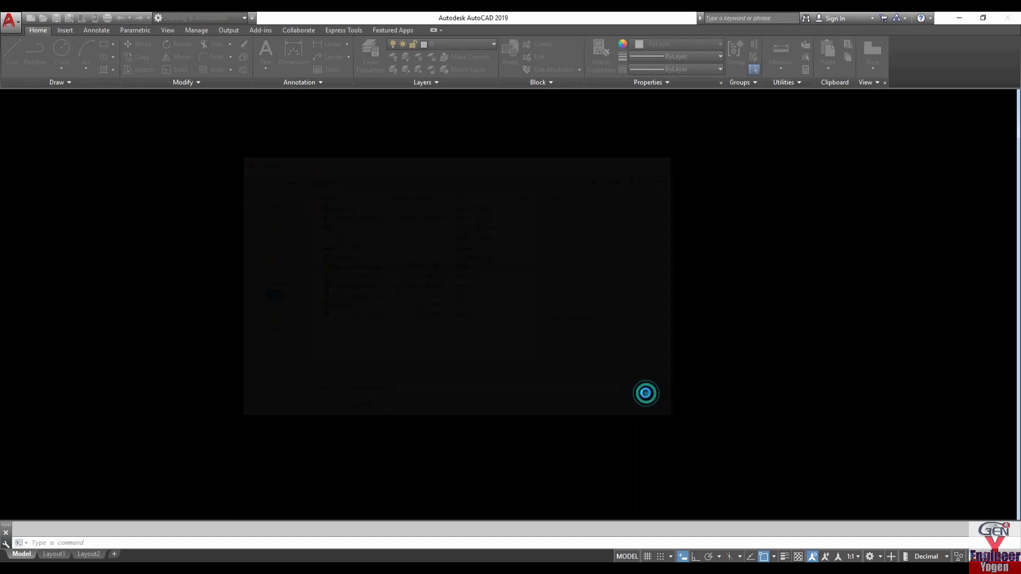
{"action": "left_click", "coordinate": [458, 265]}
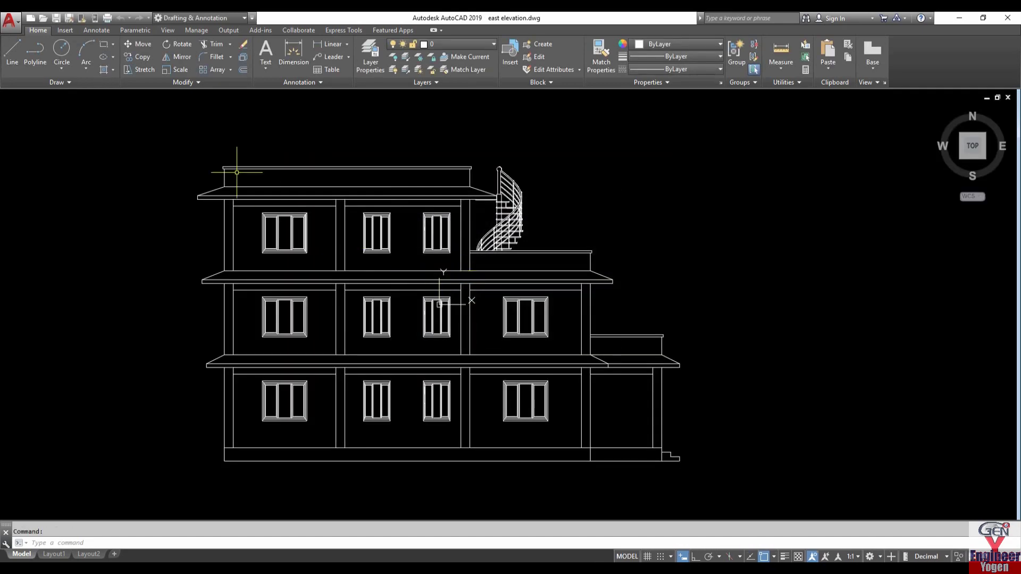
- Open west elevation.dwg from the Desktop
{"action": "left_click", "coordinate": [10, 20]}
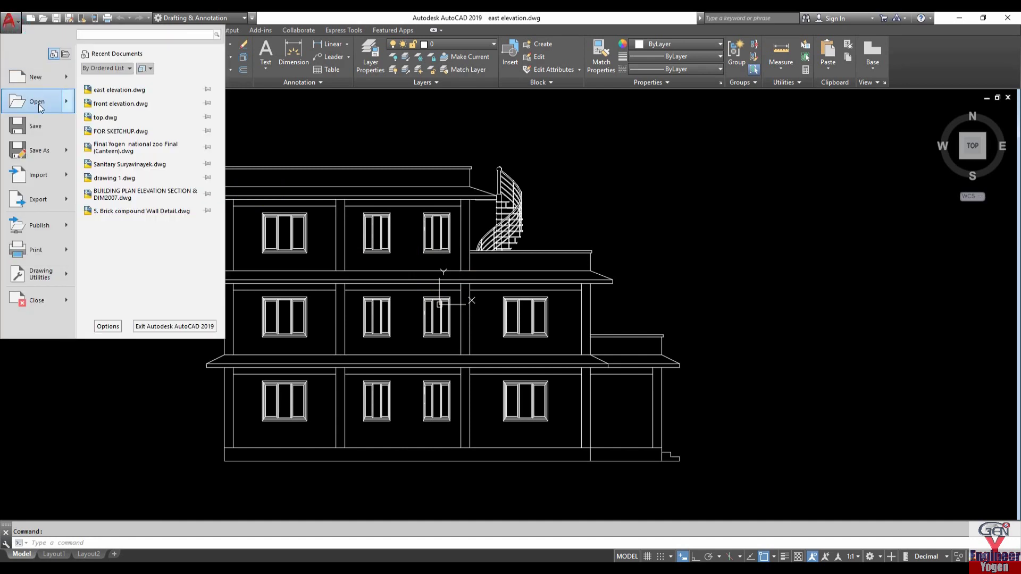
{"action": "left_click", "coordinate": [38, 104]}
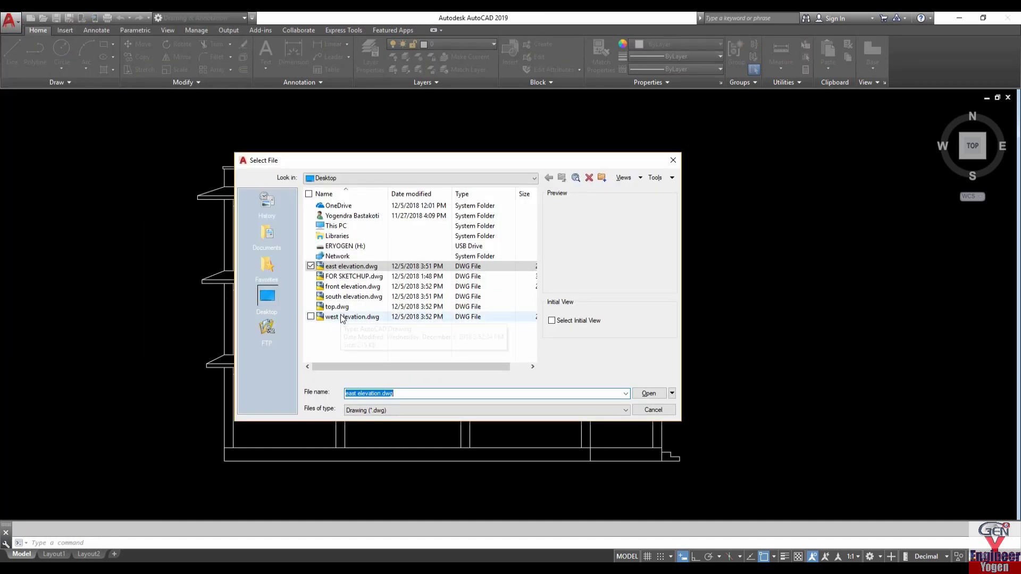
{"action": "left_click", "coordinate": [340, 317]}
{"action": "left_click", "coordinate": [648, 393]}
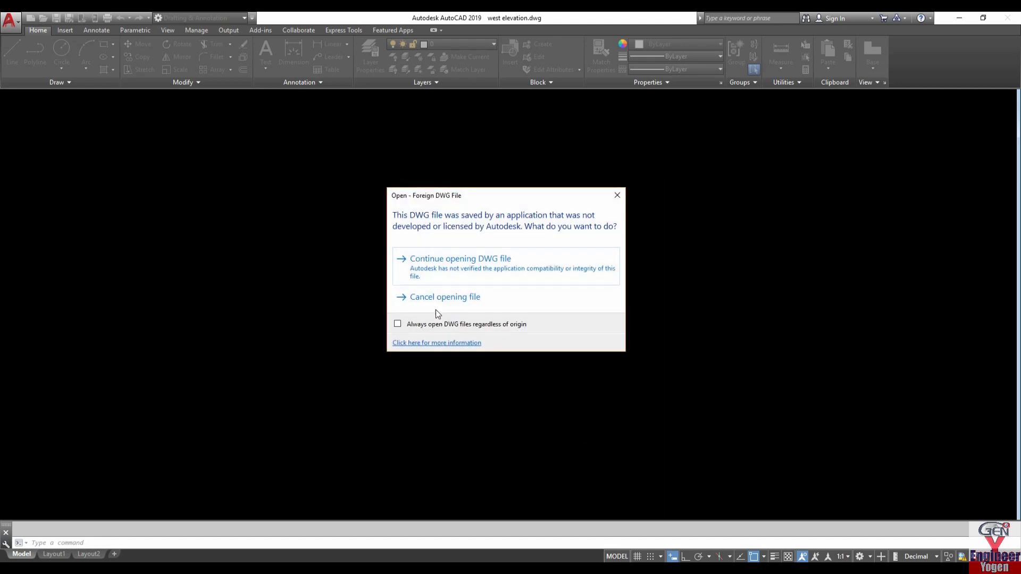
{"action": "left_click", "coordinate": [463, 262]}
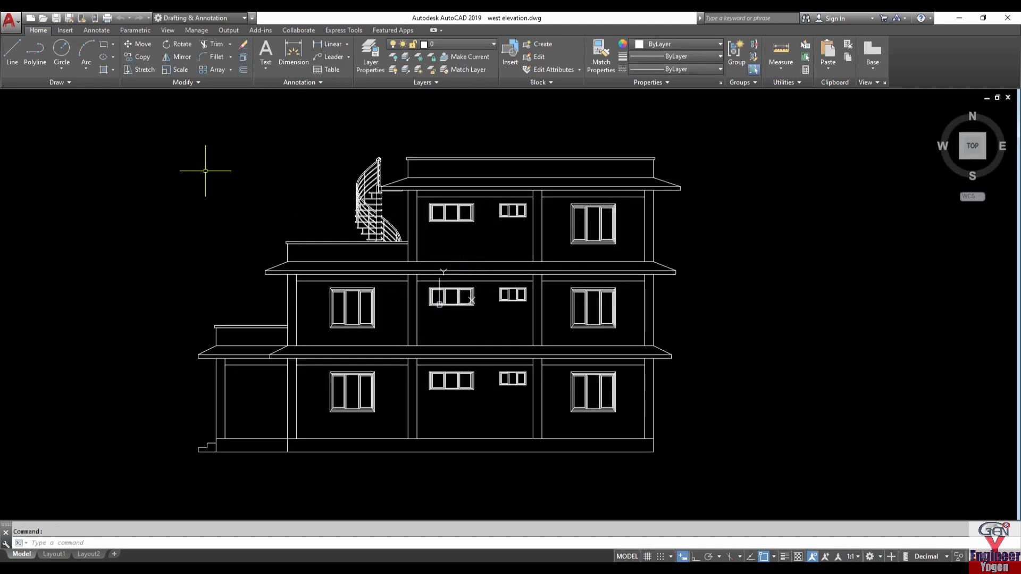
- Open south elevation.dwg from the Desktop
{"action": "left_click", "coordinate": [15, 23]}
{"action": "left_click", "coordinate": [34, 100]}
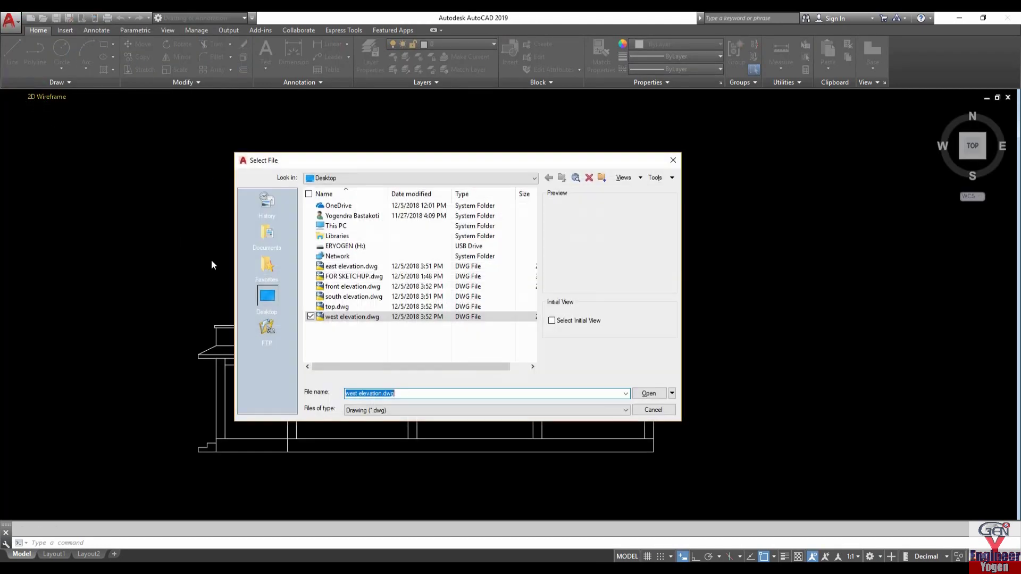
{"action": "left_click", "coordinate": [350, 296]}
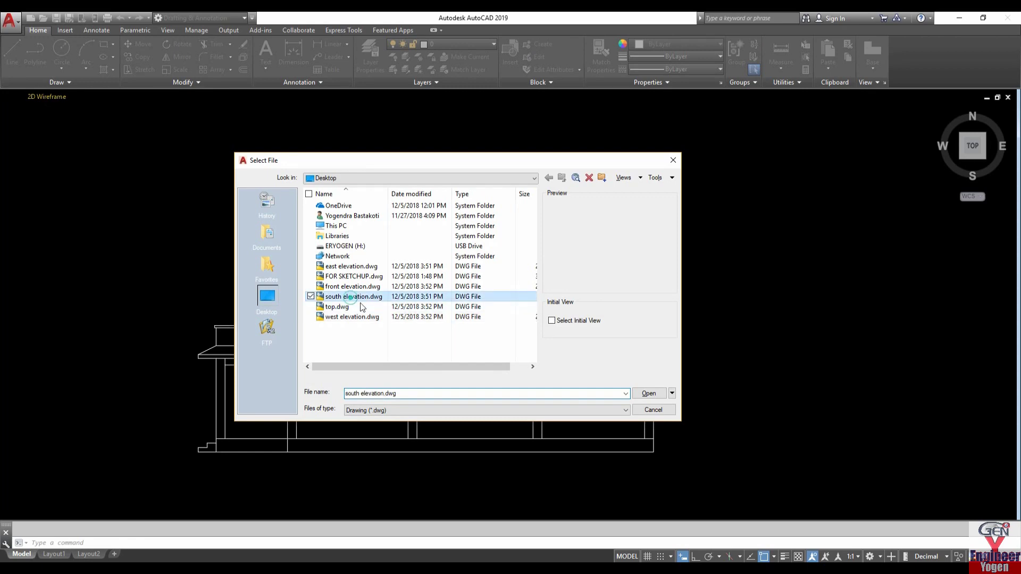
{"action": "left_click", "coordinate": [643, 395]}
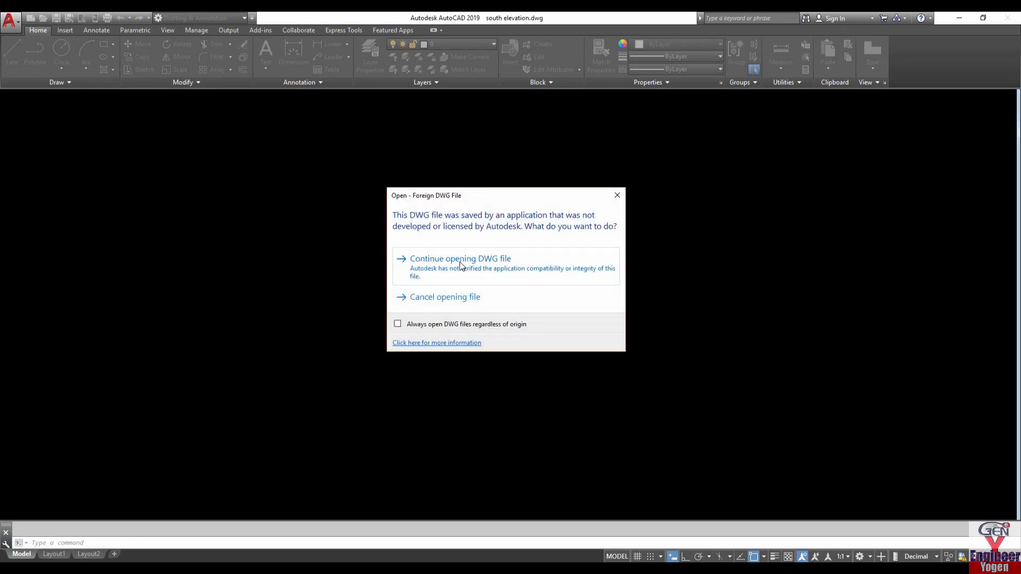
{"action": "left_click", "coordinate": [459, 262]}
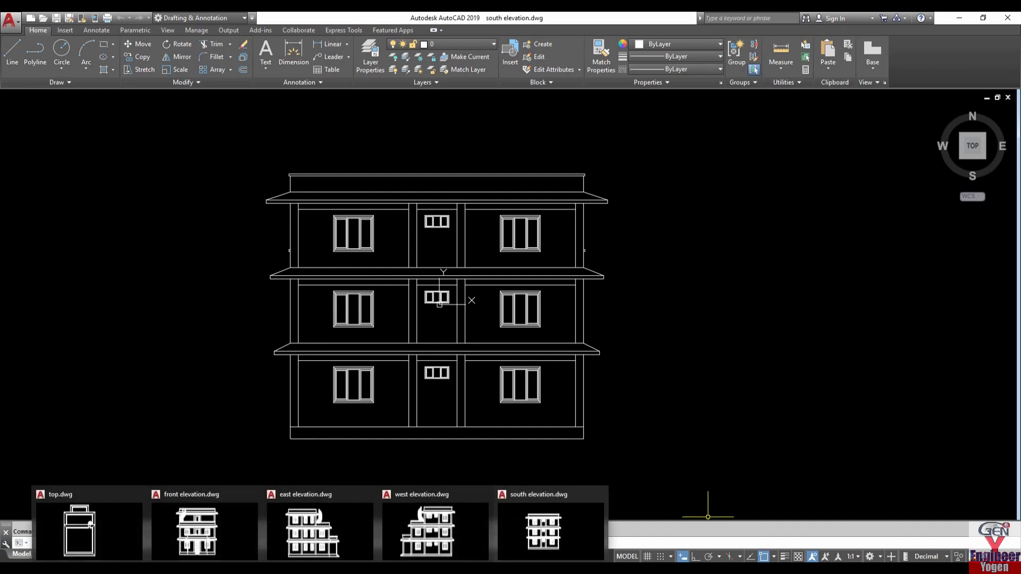
- Cancel one file browser and bring up the Select File dialog again
{"action": "left_click", "coordinate": [11, 20]}
{"action": "left_click", "coordinate": [35, 102]}
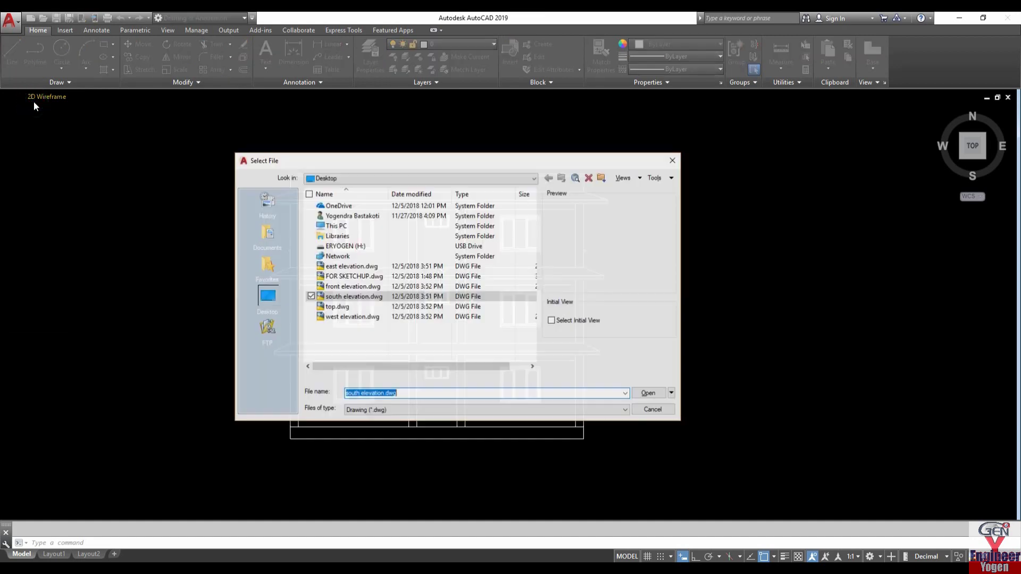
{"action": "left_click", "coordinate": [672, 160]}
{"action": "left_click", "coordinate": [15, 31]}
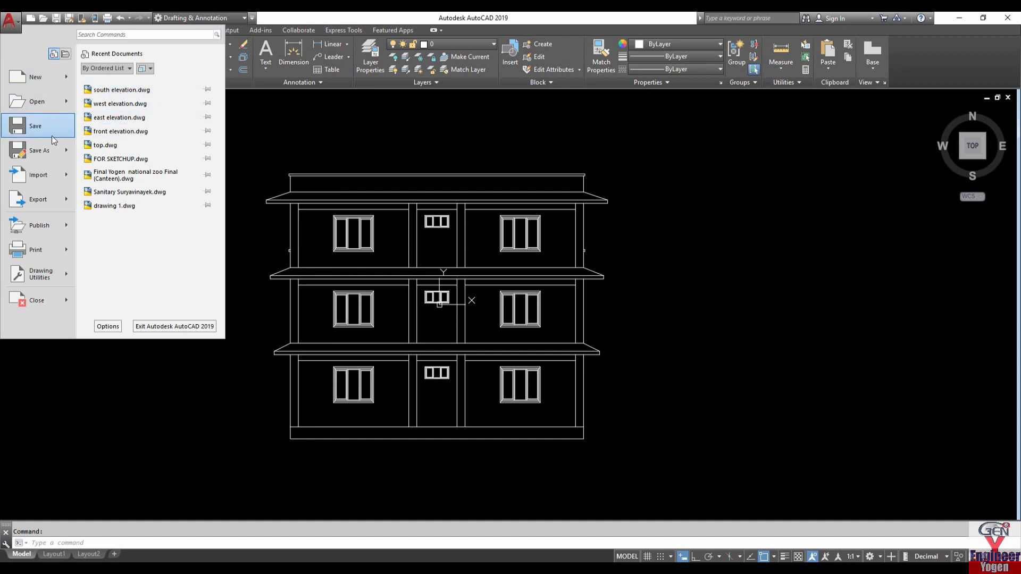
{"action": "left_click", "coordinate": [13, 30]}
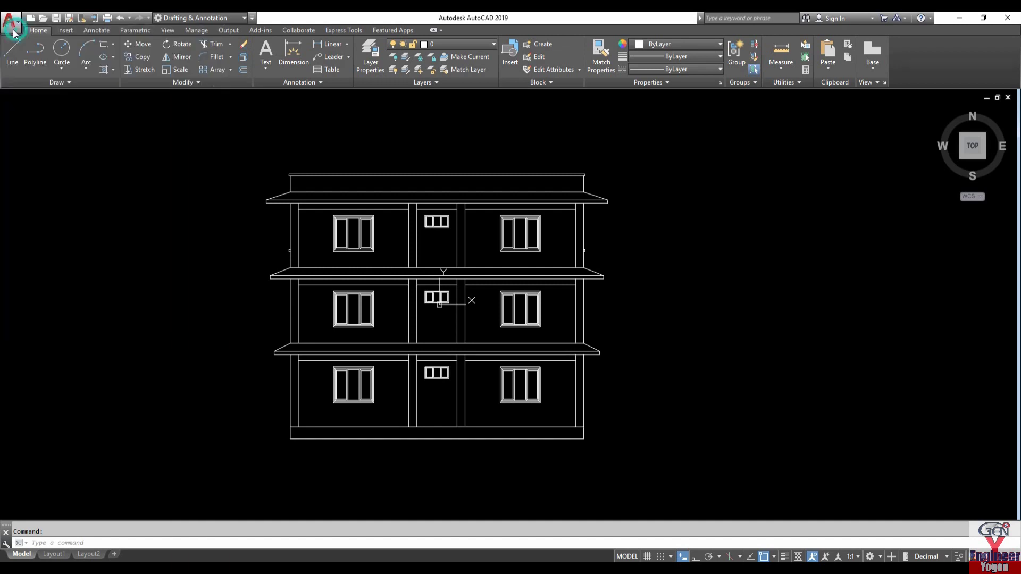
{"action": "left_click", "coordinate": [23, 96]}
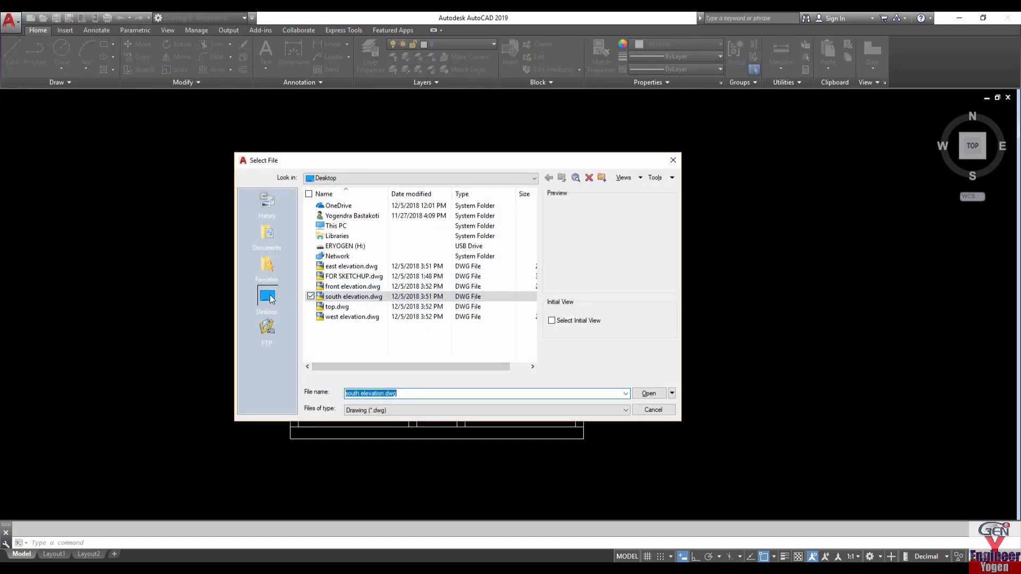
- Browse in Select File to the DESKTOP2075.8.19 folder on the D: drive
{"action": "left_click", "coordinate": [533, 178]}
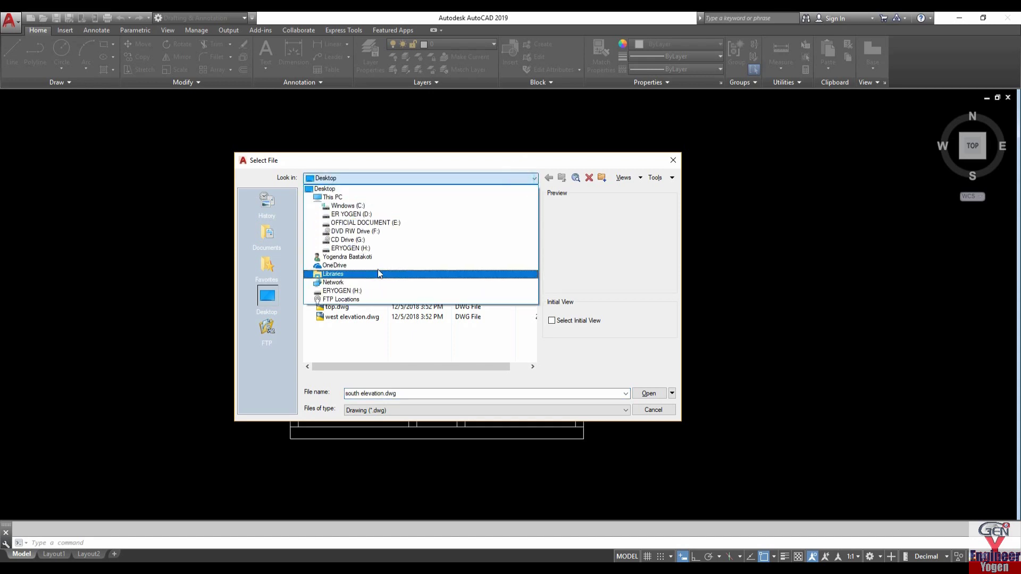
{"action": "left_click", "coordinate": [353, 214]}
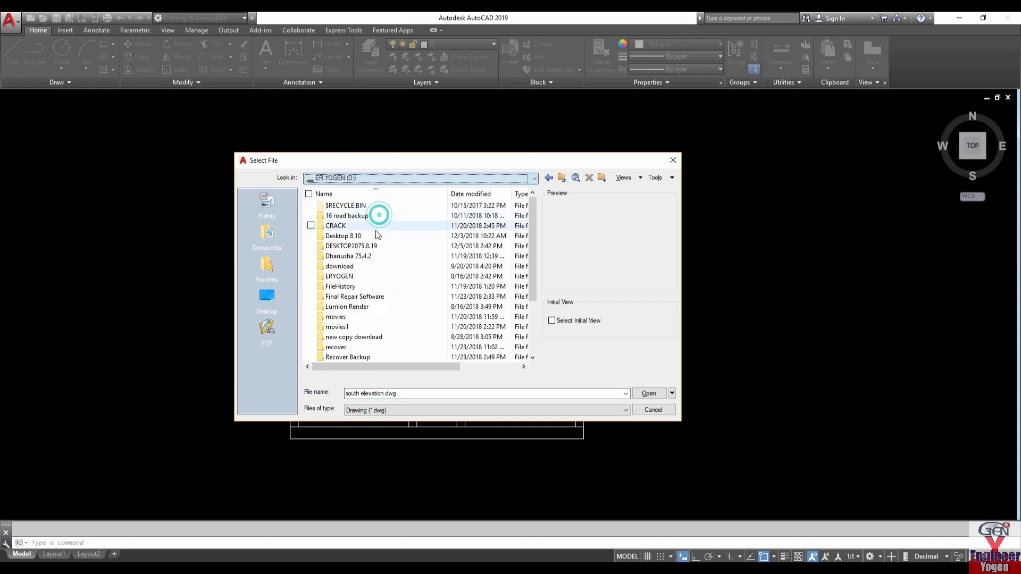
{"action": "double_click", "coordinate": [360, 236]}
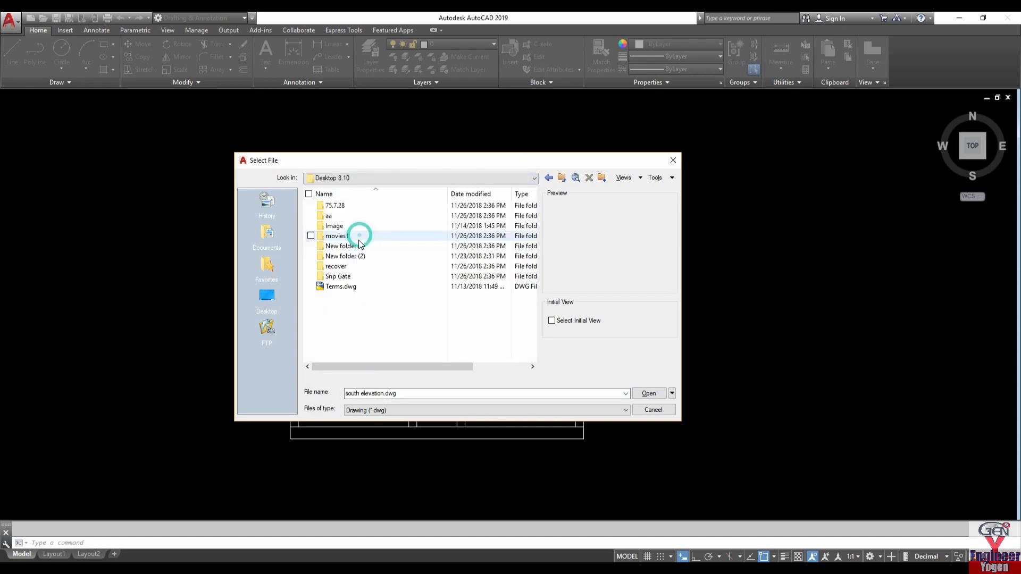
{"action": "left_click", "coordinate": [549, 179]}
{"action": "double_click", "coordinate": [384, 248]}
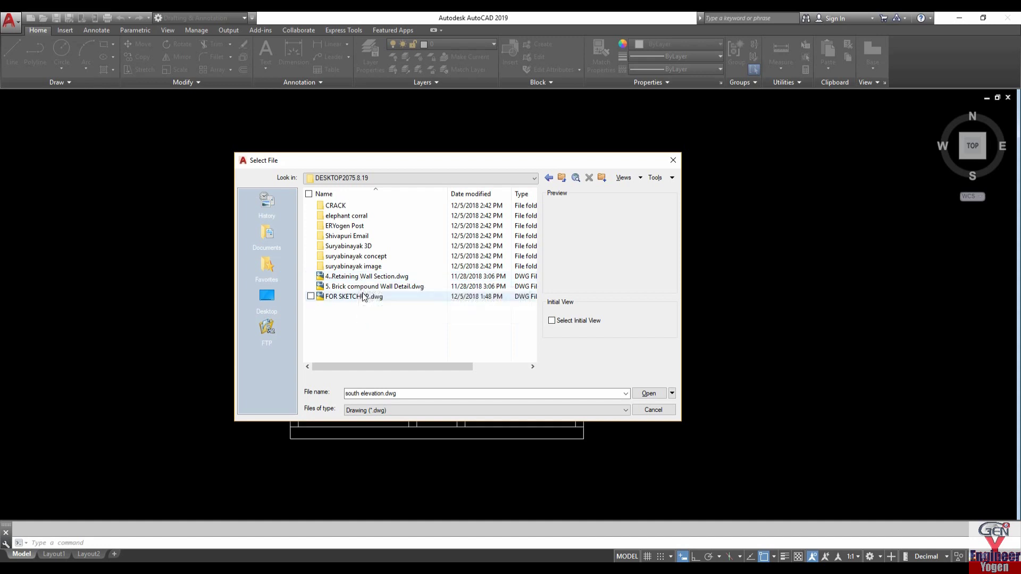
{"action": "double_click", "coordinate": [351, 225]}
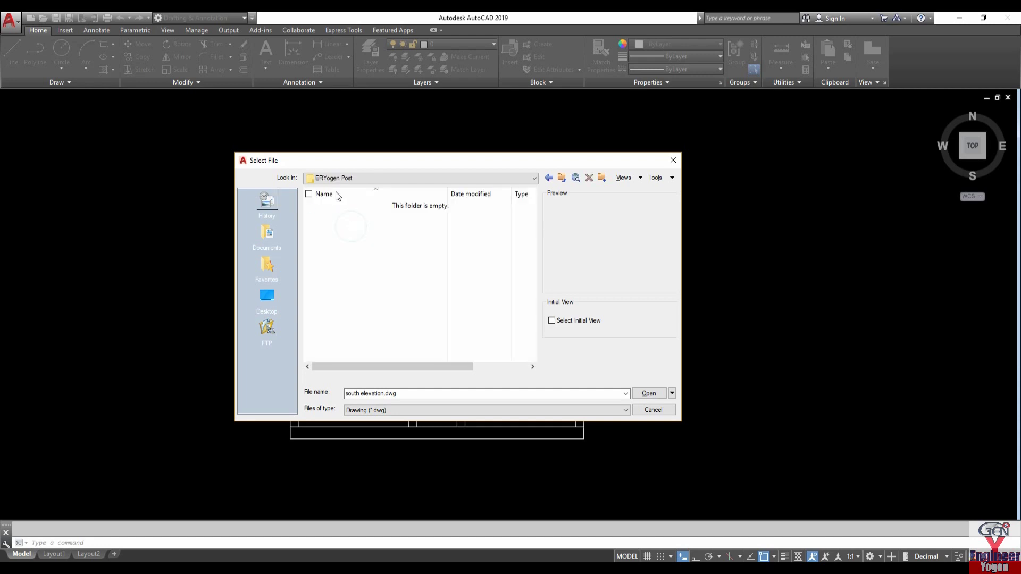
{"action": "left_click", "coordinate": [563, 178]}
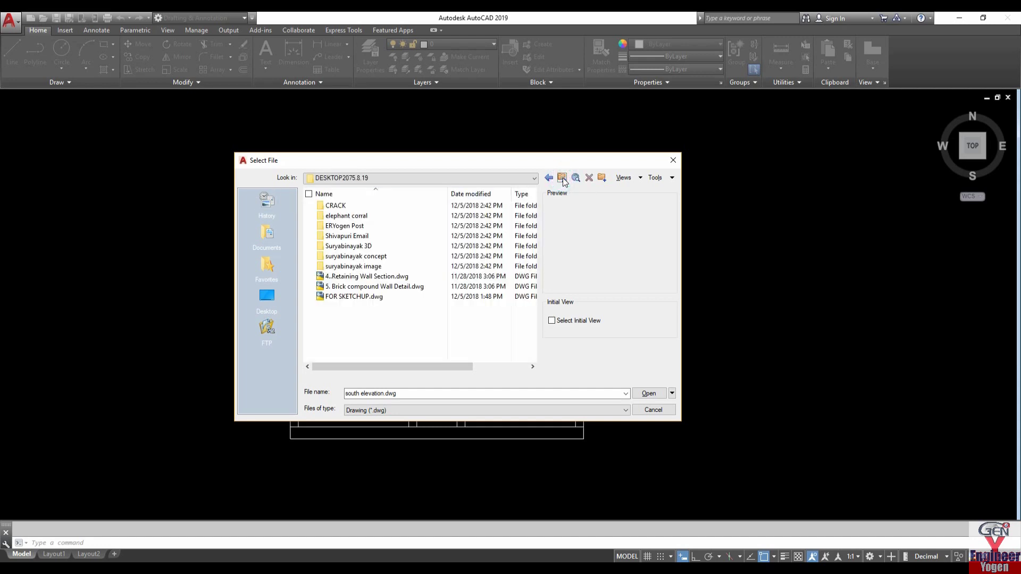
- Open FOR SKETCHUP.dwg, ignoring the unresolved reference files
{"action": "left_click", "coordinate": [373, 297]}
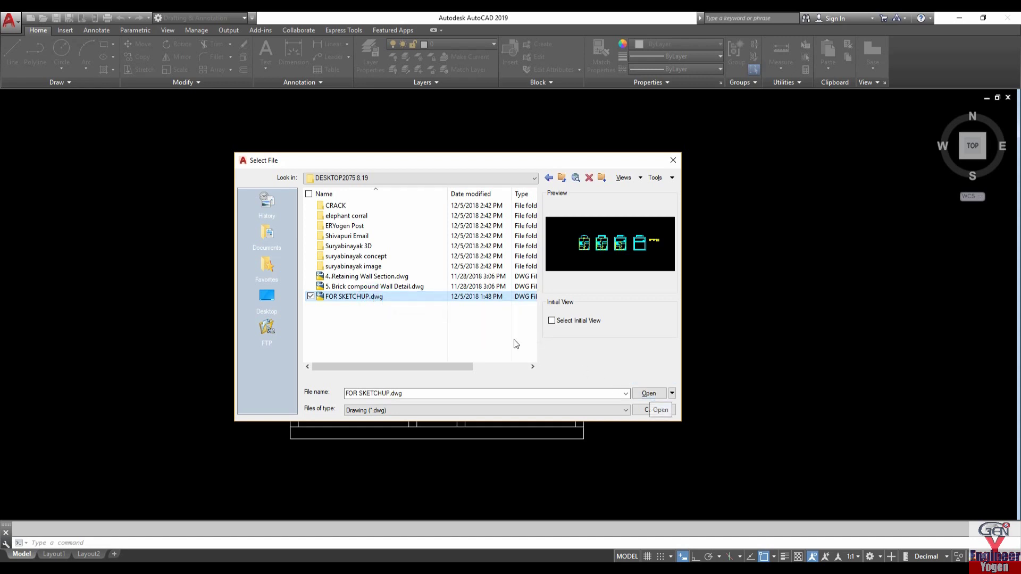
{"action": "left_click", "coordinate": [382, 290]}
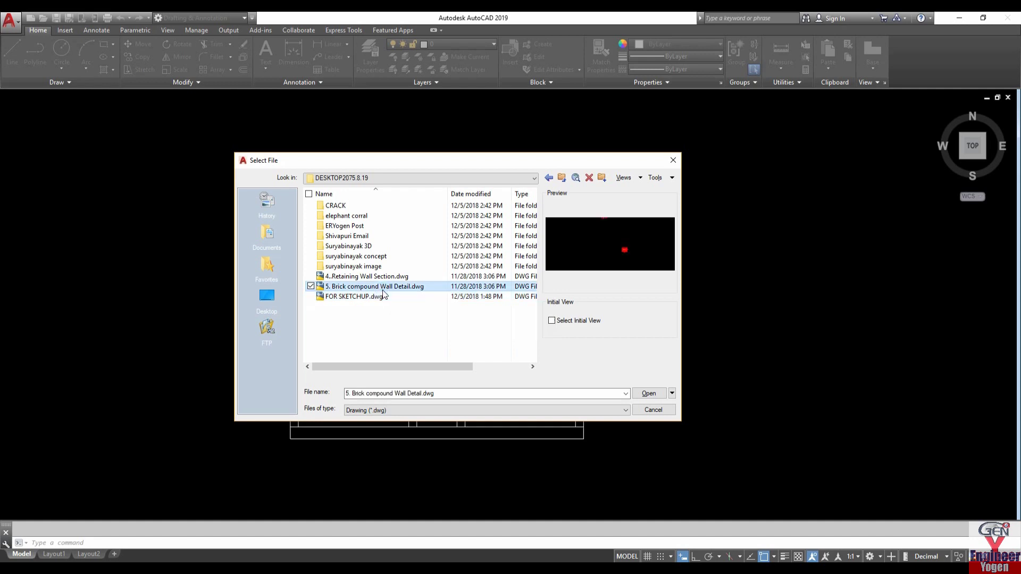
{"action": "left_click", "coordinate": [352, 298]}
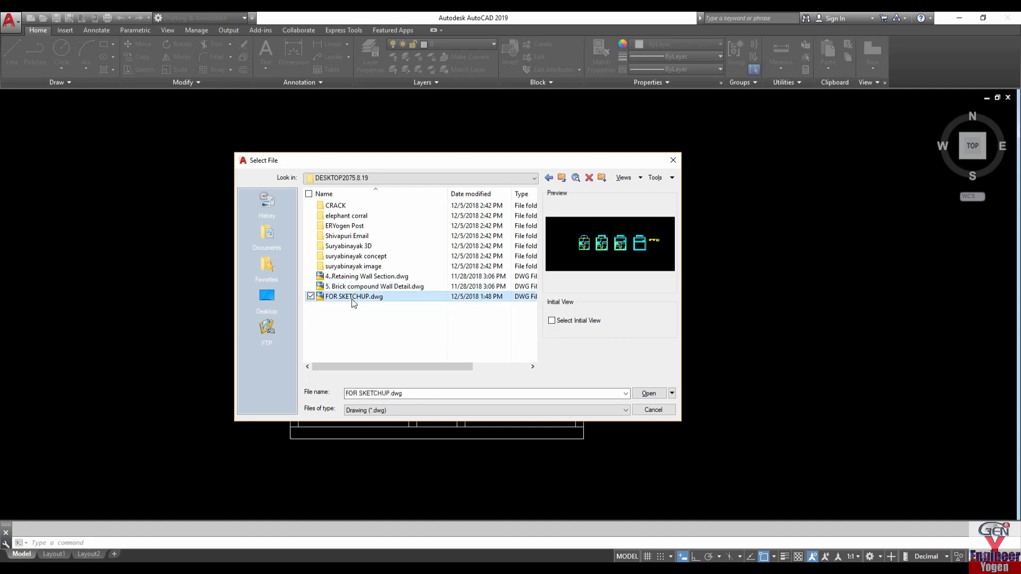
{"action": "left_click", "coordinate": [648, 394]}
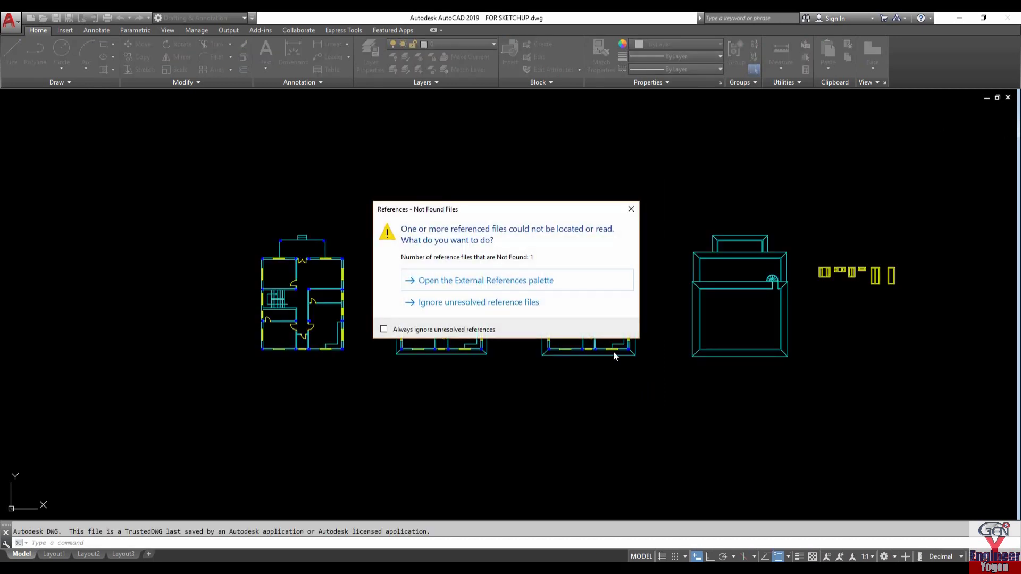
{"action": "left_click", "coordinate": [631, 209]}
{"action": "scroll", "coordinate": [490, 313], "scroll_direction": "down", "scroll_amount": 8}
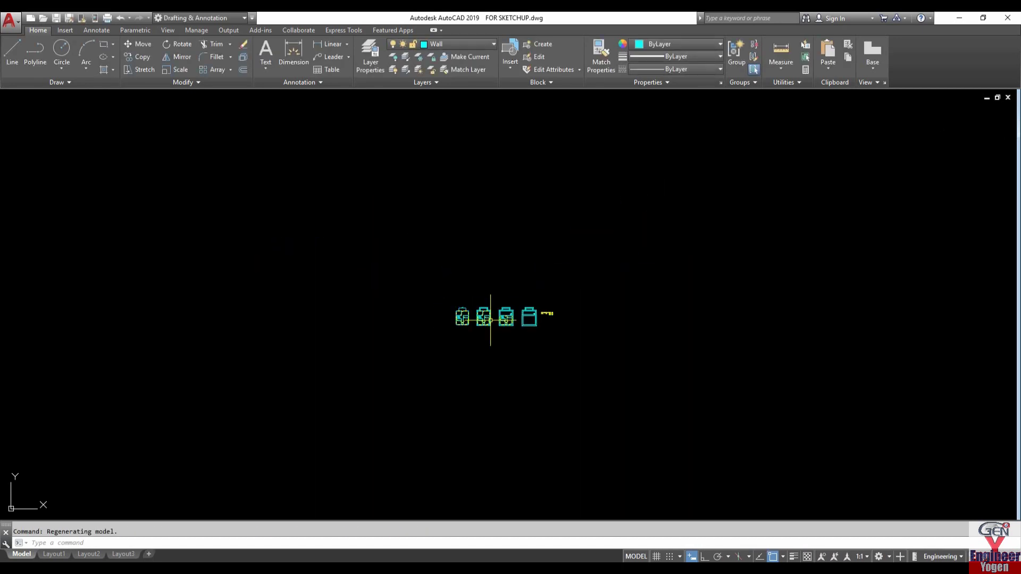
{"action": "scroll", "coordinate": [486, 315], "scroll_direction": "up", "scroll_amount": 4}
- Return from the desktop to the front elevation drawing in AutoCAD
{"action": "left_click", "coordinate": [966, 21]}
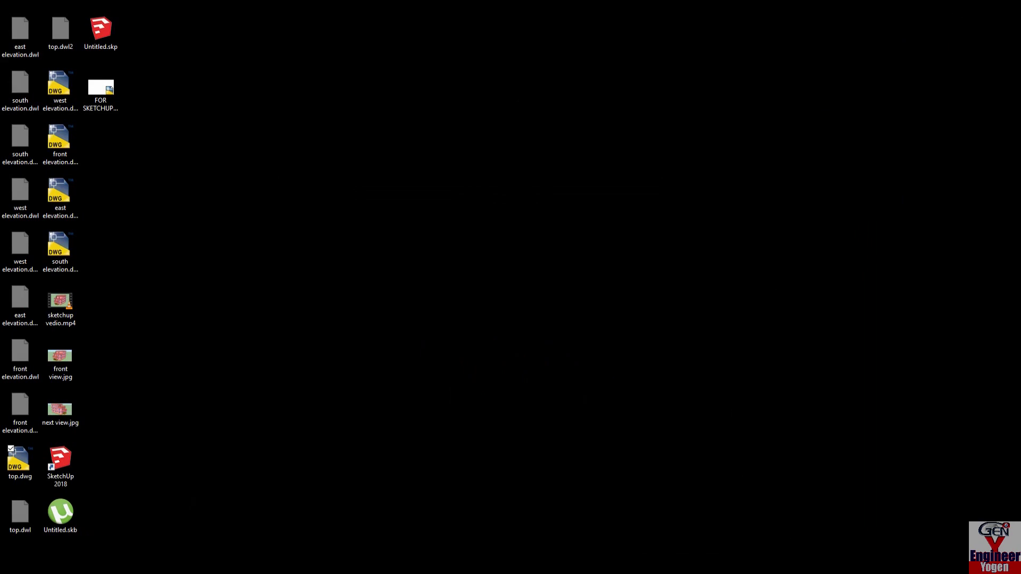
{"action": "left_click", "coordinate": [182, 522]}
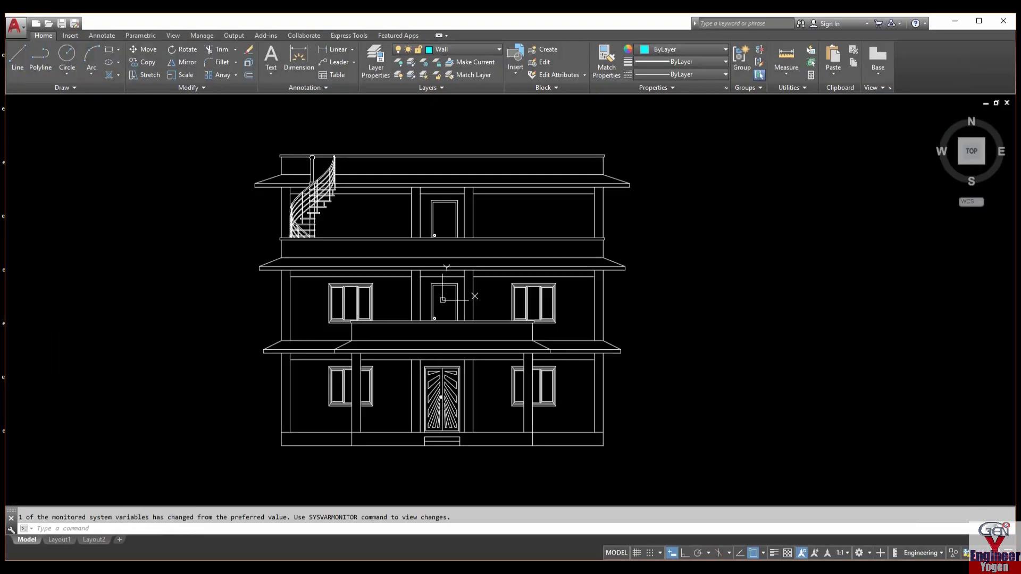
{"action": "scroll", "coordinate": [479, 256], "scroll_direction": "down", "scroll_amount": 3}
{"action": "scroll", "coordinate": [479, 255], "scroll_direction": "down", "scroll_amount": 1}
{"action": "left_click", "coordinate": [346, 175]}
{"action": "left_click", "coordinate": [273, 218]}
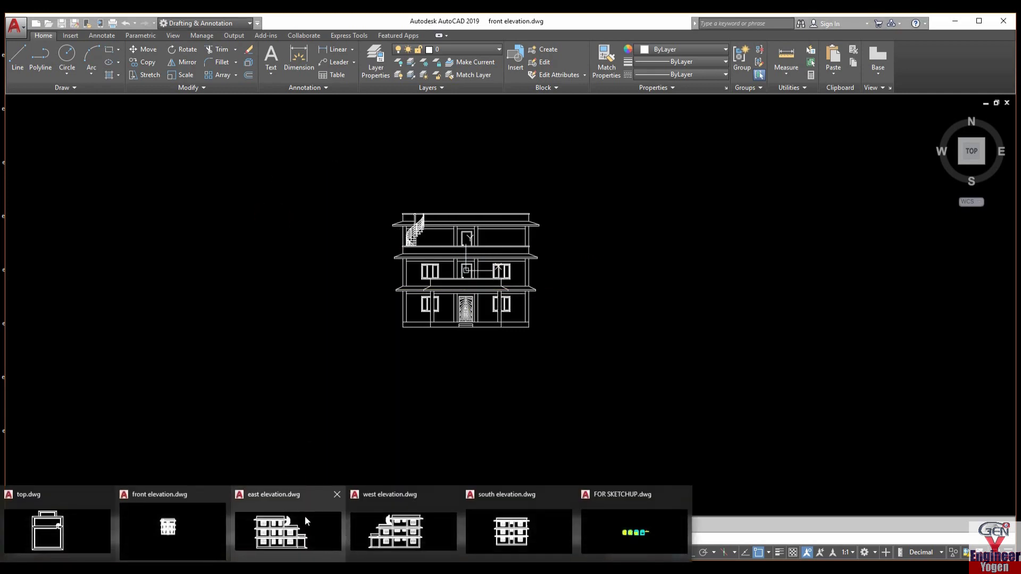
- Copy the east elevation into front elevation.dwg, to the right of the front elevation
{"action": "left_click", "coordinate": [305, 517]}
{"action": "scroll", "coordinate": [320, 242], "scroll_direction": "down", "scroll_amount": 2}
{"action": "left_click", "coordinate": [250, 187]}
{"action": "left_click", "coordinate": [540, 378]}
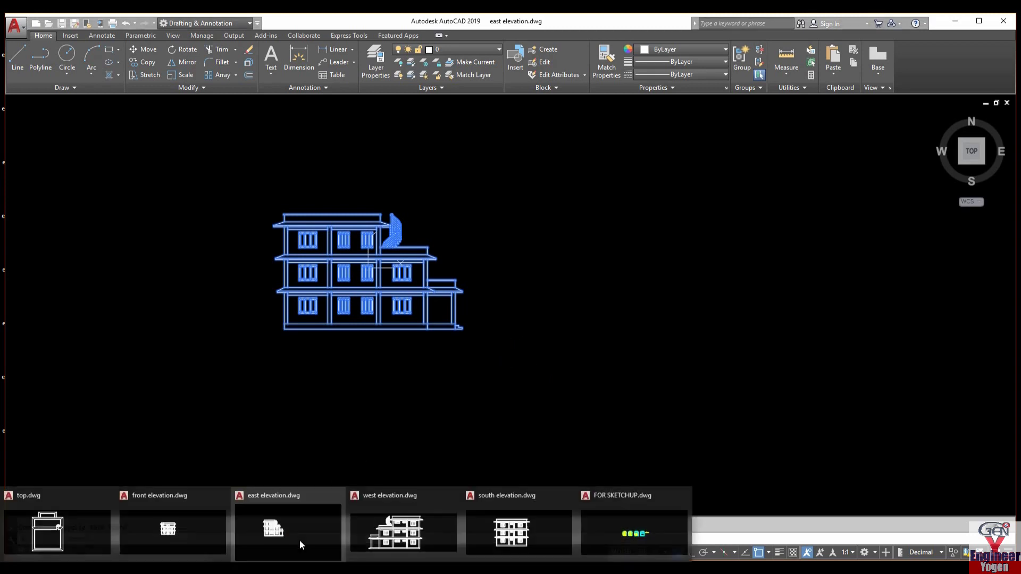
{"action": "left_click", "coordinate": [187, 515]}
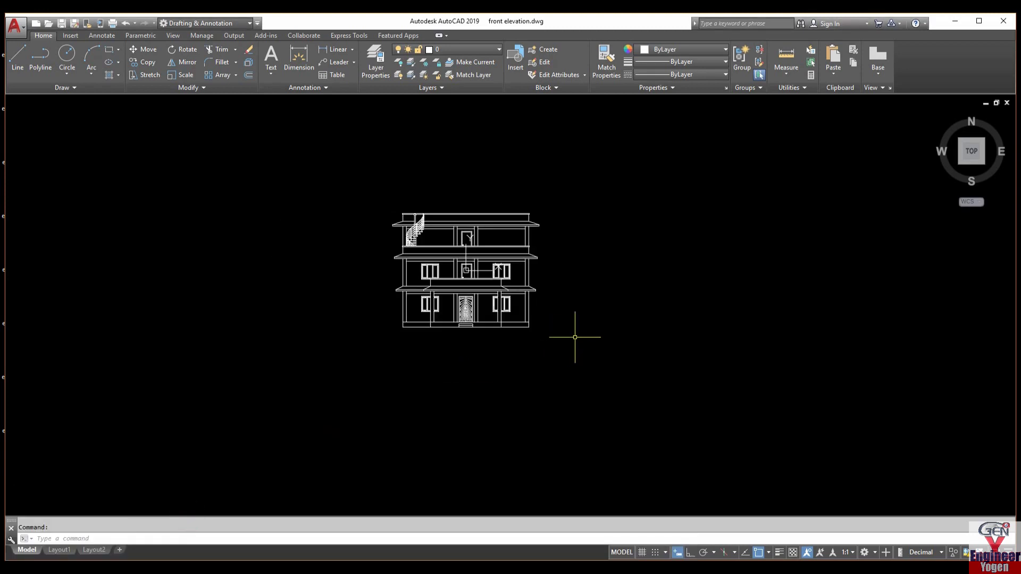
{"action": "key", "text": "ctrl+v"}
{"action": "left_click", "coordinate": [637, 317]}
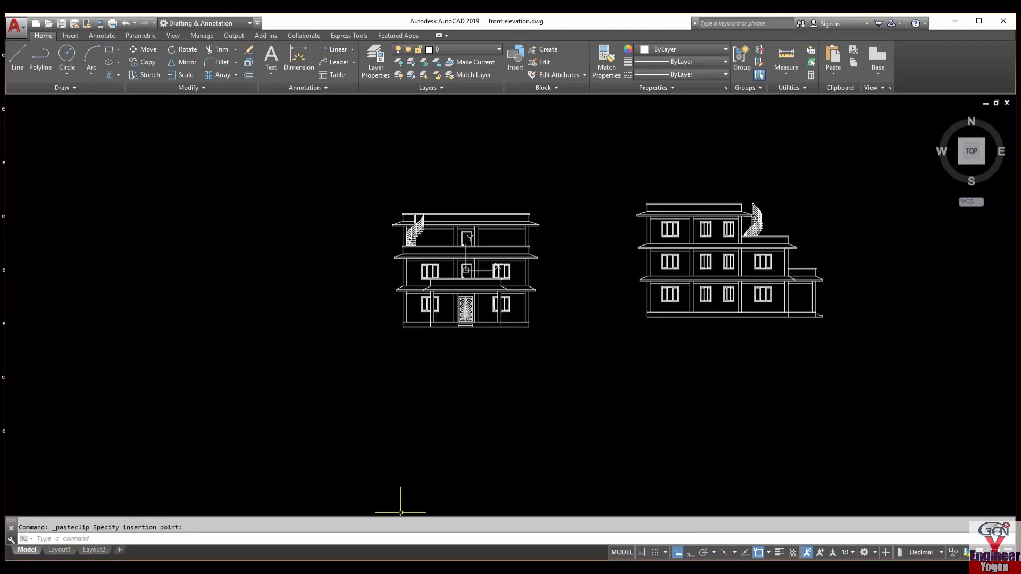
- Copy the west elevation into front elevation.dwg, right of the others
{"action": "left_click", "coordinate": [399, 535]}
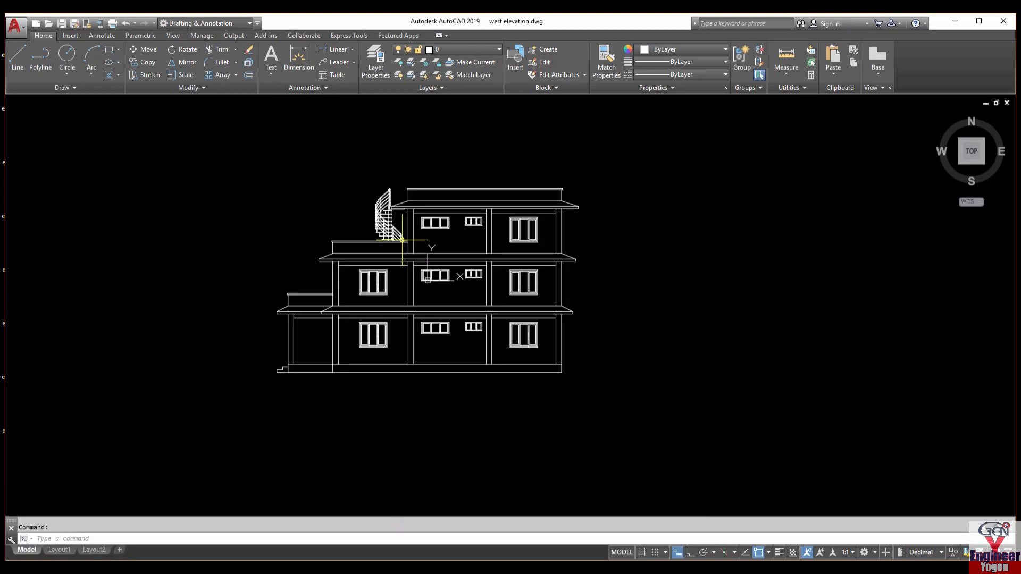
{"action": "left_click_drag", "start_coordinate": [214, 160], "coordinate": [608, 376]}
{"action": "left_click", "coordinate": [184, 141]}
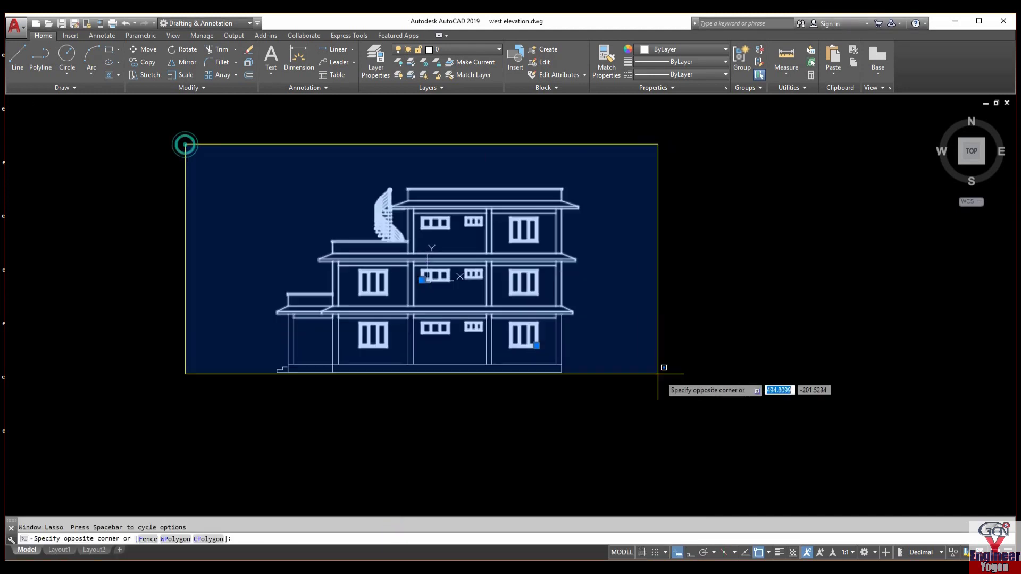
{"action": "left_click", "coordinate": [659, 402]}
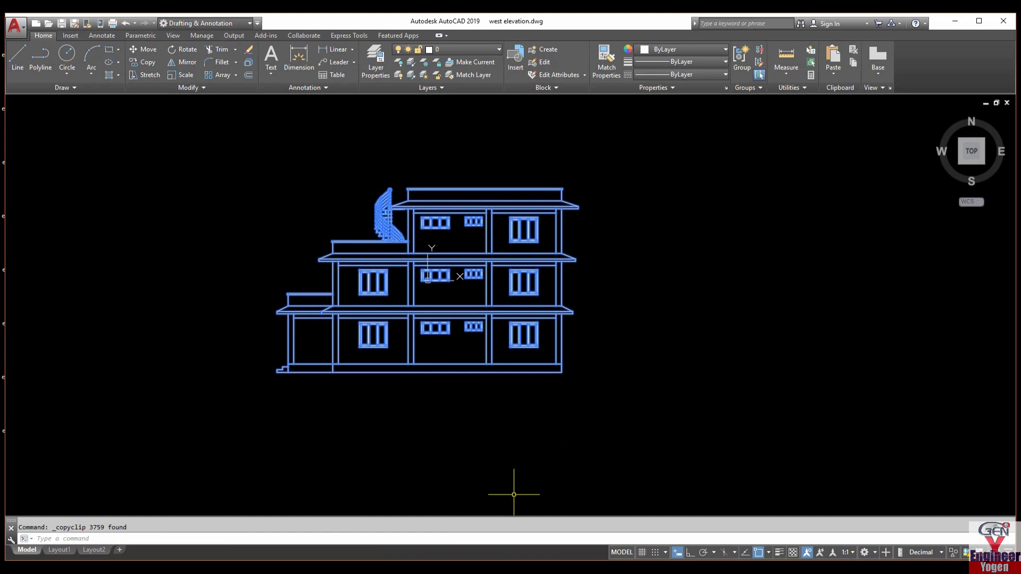
{"action": "left_click", "coordinate": [206, 513]}
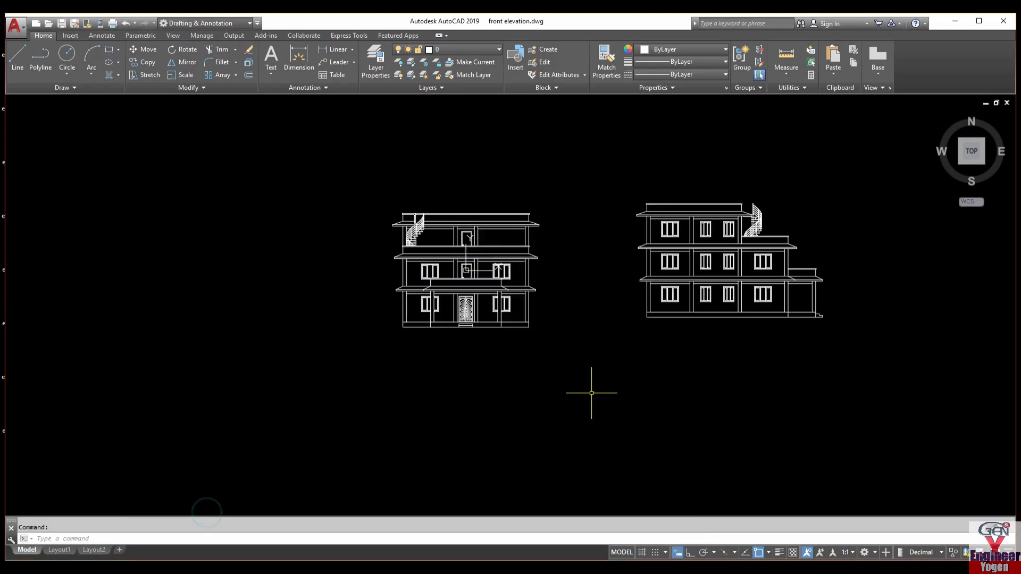
{"action": "scroll", "coordinate": [503, 377], "scroll_direction": "down", "scroll_amount": 6}
{"action": "scroll", "coordinate": [552, 353], "scroll_direction": "up", "scroll_amount": 4}
{"action": "key", "text": "ctrl+v"}
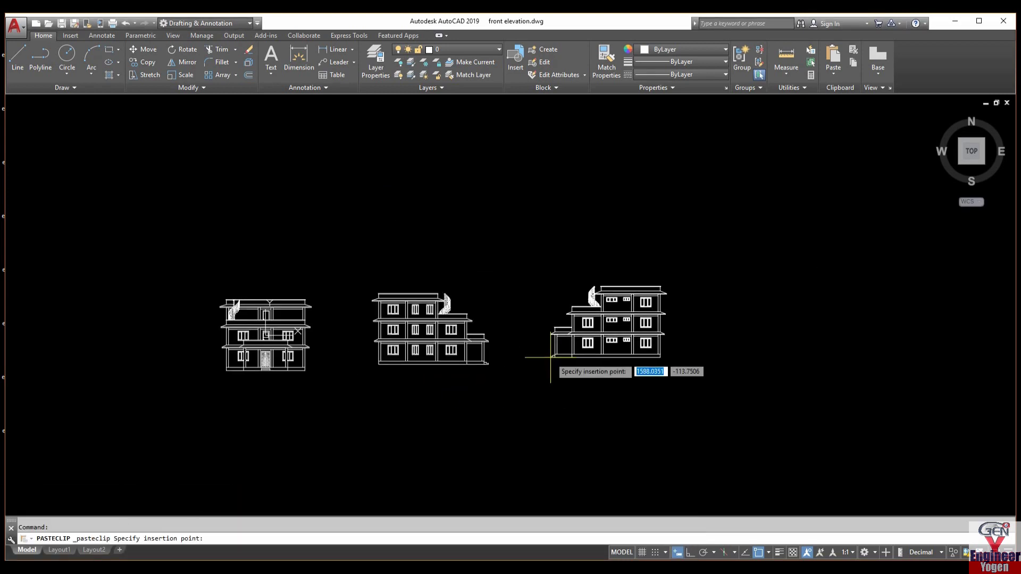
{"action": "left_click", "coordinate": [546, 366]}
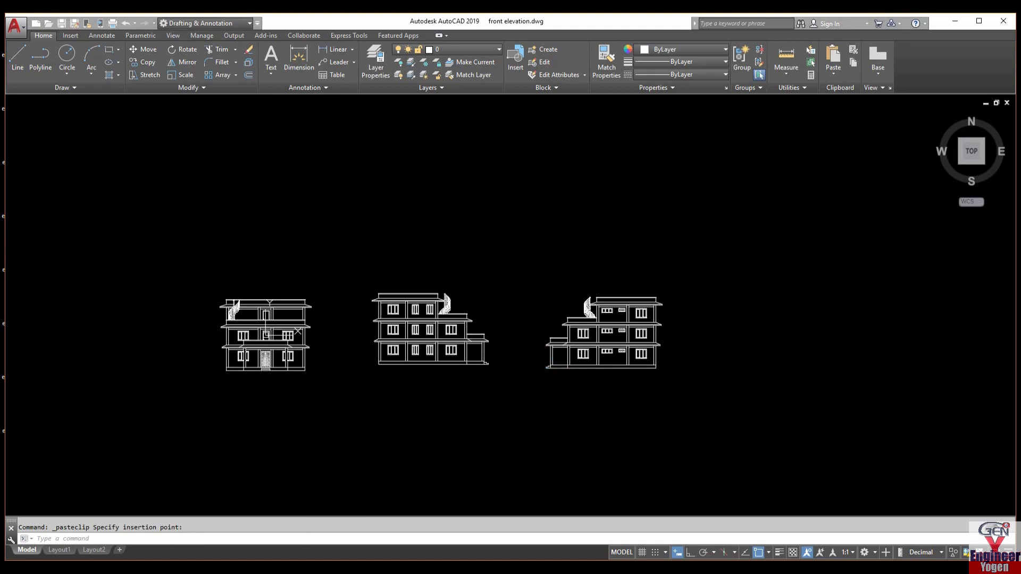
- Copy the south elevation into front elevation.dwg and zoom to it
{"action": "left_click", "coordinate": [523, 526]}
{"action": "scroll", "coordinate": [519, 324], "scroll_direction": "down", "scroll_amount": 2}
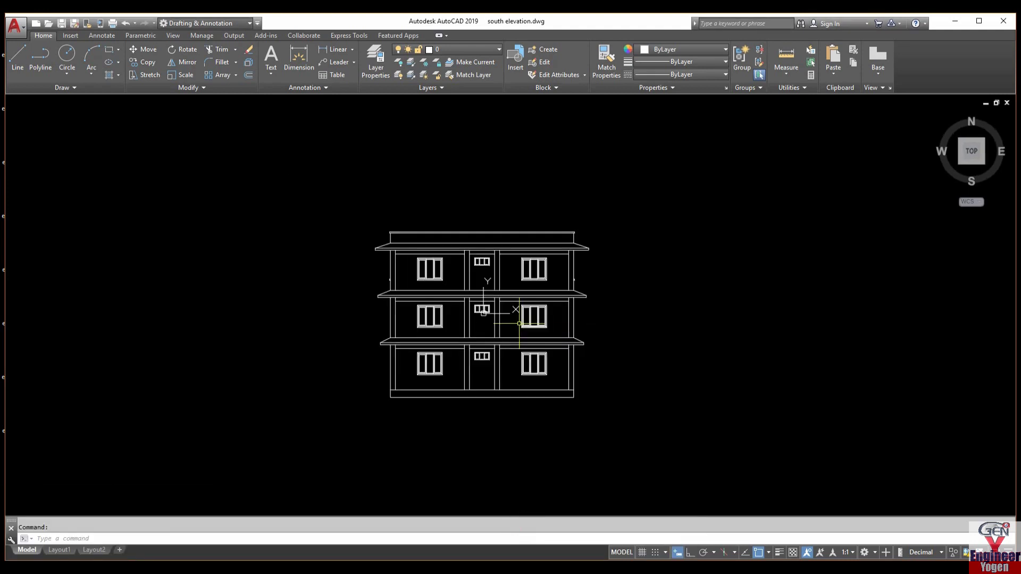
{"action": "mouse_move", "coordinate": [336, 194]}
{"action": "left_mouse_down"}
{"action": "mouse_move", "coordinate": [588, 411]}
{"action": "mouse_move", "coordinate": [417, 273]}
{"action": "left_mouse_up"}
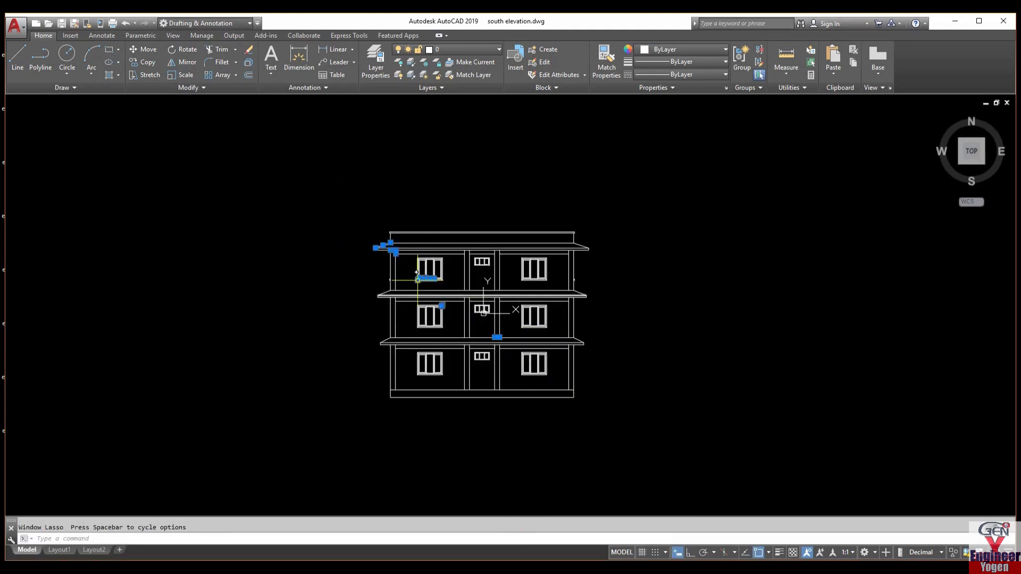
{"action": "left_click", "coordinate": [342, 212]}
{"action": "left_click", "coordinate": [619, 425]}
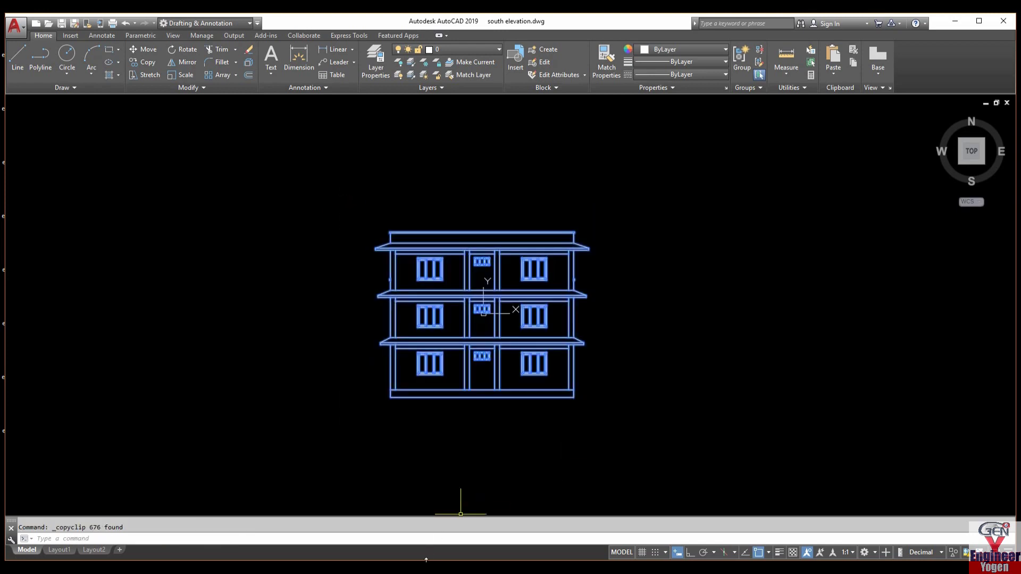
{"action": "left_click", "coordinate": [215, 523]}
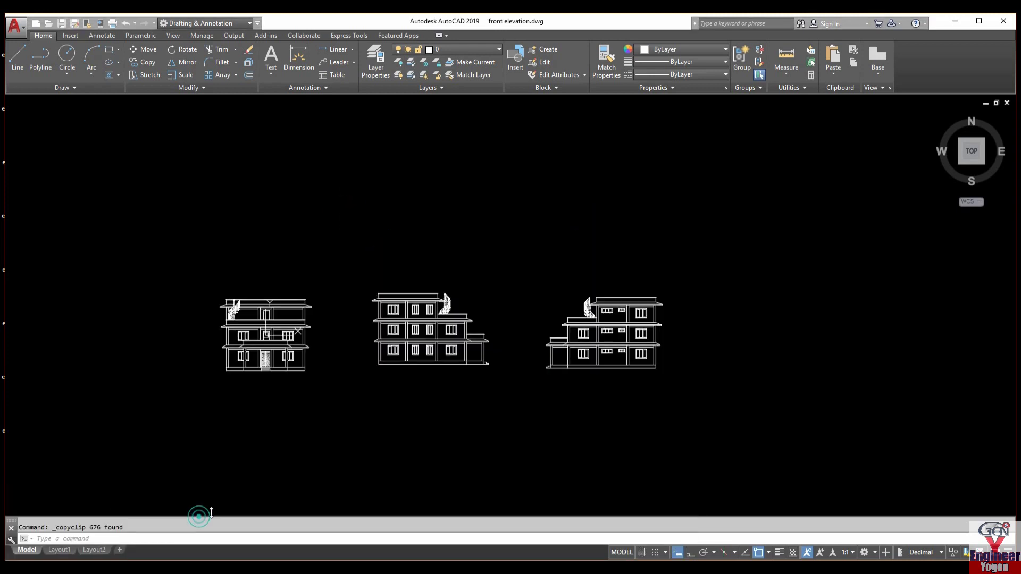
{"action": "key", "text": "ctrl+v"}
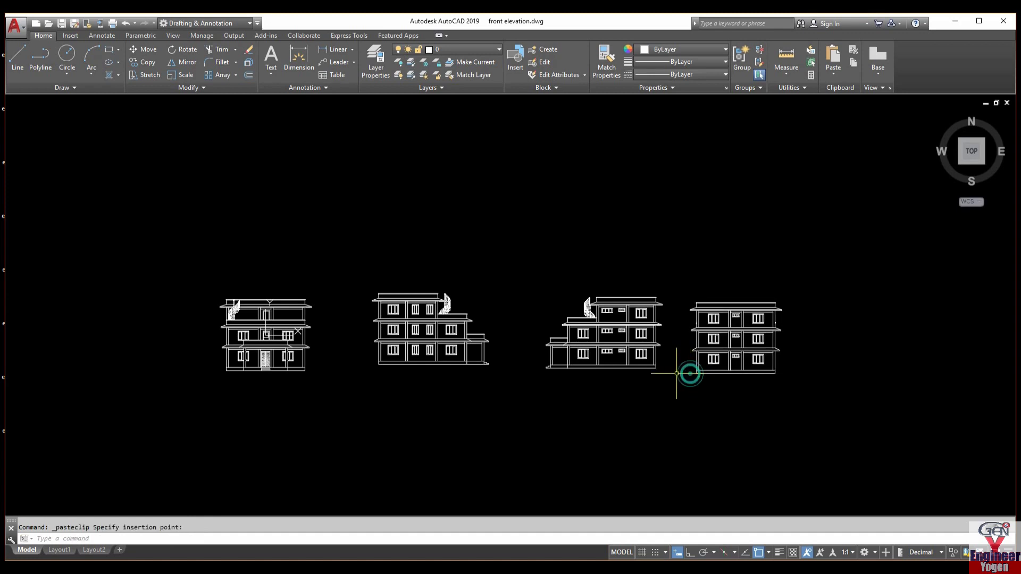
{"action": "scroll", "coordinate": [240, 333], "scroll_direction": "up", "scroll_amount": 4}
{"action": "middle_click_drag", "start_coordinate": [613, 357], "coordinate": [531, 349]}
- Erase the stray ground-floor lines and leftover column lines below the slab
{"action": "scroll", "coordinate": [531, 349], "scroll_direction": "up", "scroll_amount": 4}
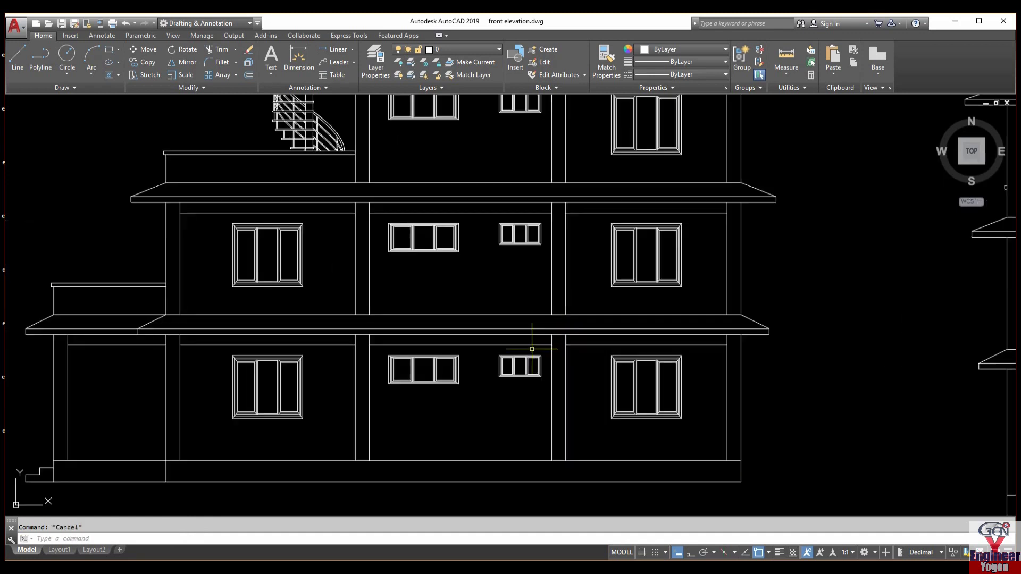
{"action": "left_click", "coordinate": [581, 358]}
{"action": "left_click", "coordinate": [549, 345]}
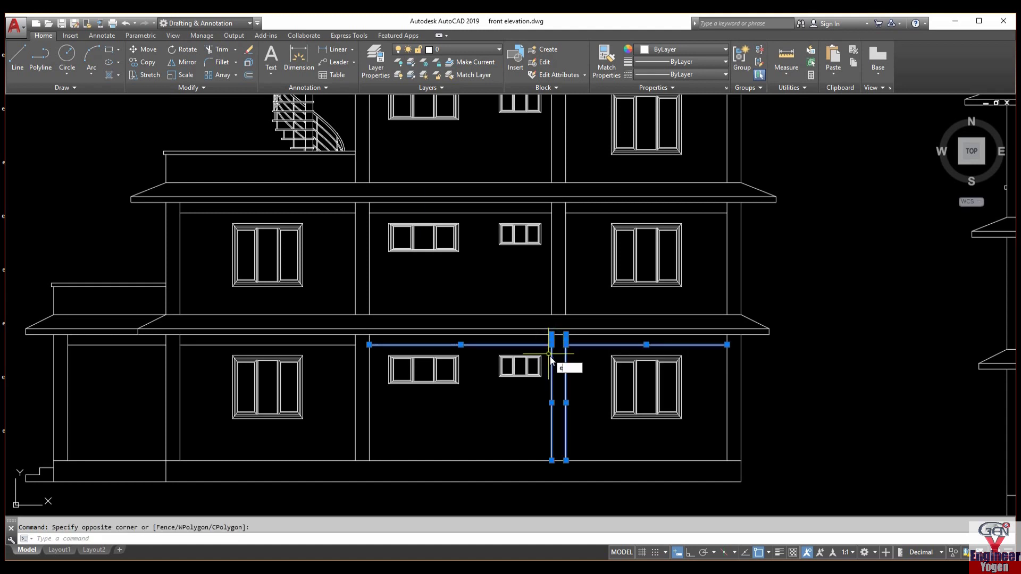
{"action": "type", "text": "e"}
{"action": "key", "text": "Return"}
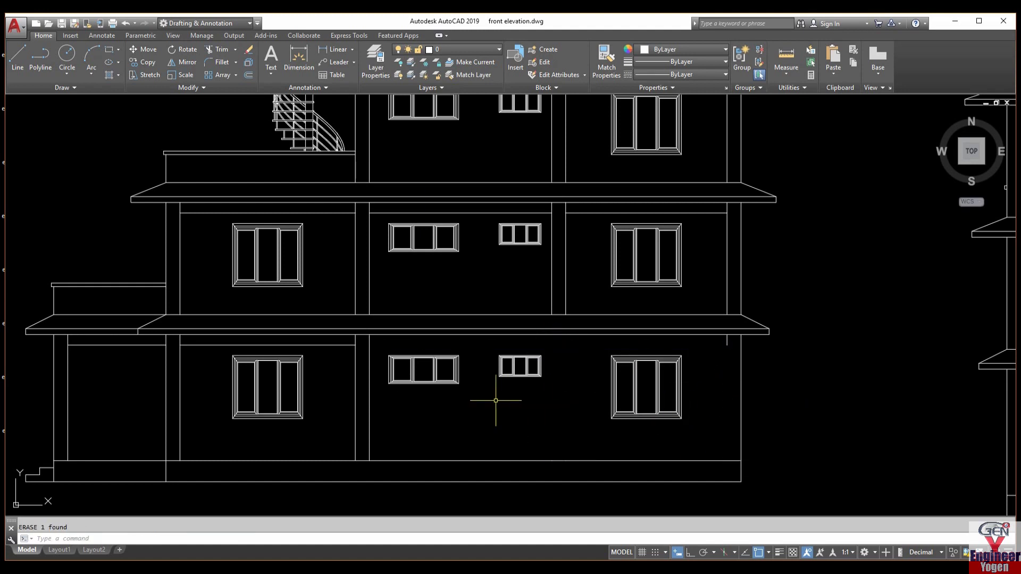
{"action": "middle_click_drag", "start_coordinate": [496, 401], "coordinate": [733, 368]}
{"action": "left_click", "coordinate": [599, 376]}
{"action": "type", "text": "e"}
{"action": "key", "text": "Return"}
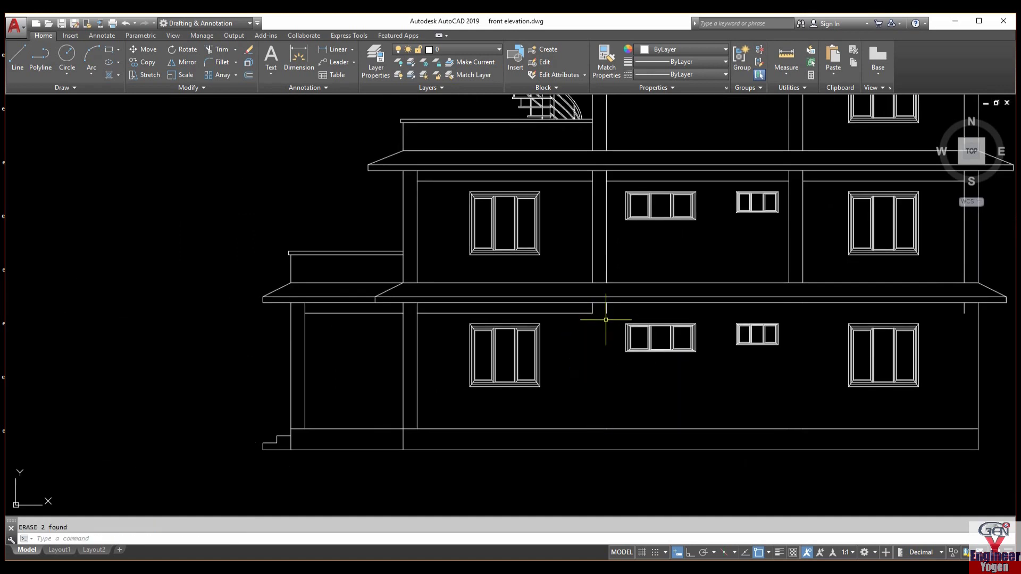
- Erase the short and vertical stray lines beneath the slab
{"action": "left_click", "coordinate": [590, 314]}
{"action": "left_click", "coordinate": [583, 306]}
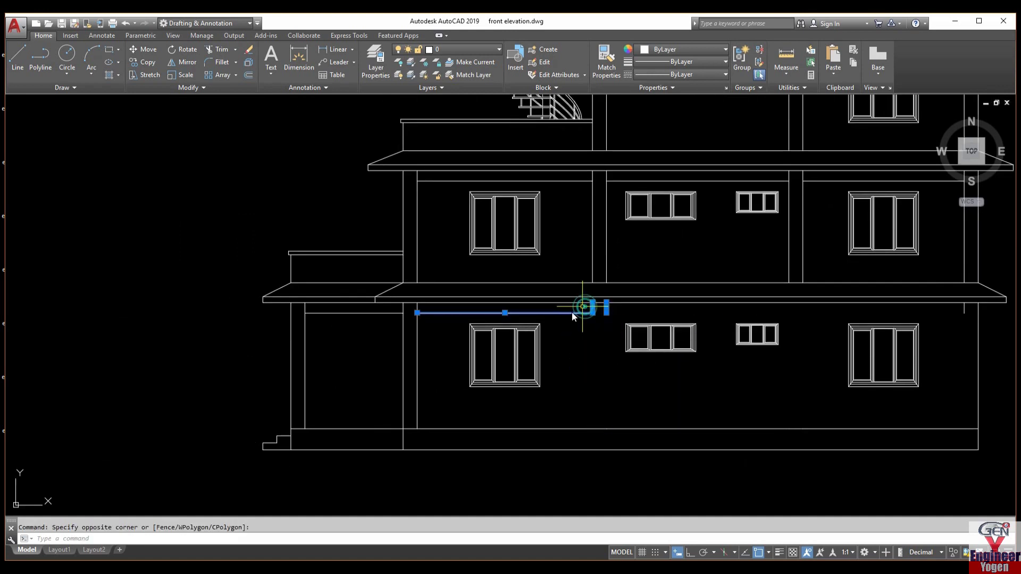
{"action": "left_click", "coordinate": [432, 362]}
{"action": "left_click", "coordinate": [411, 366]}
{"action": "type", "text": "e"}
{"action": "key", "text": "Return"}
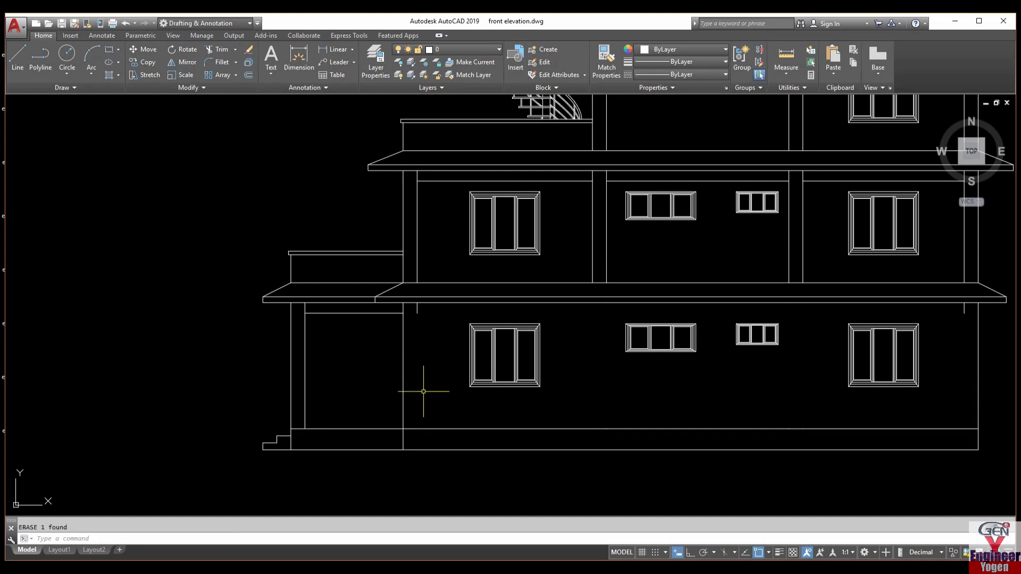
{"action": "left_click", "coordinate": [432, 317]}
{"action": "left_click", "coordinate": [417, 308]}
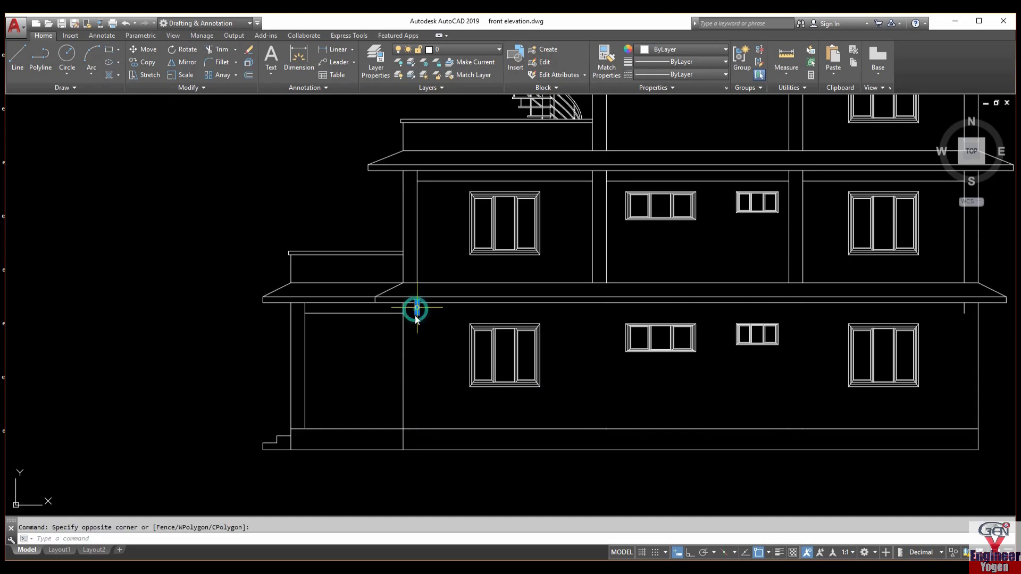
{"action": "left_click", "coordinate": [433, 250]}
{"action": "left_click", "coordinate": [413, 175]}
{"action": "type", "text": "e"}
{"action": "key", "text": "Return"}
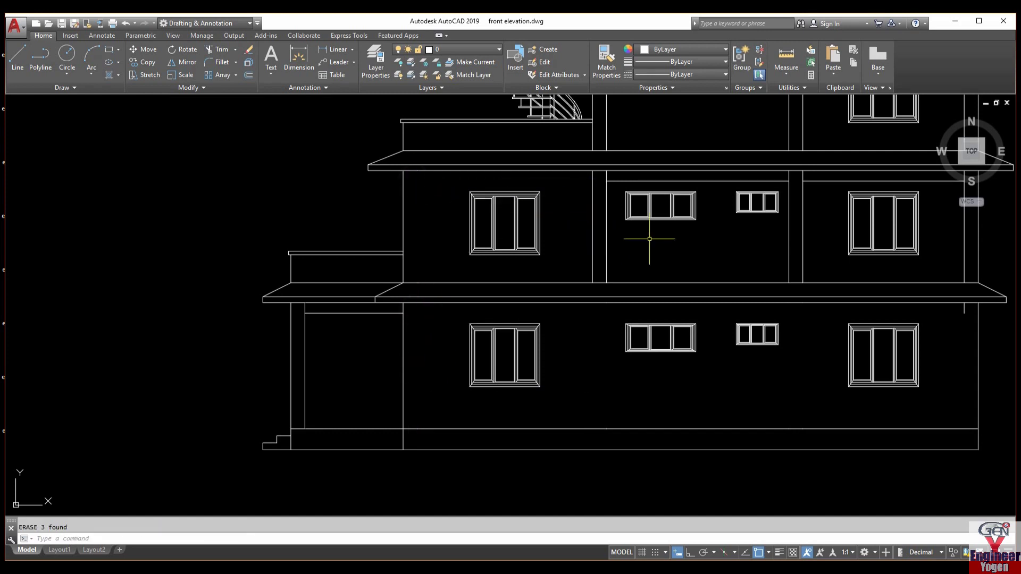
- Erase the stray horizontal line above the windows
{"action": "middle_click_drag", "start_coordinate": [651, 207], "coordinate": [603, 242]}
{"action": "scroll", "coordinate": [529, 235], "scroll_direction": "up", "scroll_amount": 2}
{"action": "scroll", "coordinate": [526, 234], "scroll_direction": "up", "scroll_amount": 3}
{"action": "left_click", "coordinate": [519, 232]}
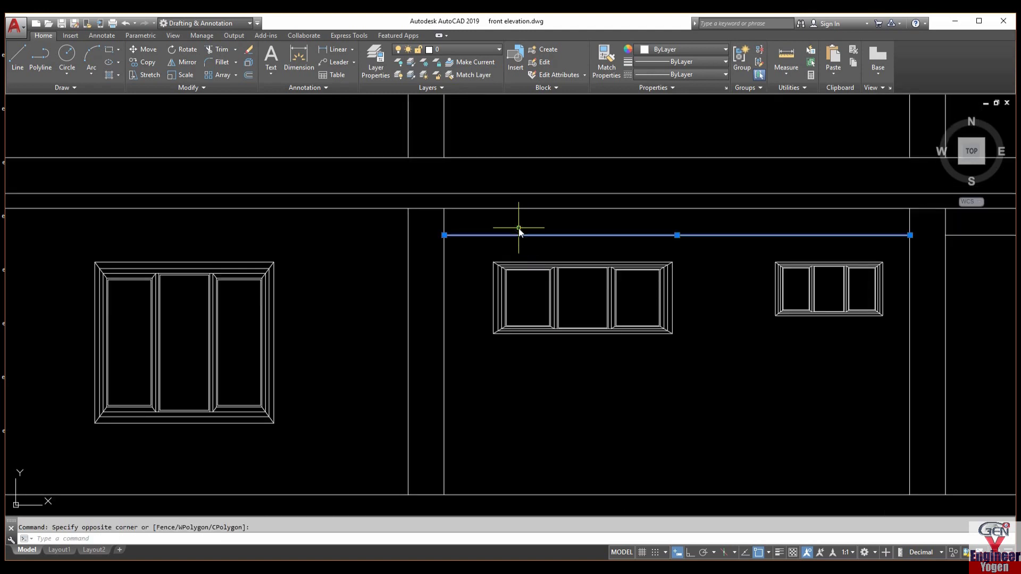
{"action": "type", "text": "e"}
{"action": "key", "text": "Return"}
{"action": "scroll", "coordinate": [387, 297], "scroll_direction": "down", "scroll_amount": 6}
{"action": "scroll", "coordinate": [387, 298], "scroll_direction": "up", "scroll_amount": 2}
{"action": "scroll", "coordinate": [547, 285], "scroll_direction": "up", "scroll_amount": 2}
{"action": "left_click", "coordinate": [529, 273]}
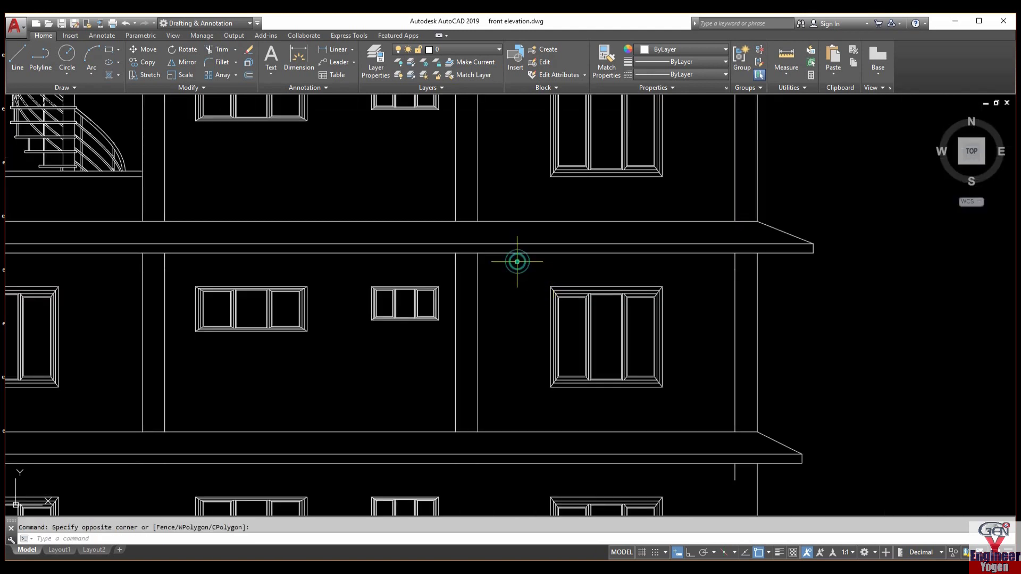
{"action": "scroll", "coordinate": [633, 300], "scroll_direction": "down", "scroll_amount": 2}
{"action": "scroll", "coordinate": [633, 300], "scroll_direction": "down", "scroll_amount": 5}
{"action": "scroll", "coordinate": [597, 234], "scroll_direction": "up", "scroll_amount": 8}
- Delete the stray lines around the large window and the stray column lines
{"action": "left_click", "coordinate": [611, 250]}
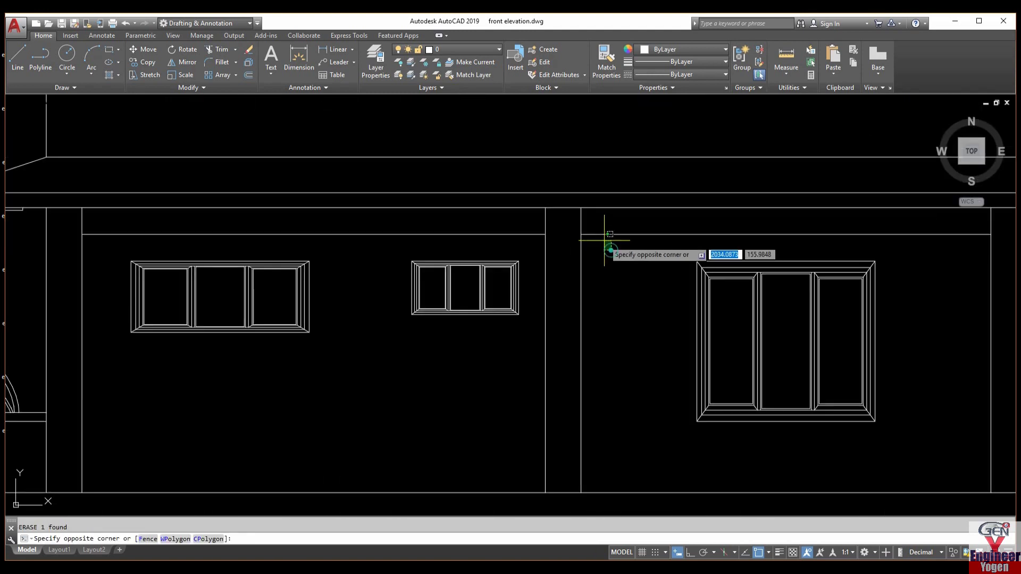
{"action": "left_click", "coordinate": [594, 225]}
{"action": "key", "text": "Return"}
{"action": "left_click", "coordinate": [596, 255]}
{"action": "left_click", "coordinate": [532, 282]}
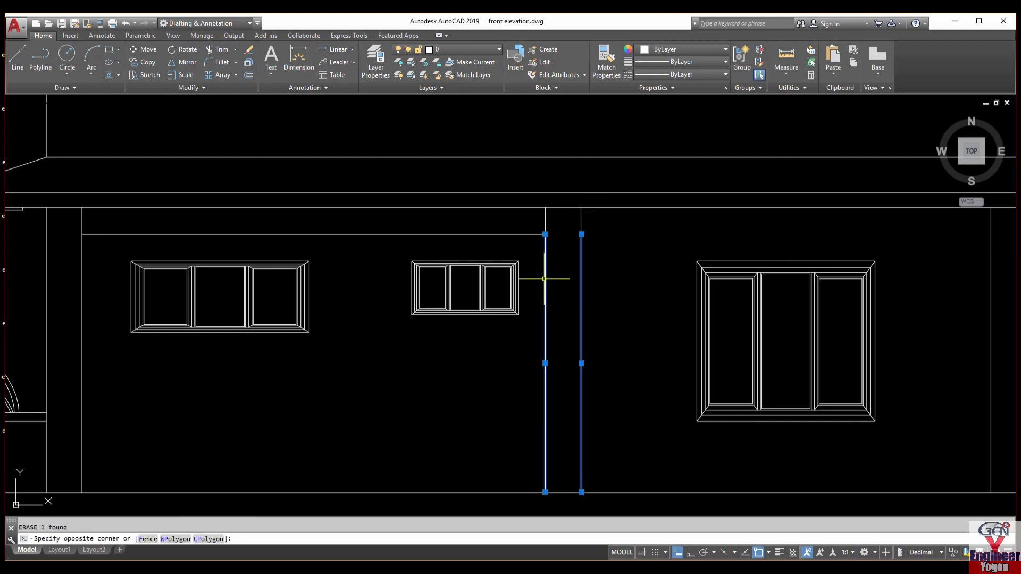
{"action": "key", "text": "Delete"}
{"action": "left_click", "coordinate": [545, 234]}
{"action": "key", "text": "Delete"}
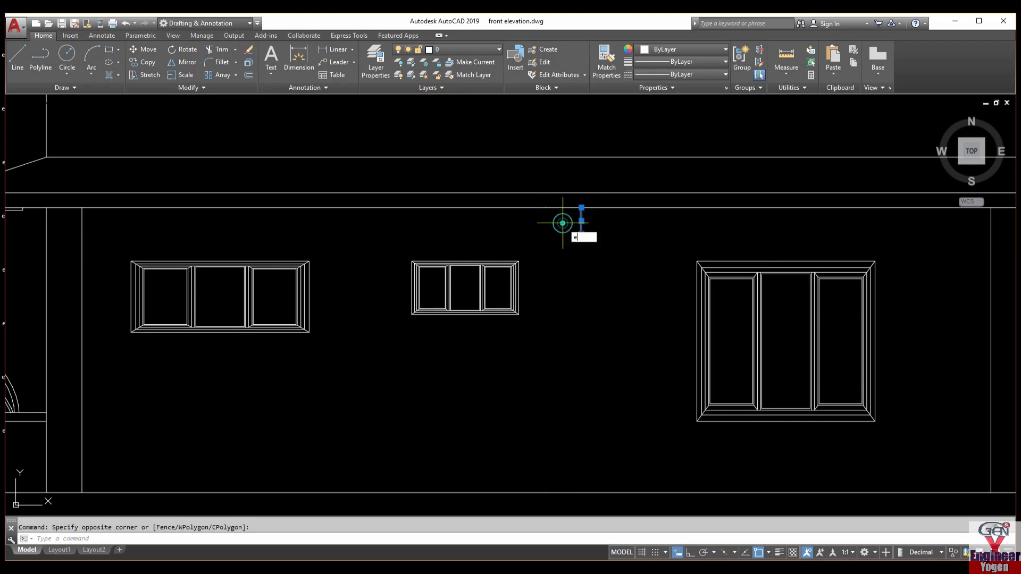
{"action": "scroll", "coordinate": [585, 287], "scroll_direction": "down", "scroll_amount": 6}
{"action": "left_click", "coordinate": [582, 372]}
{"action": "left_click", "coordinate": [547, 362]}
{"action": "key", "text": "Delete"}
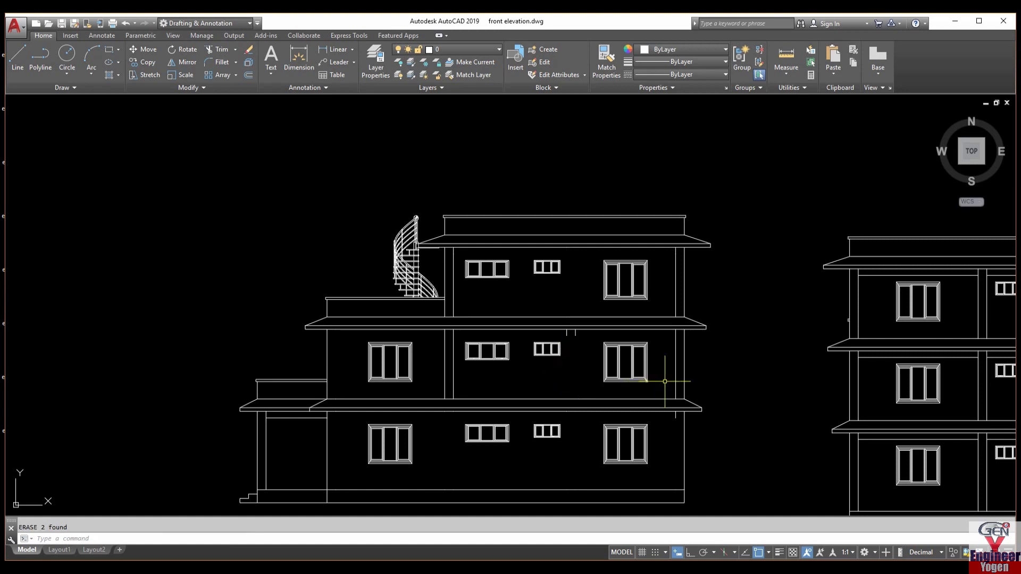
- Delete another stray vertical line and three short stubs below the slab
{"action": "scroll", "coordinate": [666, 381], "scroll_direction": "up", "scroll_amount": 2}
{"action": "left_click", "coordinate": [686, 388]}
{"action": "left_click", "coordinate": [669, 367]}
{"action": "key", "text": "Delete"}
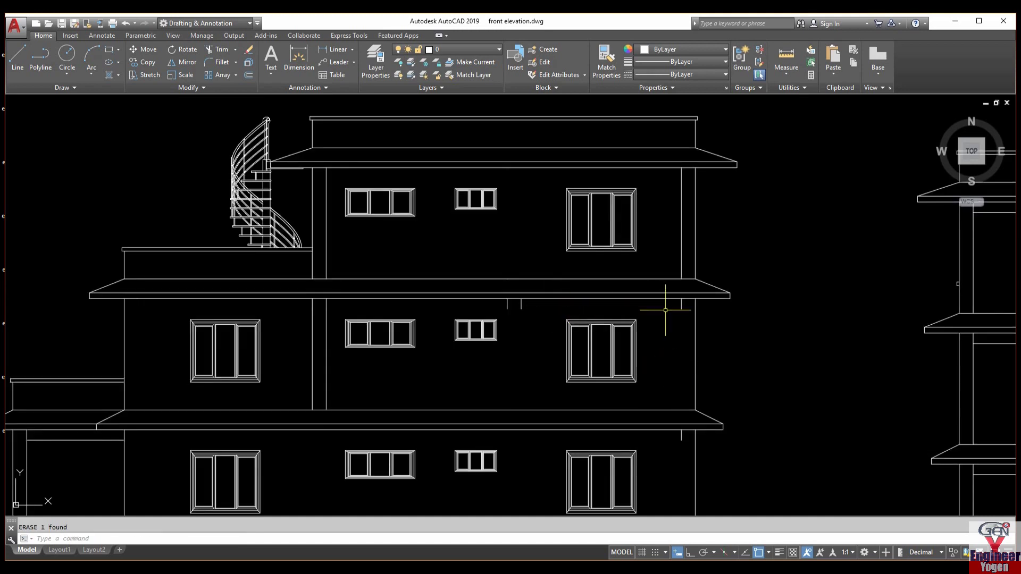
{"action": "scroll", "coordinate": [665, 310], "scroll_direction": "up", "scroll_amount": 3}
{"action": "left_click", "coordinate": [703, 313]}
{"action": "left_click", "coordinate": [250, 294]}
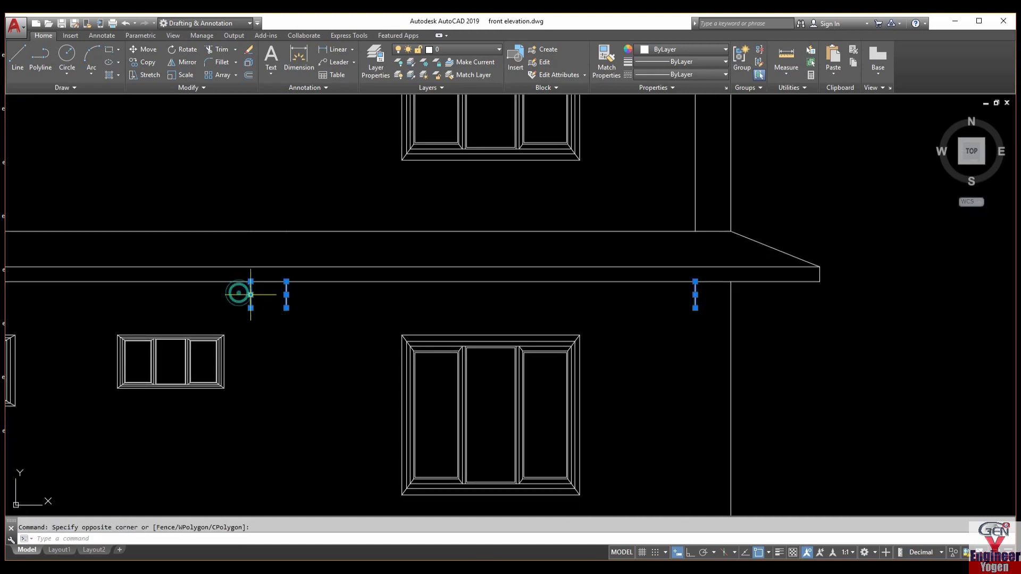
{"action": "key", "text": "Delete"}
{"action": "scroll", "coordinate": [250, 294], "scroll_direction": "down", "scroll_amount": 3}
{"action": "scroll", "coordinate": [588, 229], "scroll_direction": "up", "scroll_amount": 3}
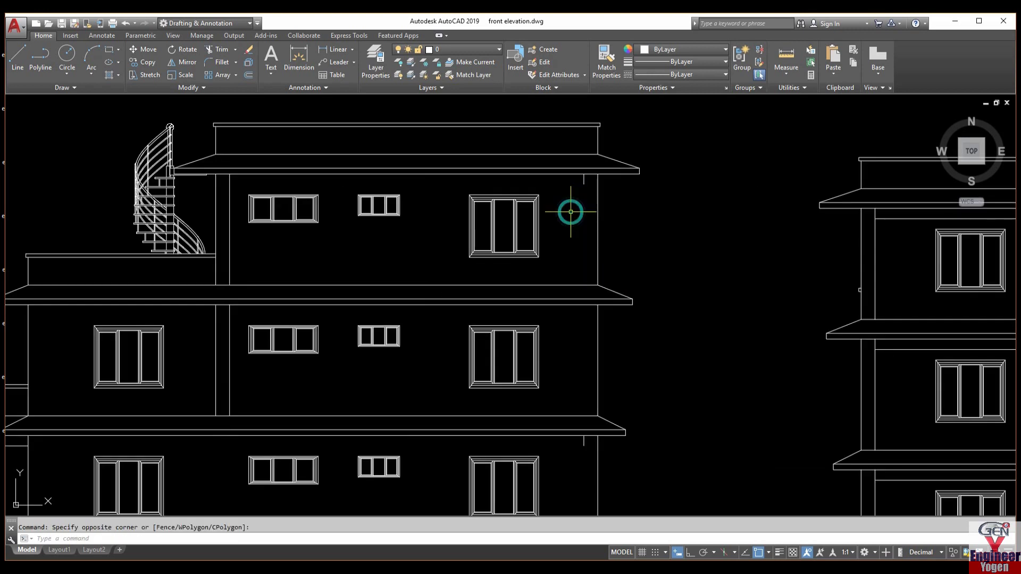
{"action": "scroll", "coordinate": [580, 198], "scroll_direction": "up", "scroll_amount": 3}
{"action": "left_click", "coordinate": [576, 165]}
{"action": "scroll", "coordinate": [597, 213], "scroll_direction": "down", "scroll_amount": 5}
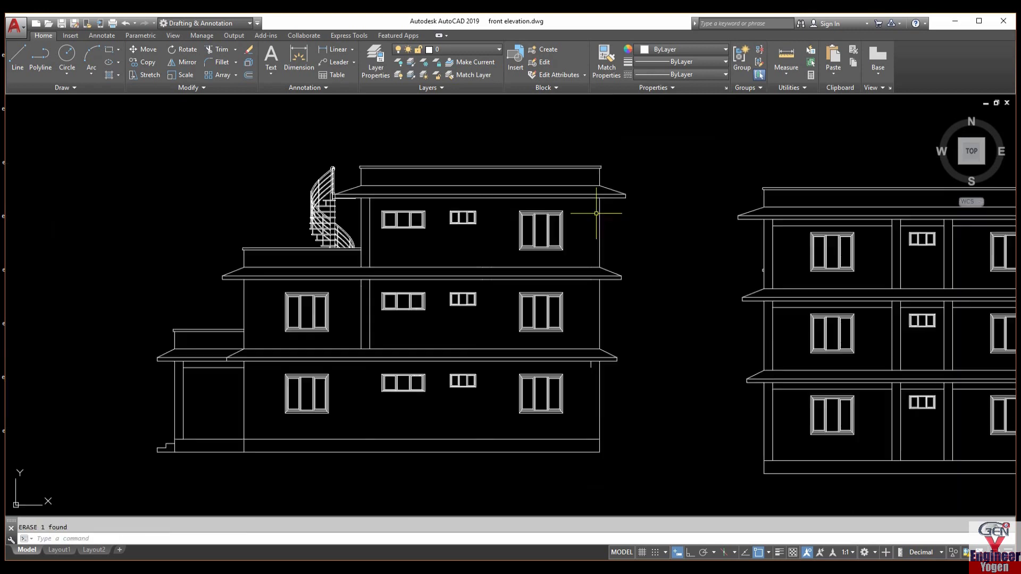
{"action": "scroll", "coordinate": [571, 383], "scroll_direction": "up", "scroll_amount": 3}
{"action": "scroll", "coordinate": [597, 358], "scroll_direction": "up", "scroll_amount": 3}
- Delete the stray line by the ledge and four leftover vertical lines
{"action": "left_click", "coordinate": [585, 351]}
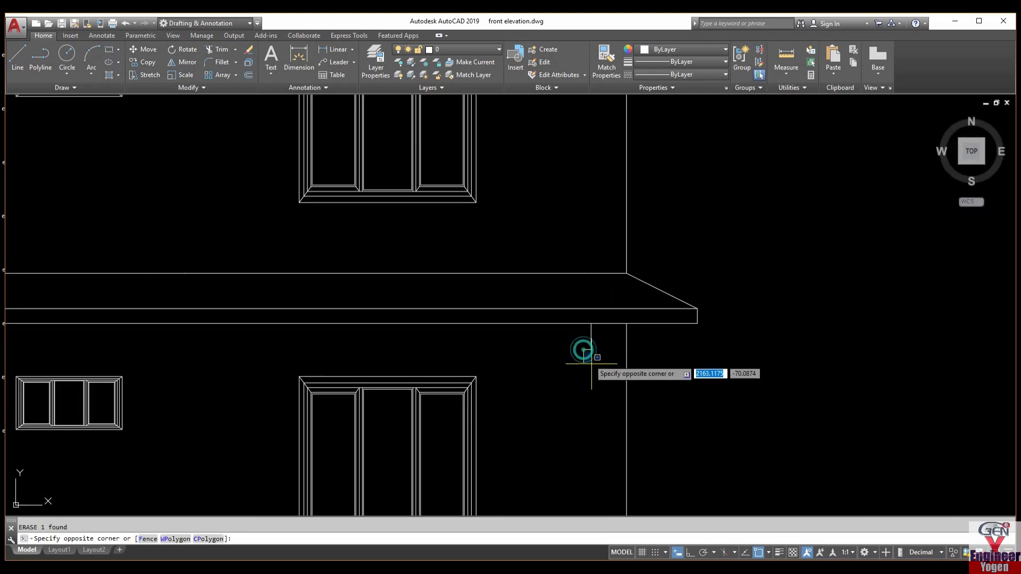
{"action": "left_click", "coordinate": [588, 342]}
{"action": "key", "text": "Delete"}
{"action": "scroll", "coordinate": [633, 345], "scroll_direction": "down", "scroll_amount": 3}
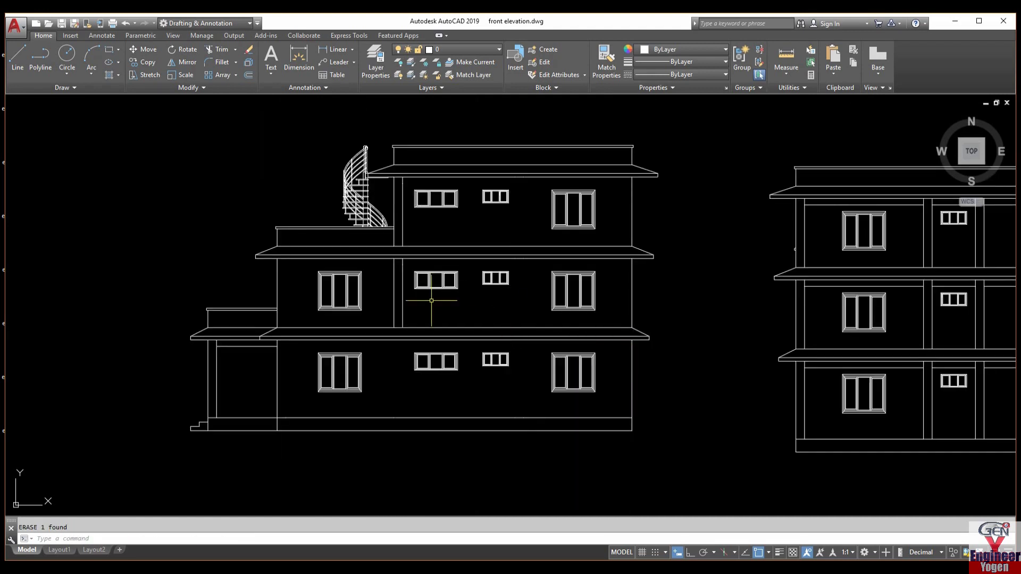
{"action": "scroll", "coordinate": [431, 300], "scroll_direction": "up", "scroll_amount": 3}
{"action": "left_click", "coordinate": [388, 337]}
{"action": "left_click", "coordinate": [261, 218]}
{"action": "key", "text": "Delete"}
{"action": "scroll", "coordinate": [372, 210], "scroll_direction": "up", "scroll_amount": 3}
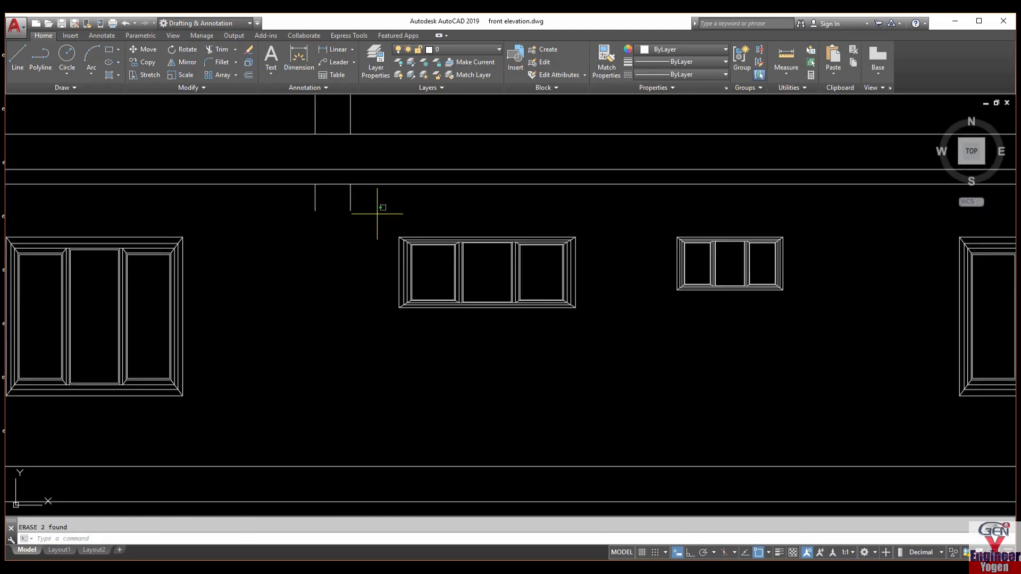
{"action": "left_click", "coordinate": [377, 213]}
{"action": "left_click", "coordinate": [296, 198]}
{"action": "key", "text": "Delete"}
- Delete the vertical line beside the spiral stair and inspect the stair base
{"action": "scroll", "coordinate": [298, 202], "scroll_direction": "down", "scroll_amount": 3}
{"action": "scroll", "coordinate": [391, 305], "scroll_direction": "up", "scroll_amount": 2}
{"action": "scroll", "coordinate": [452, 314], "scroll_direction": "up", "scroll_amount": 2}
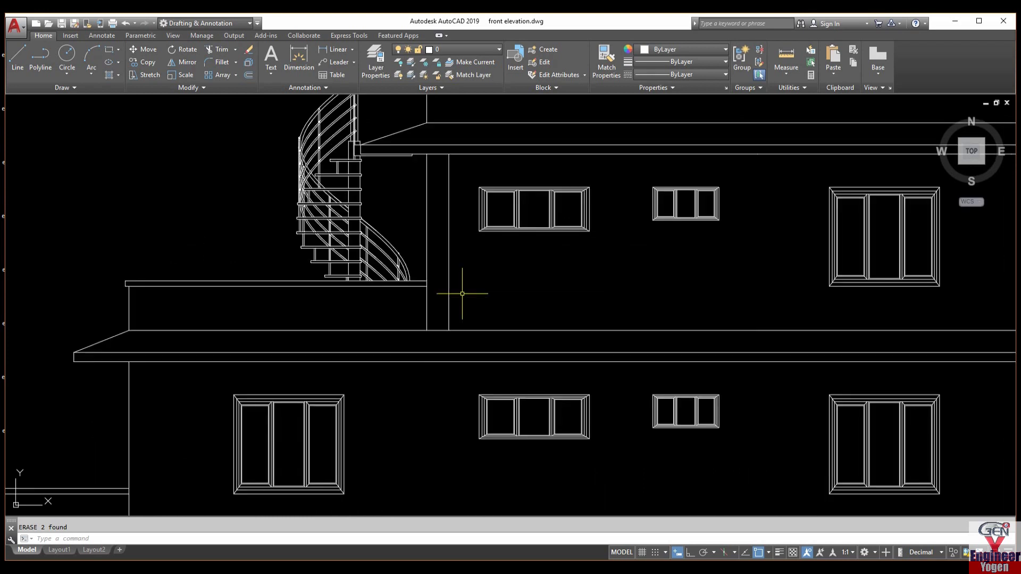
{"action": "left_click", "coordinate": [462, 292]}
{"action": "left_click", "coordinate": [440, 280]}
{"action": "key", "text": "Delete"}
{"action": "scroll", "coordinate": [495, 322], "scroll_direction": "down", "scroll_amount": 3}
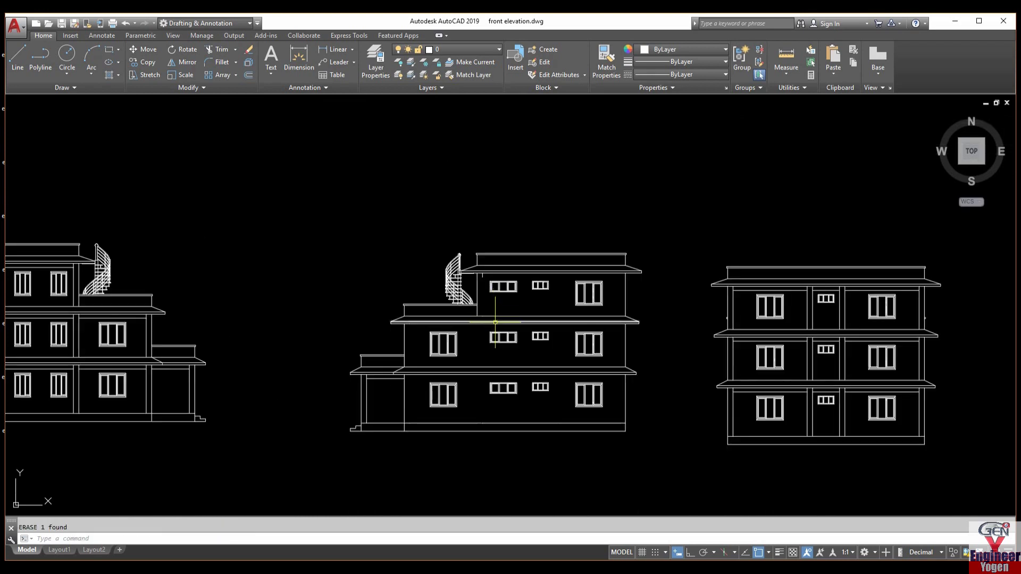
{"action": "scroll", "coordinate": [494, 321], "scroll_direction": "up", "scroll_amount": 2}
{"action": "scroll", "coordinate": [489, 297], "scroll_direction": "up", "scroll_amount": 2}
{"action": "middle_click_drag", "start_coordinate": [486, 269], "coordinate": [487, 302]}
{"action": "scroll", "coordinate": [480, 297], "scroll_direction": "up", "scroll_amount": 1}
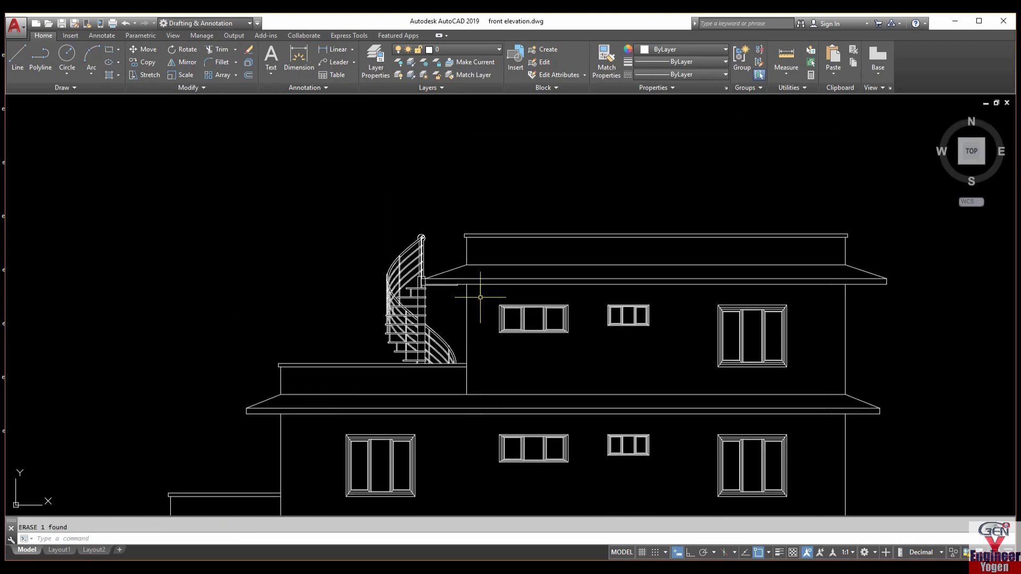
{"action": "scroll", "coordinate": [480, 298], "scroll_direction": "up", "scroll_amount": 2}
{"action": "left_click", "coordinate": [467, 271]}
{"action": "key", "text": "Escape"}
{"action": "scroll", "coordinate": [467, 292], "scroll_direction": "down", "scroll_amount": 3}
{"action": "scroll", "coordinate": [468, 378], "scroll_direction": "up", "scroll_amount": 4}
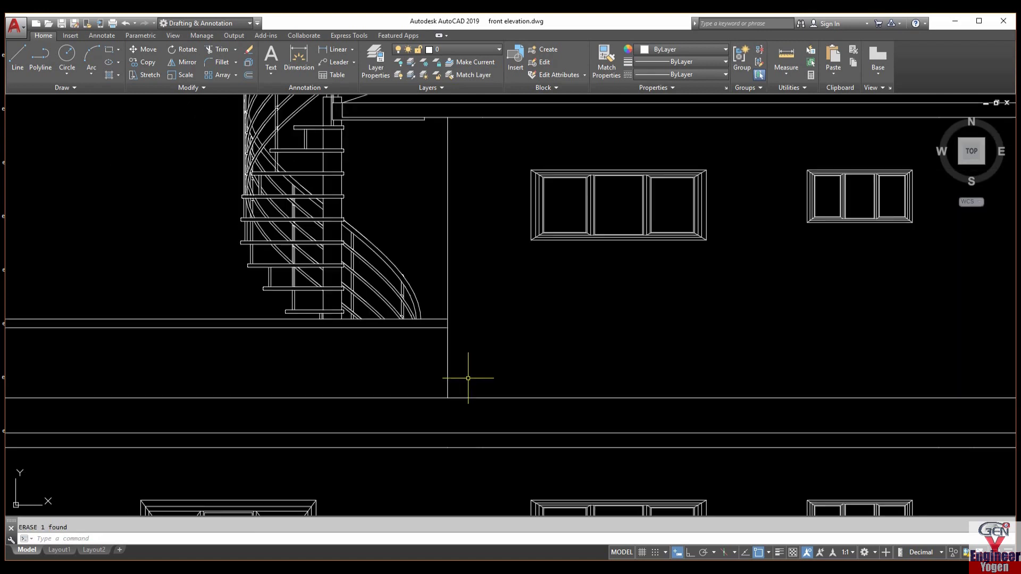
{"action": "scroll", "coordinate": [468, 378], "scroll_direction": "up", "scroll_amount": 2}
{"action": "key", "text": "Return"}
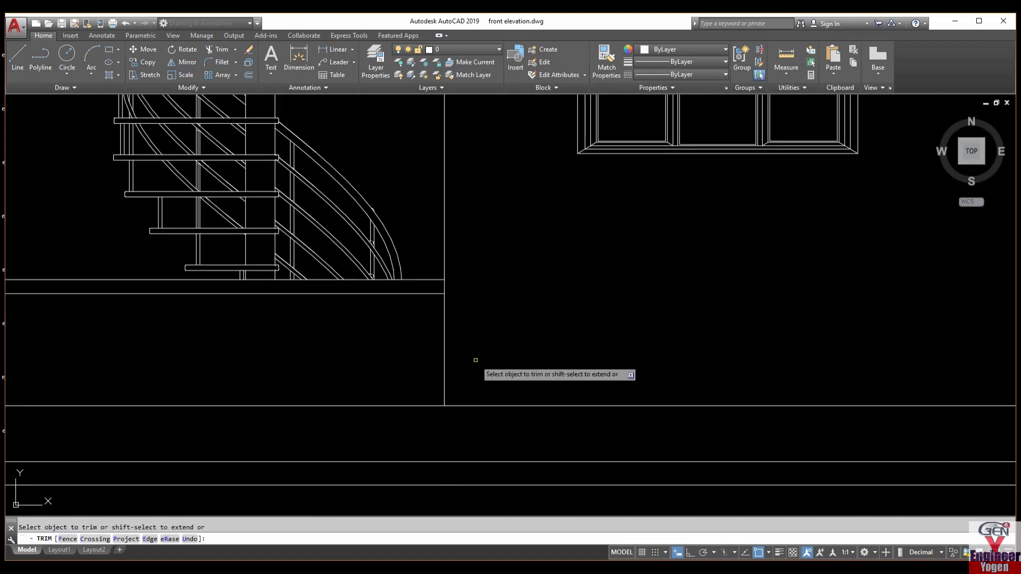
{"action": "key", "text": "Escape"}
{"action": "type", "text": "ex"}
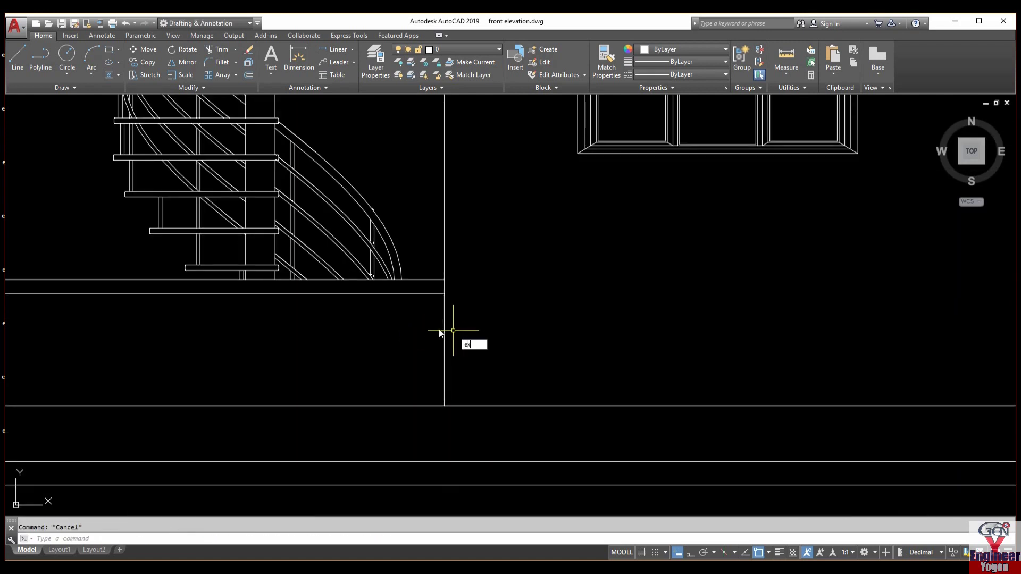
{"action": "key", "text": "Return"}
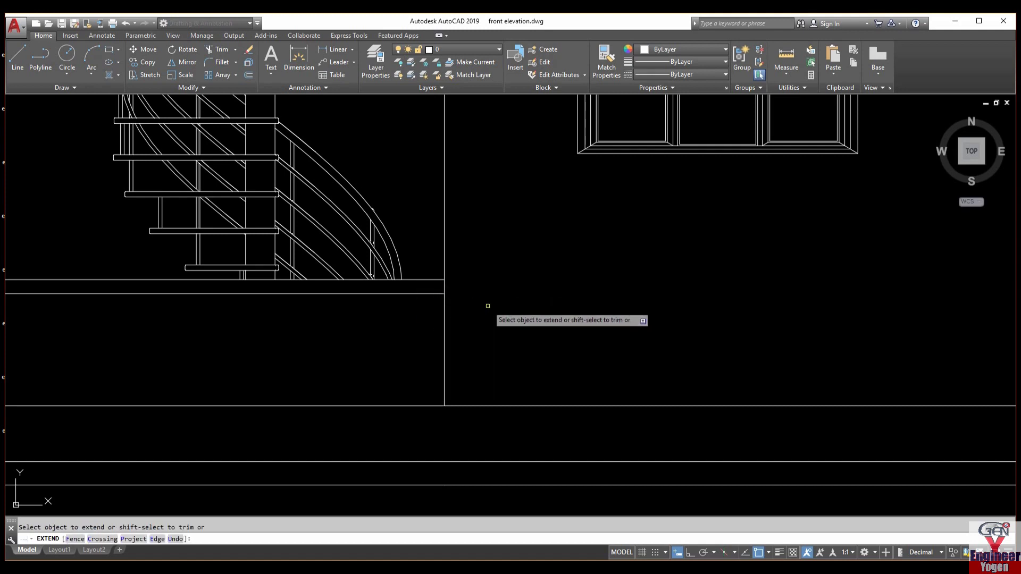
{"action": "key", "text": "Escape"}
{"action": "left_click", "coordinate": [447, 341]}
{"action": "left_click", "coordinate": [445, 388]}
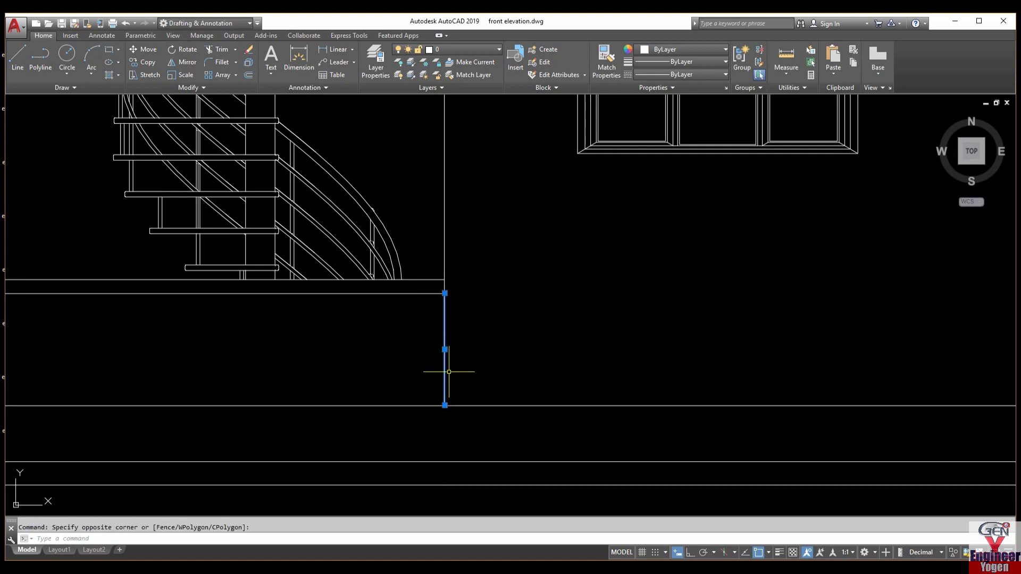
{"action": "scroll", "coordinate": [481, 314], "scroll_direction": "down", "scroll_amount": 5}
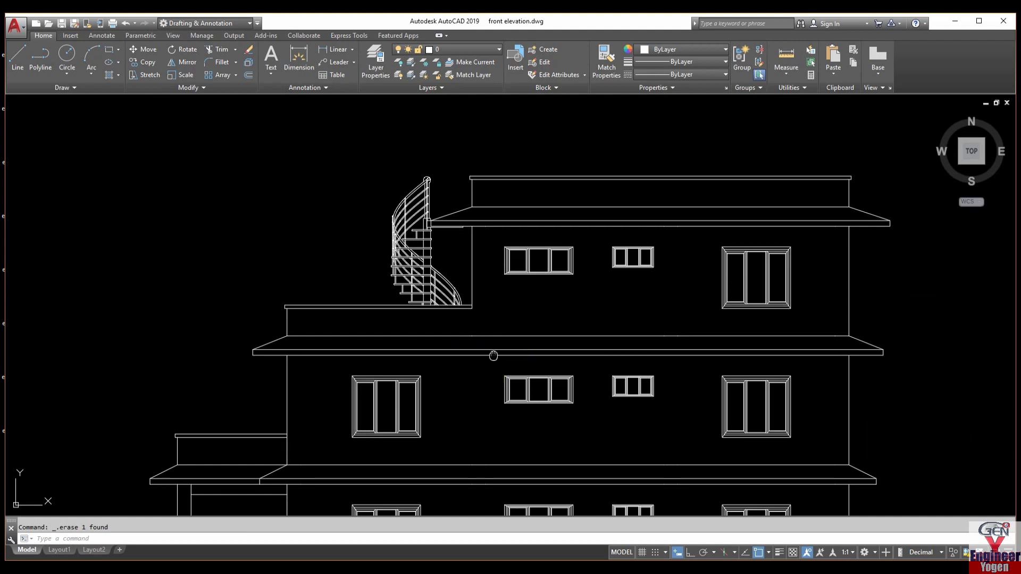
{"action": "middle_click_drag", "start_coordinate": [493, 356], "coordinate": [449, 343]}
{"action": "scroll", "coordinate": [636, 244], "scroll_direction": "down", "scroll_amount": 4}
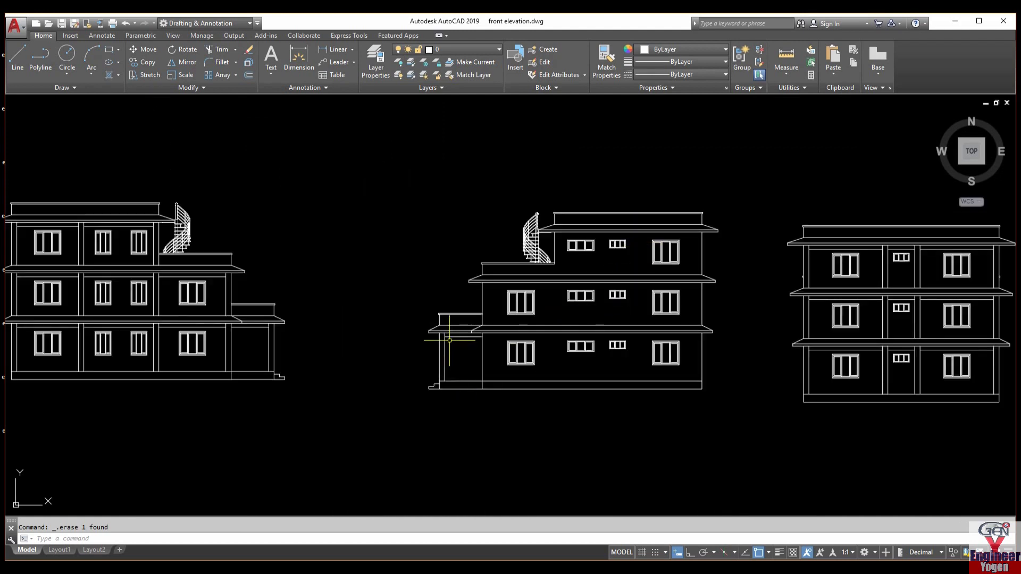
{"action": "scroll", "coordinate": [450, 341], "scroll_direction": "up", "scroll_amount": 4}
{"action": "middle_click_drag", "start_coordinate": [605, 327], "coordinate": [409, 308]}
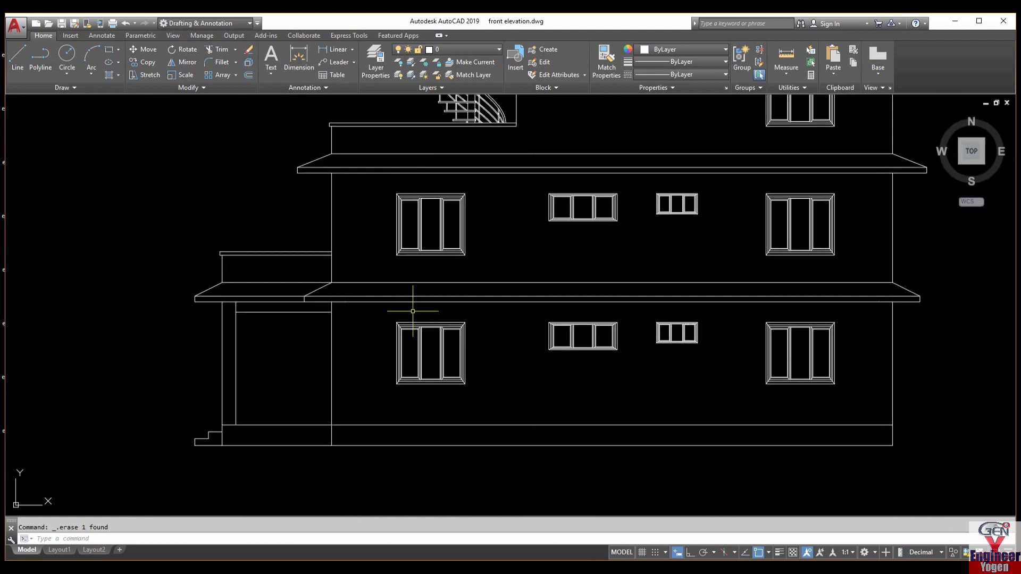
{"action": "scroll", "coordinate": [412, 311], "scroll_direction": "down", "scroll_amount": 4}
{"action": "scroll", "coordinate": [558, 346], "scroll_direction": "up", "scroll_amount": 1}
{"action": "scroll", "coordinate": [553, 346], "scroll_direction": "up", "scroll_amount": 3}
{"action": "scroll", "coordinate": [690, 413], "scroll_direction": "down", "scroll_amount": 2}
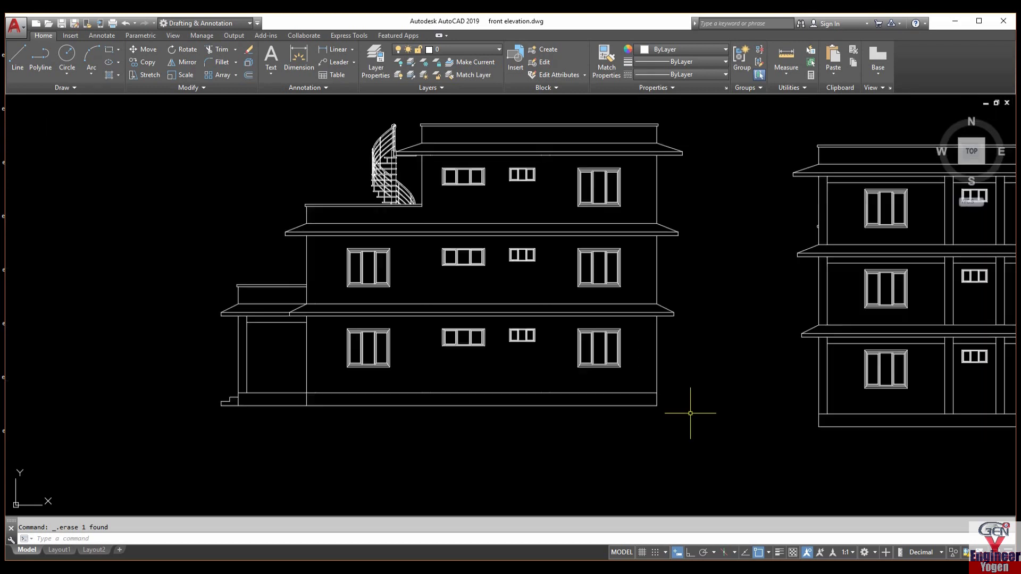
- Set the side elevation's lower-storey lines and base to Cyan
{"action": "left_click", "coordinate": [201, 379]}
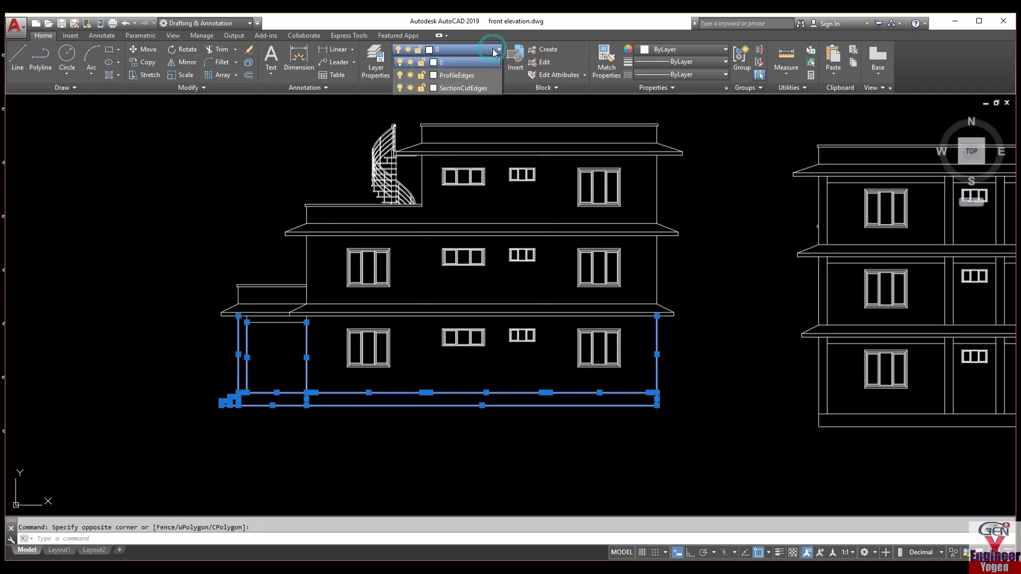
{"action": "left_click", "coordinate": [680, 49]}
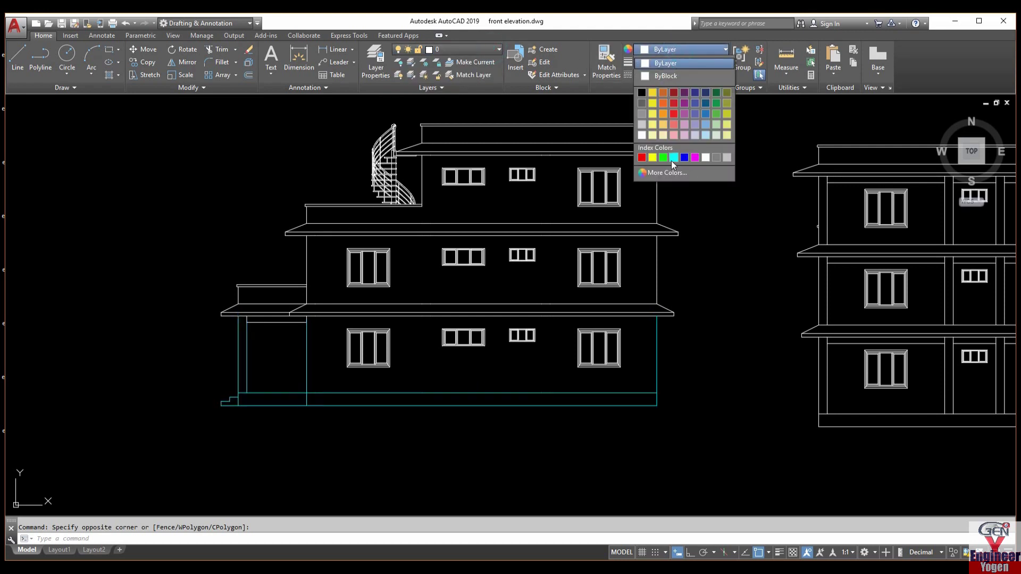
{"action": "left_click", "coordinate": [672, 157]}
{"action": "key", "text": "Escape"}
{"action": "type", "text": "ma"}
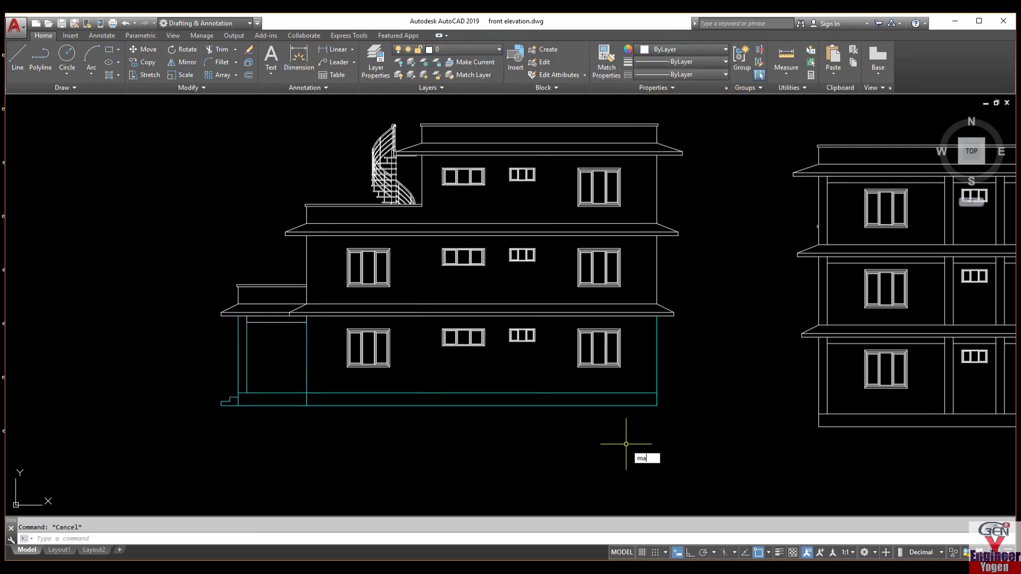
- Match the cyan base line onto the right wall, top lines, floor slab and left balcony
{"action": "key", "text": "Return"}
{"action": "left_click", "coordinate": [622, 405]}
{"action": "left_click", "coordinate": [689, 338]}
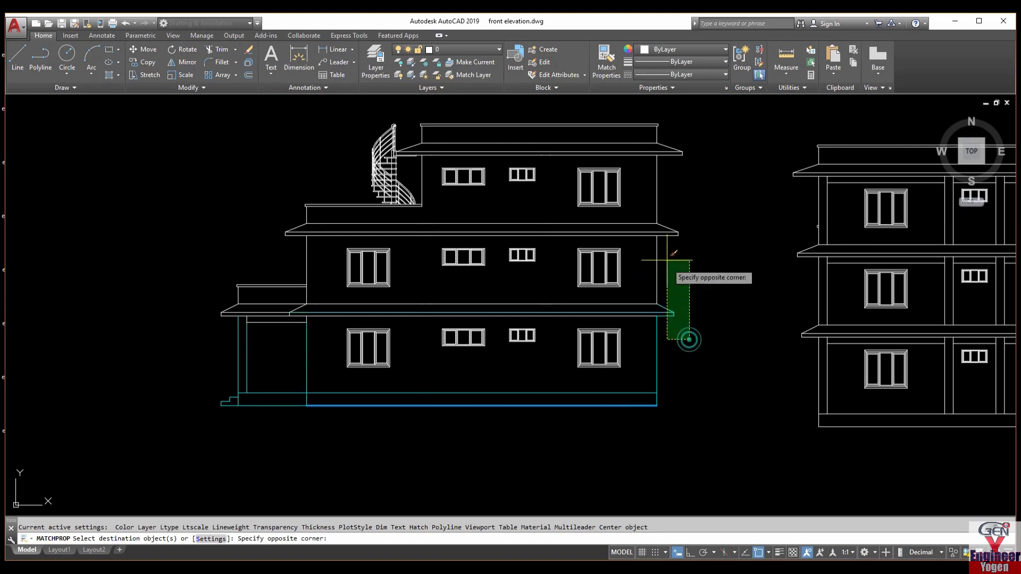
{"action": "left_click", "coordinate": [648, 121]}
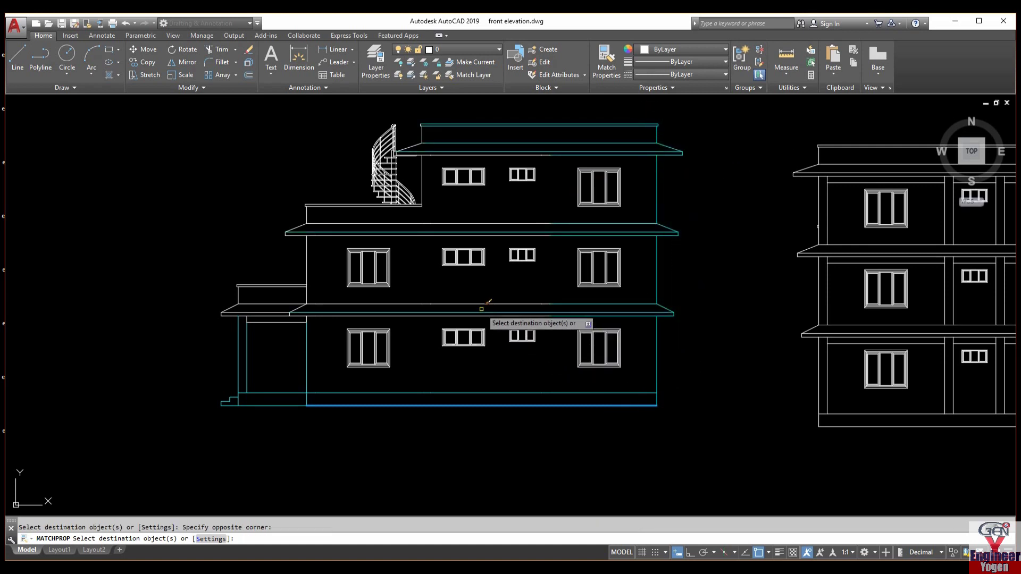
{"action": "left_click", "coordinate": [564, 308]}
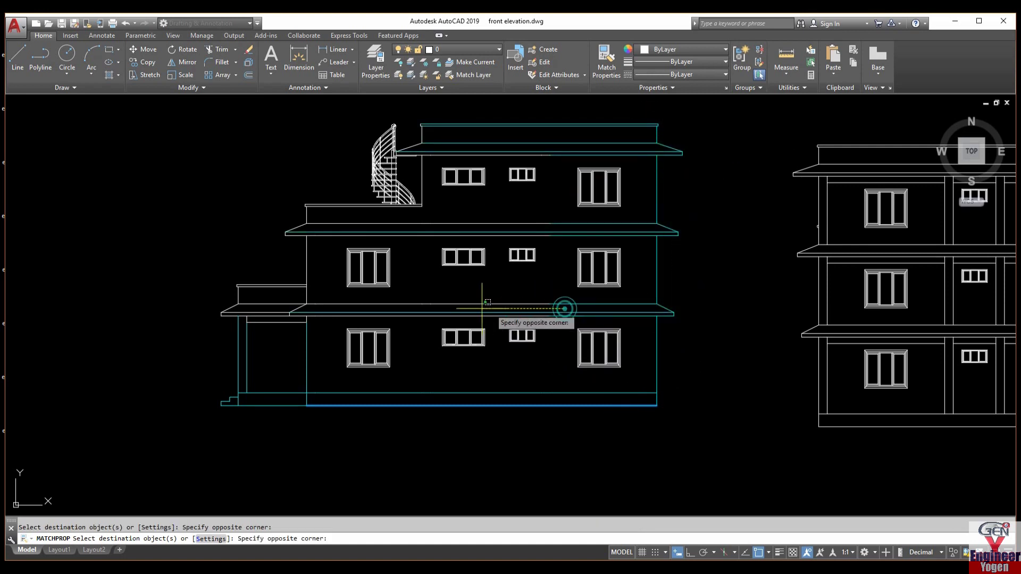
{"action": "left_click", "coordinate": [316, 301]}
{"action": "left_click", "coordinate": [320, 342]}
{"action": "left_click", "coordinate": [197, 267]}
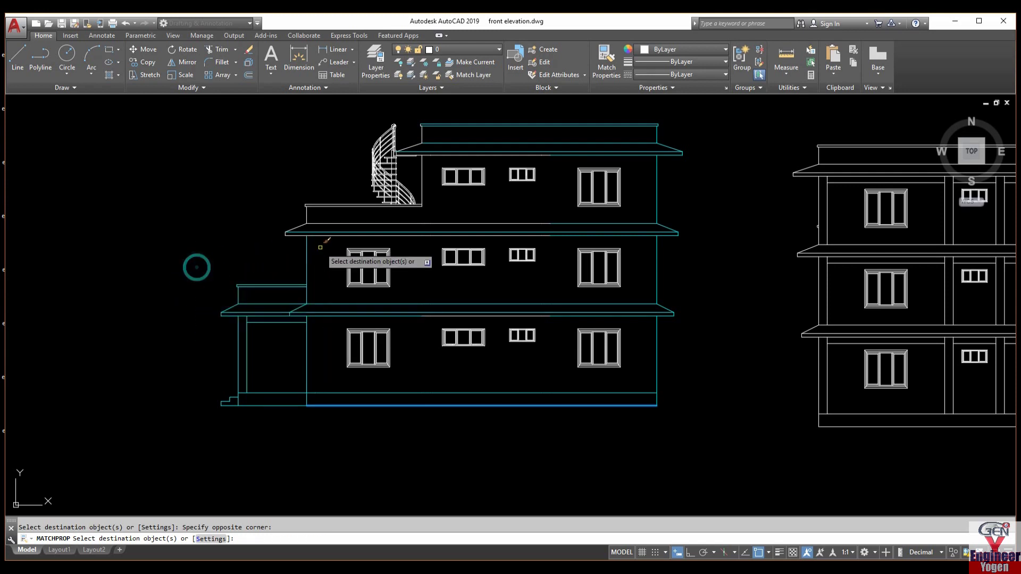
- Match cyan onto the upper-floor walls, spiral staircase and top roof slab lines
{"action": "left_click", "coordinate": [320, 247]}
{"action": "left_click", "coordinate": [250, 175]}
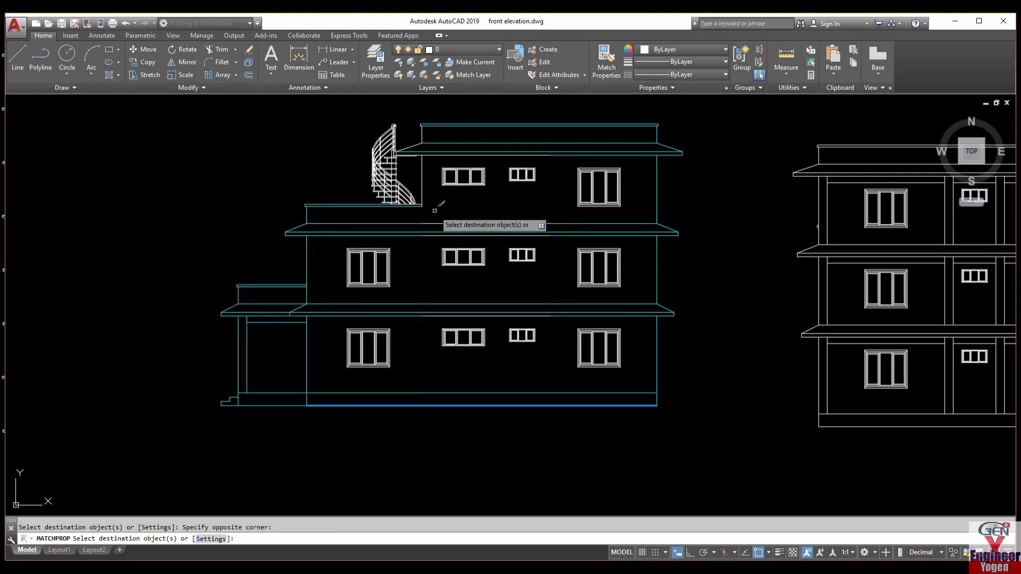
{"action": "left_click", "coordinate": [435, 211]}
{"action": "left_click", "coordinate": [340, 96]}
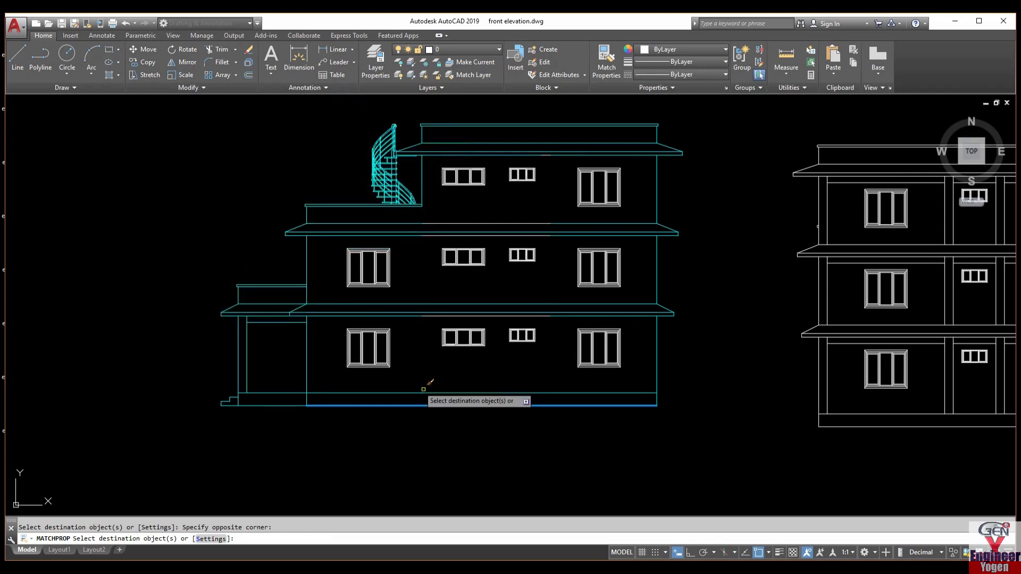
{"action": "scroll", "coordinate": [546, 242], "scroll_direction": "up", "scroll_amount": 2}
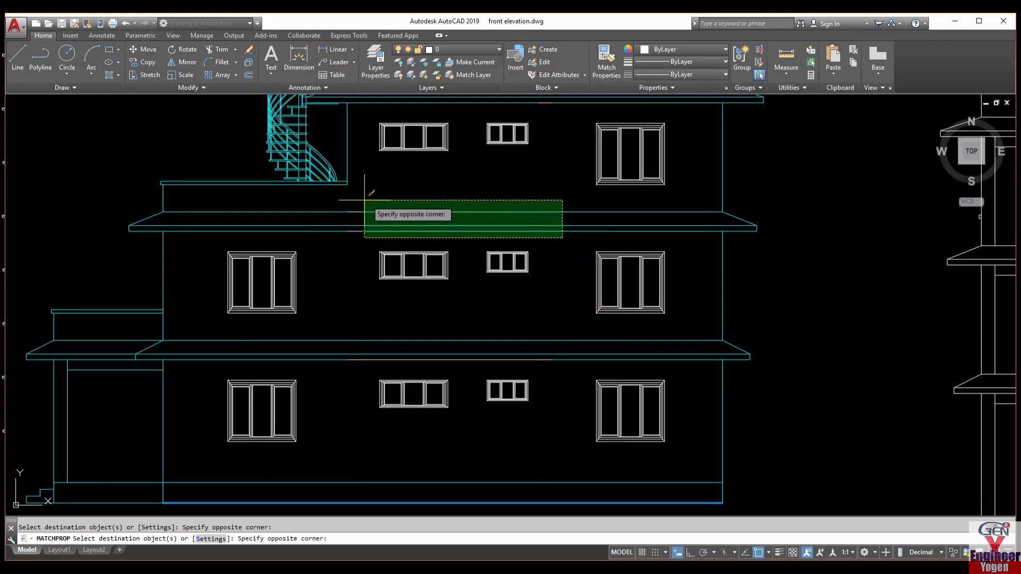
{"action": "left_click", "coordinate": [332, 201]}
{"action": "scroll", "coordinate": [393, 229], "scroll_direction": "down", "scroll_amount": 3}
{"action": "key", "text": "Escape"}
{"action": "scroll", "coordinate": [422, 182], "scroll_direction": "up", "scroll_amount": 4}
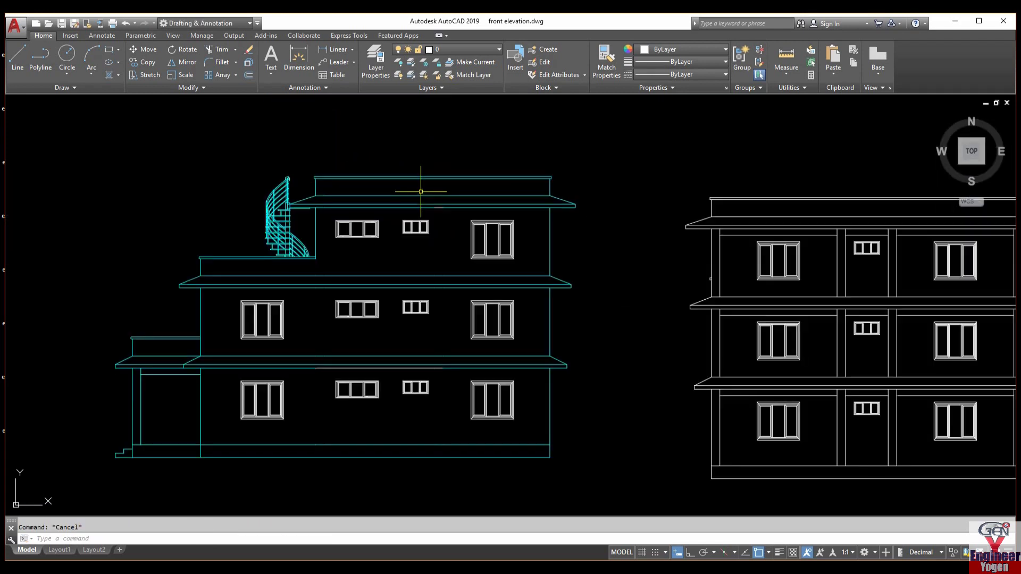
{"action": "scroll", "coordinate": [321, 236], "scroll_direction": "up", "scroll_amount": 2}
- Make the windows on the upper, middle and lower floors Yellow
{"action": "left_click", "coordinate": [271, 229]}
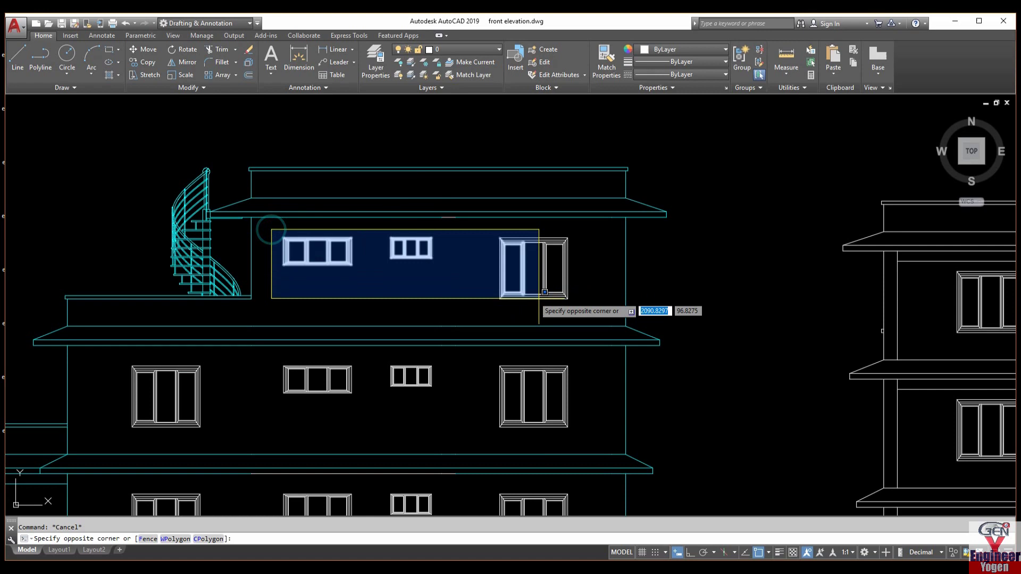
{"action": "left_click", "coordinate": [581, 302]}
{"action": "middle_click_drag", "start_coordinate": [109, 391], "coordinate": [191, 322]}
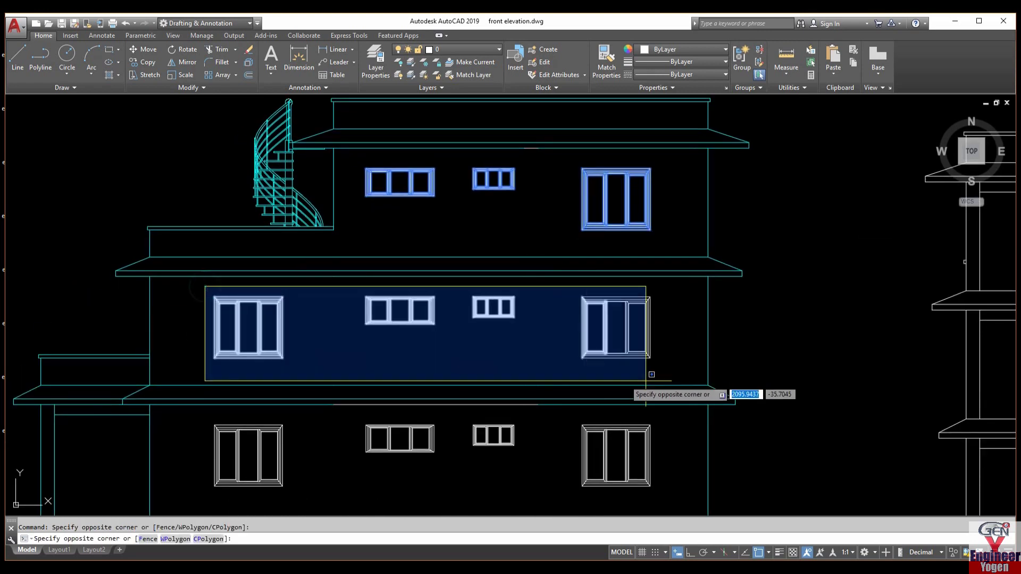
{"action": "left_click", "coordinate": [679, 369]}
{"action": "middle_click_drag", "start_coordinate": [220, 471], "coordinate": [285, 347]}
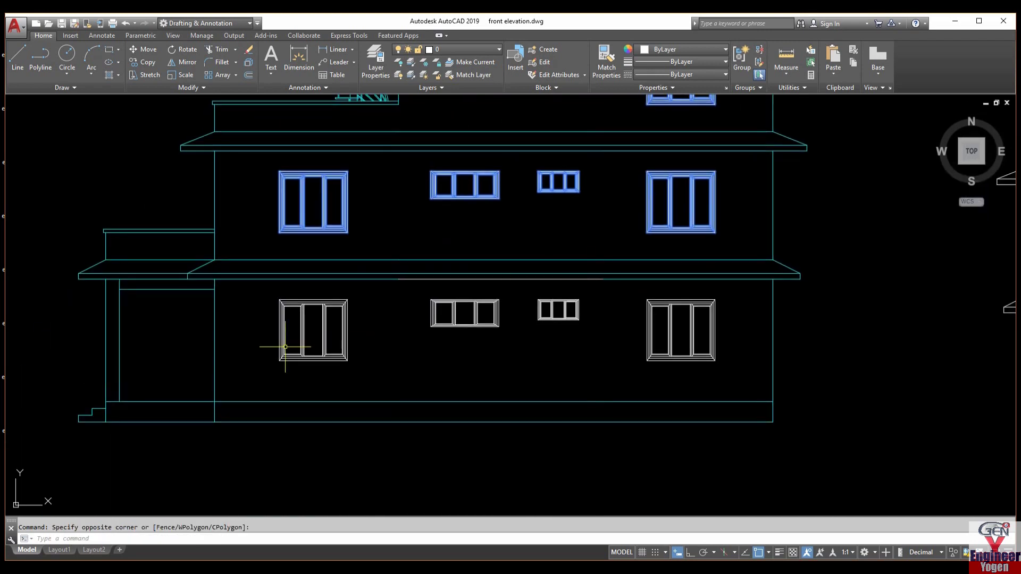
{"action": "left_click", "coordinate": [255, 288]}
{"action": "left_click", "coordinate": [724, 379]}
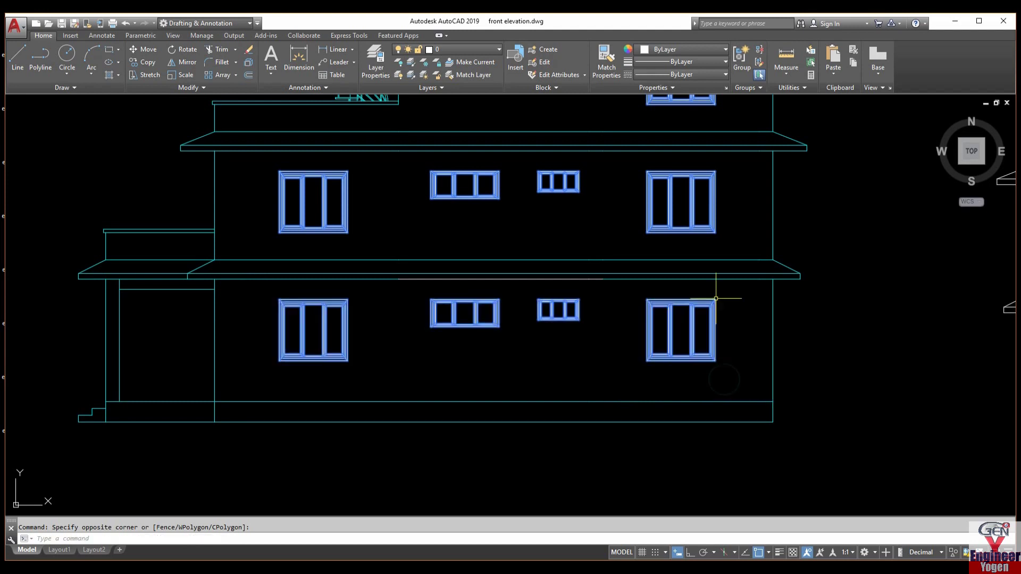
{"action": "left_click", "coordinate": [709, 50]}
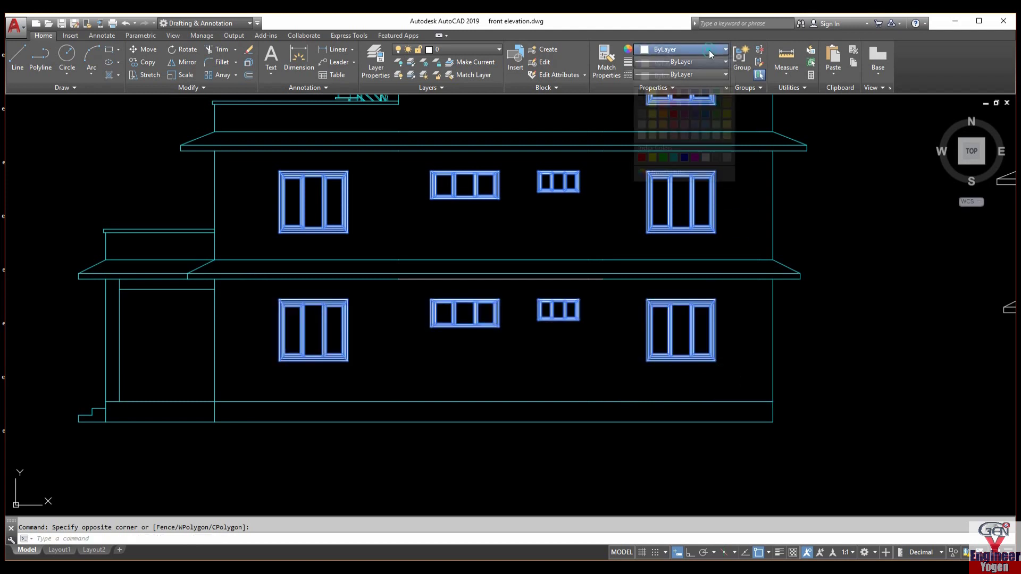
{"action": "left_click", "coordinate": [653, 155]}
{"action": "key", "text": "Escape"}
{"action": "scroll", "coordinate": [511, 394], "scroll_direction": "down", "scroll_amount": 2}
{"action": "middle_click_drag", "start_coordinate": [503, 378], "coordinate": [511, 394]}
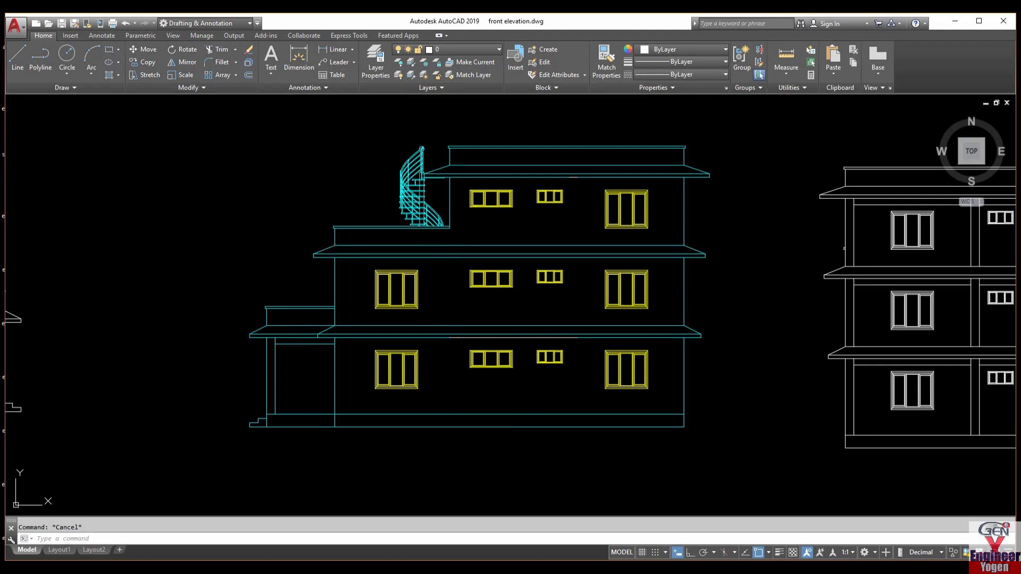
{"action": "scroll", "coordinate": [484, 301], "scroll_direction": "up", "scroll_amount": 1}
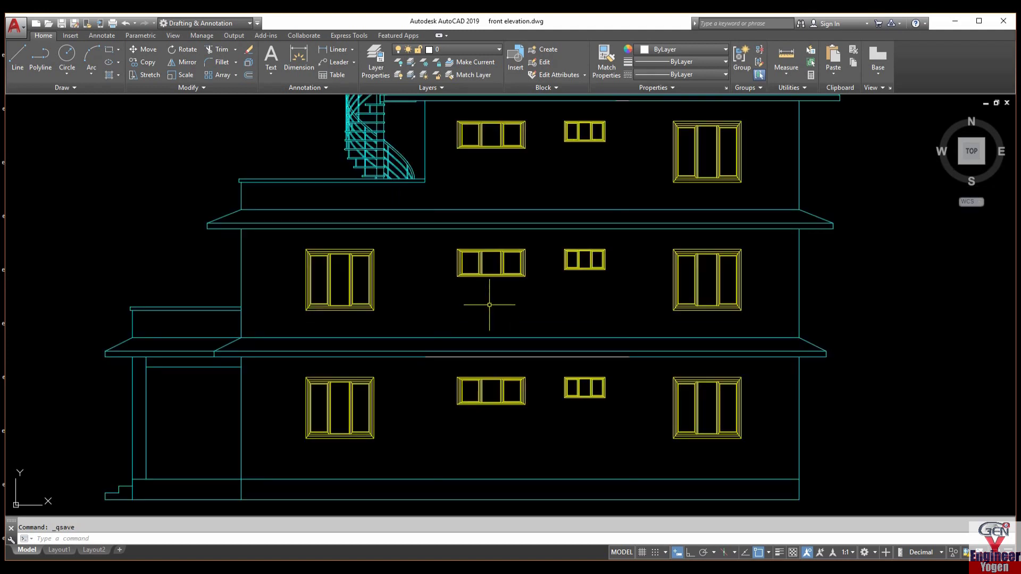
{"action": "scroll", "coordinate": [468, 314], "scroll_direction": "down", "scroll_amount": 3}
{"action": "middle_click_drag", "start_coordinate": [442, 321], "coordinate": [813, 321]}
{"action": "scroll", "coordinate": [321, 329], "scroll_direction": "up", "scroll_amount": 3}
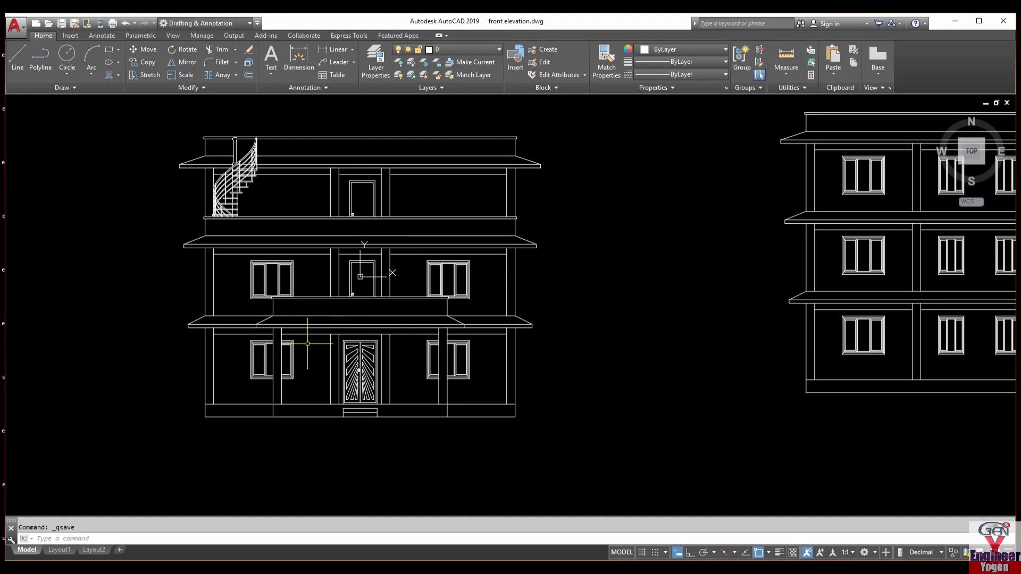
{"action": "scroll", "coordinate": [310, 346], "scroll_direction": "up", "scroll_amount": 2}
{"action": "scroll", "coordinate": [314, 349], "scroll_direction": "down", "scroll_amount": 3}
{"action": "middle_click_drag", "start_coordinate": [497, 330], "coordinate": [273, 303]}
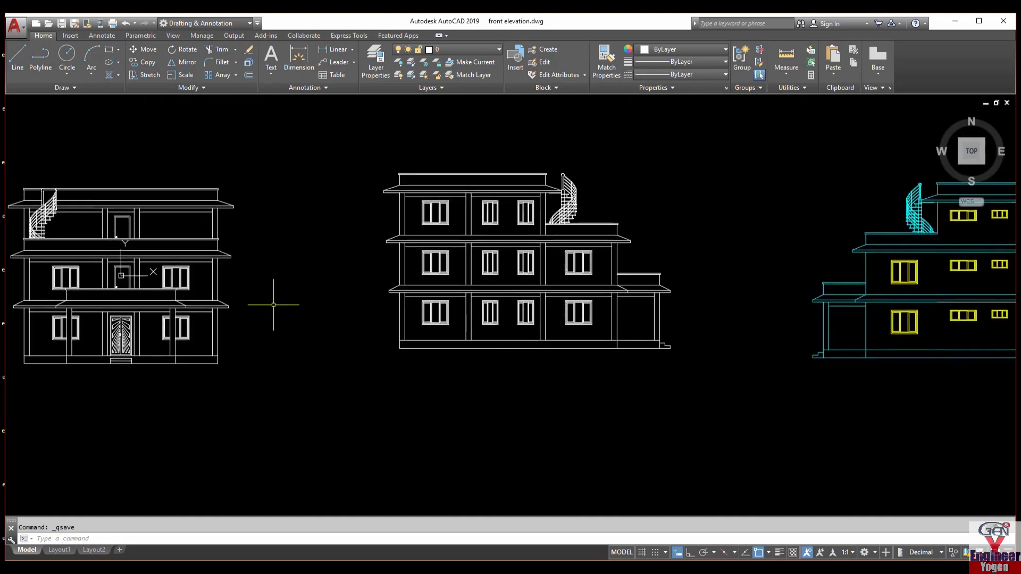
{"action": "middle_click_drag", "start_coordinate": [617, 293], "coordinate": [344, 287]}
{"action": "middle_click_drag", "start_coordinate": [739, 308], "coordinate": [345, 305]}
{"action": "middle_click_drag", "start_coordinate": [700, 269], "coordinate": [593, 276]}
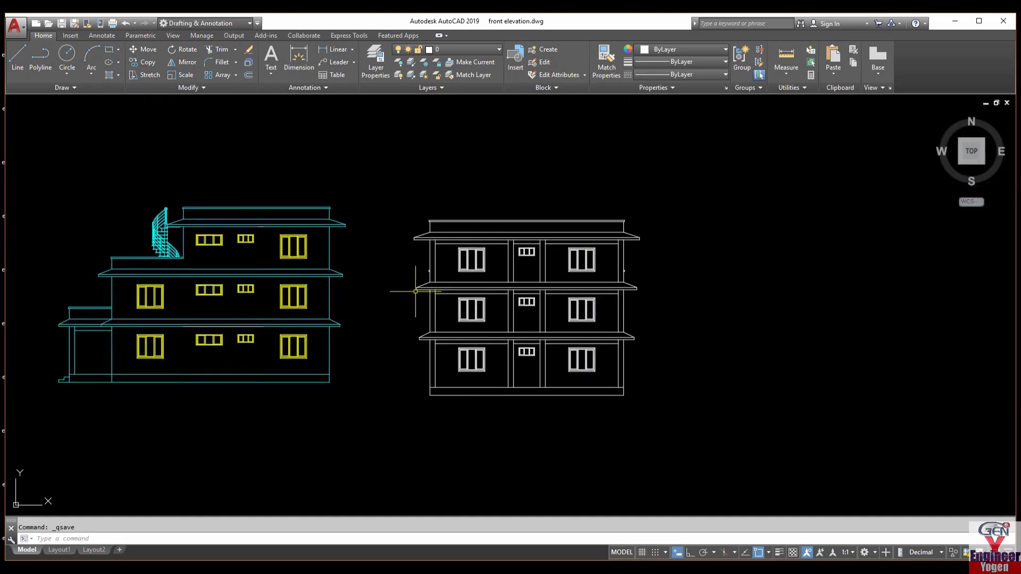
{"action": "middle_click_drag", "start_coordinate": [415, 291], "coordinate": [740, 313]}
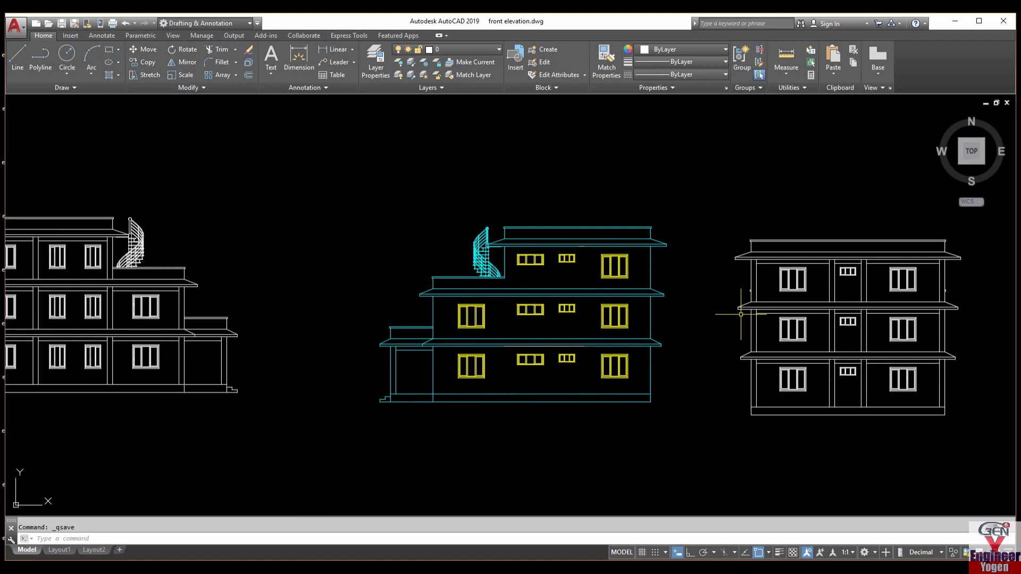
{"action": "scroll", "coordinate": [686, 309], "scroll_direction": "down", "scroll_amount": 4}
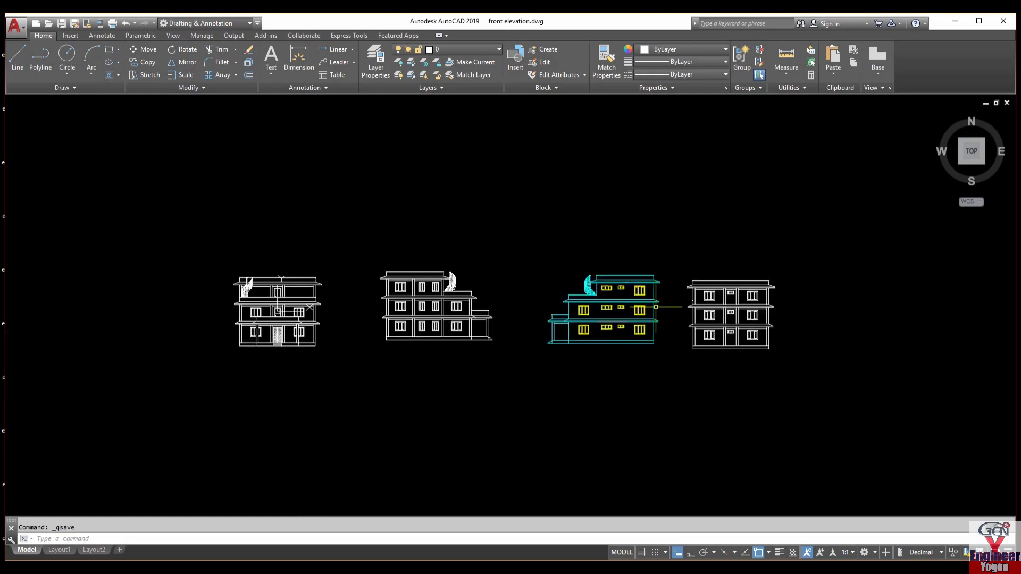
{"action": "scroll", "coordinate": [599, 314], "scroll_direction": "up", "scroll_amount": 2}
{"action": "scroll", "coordinate": [617, 349], "scroll_direction": "up", "scroll_amount": 1}
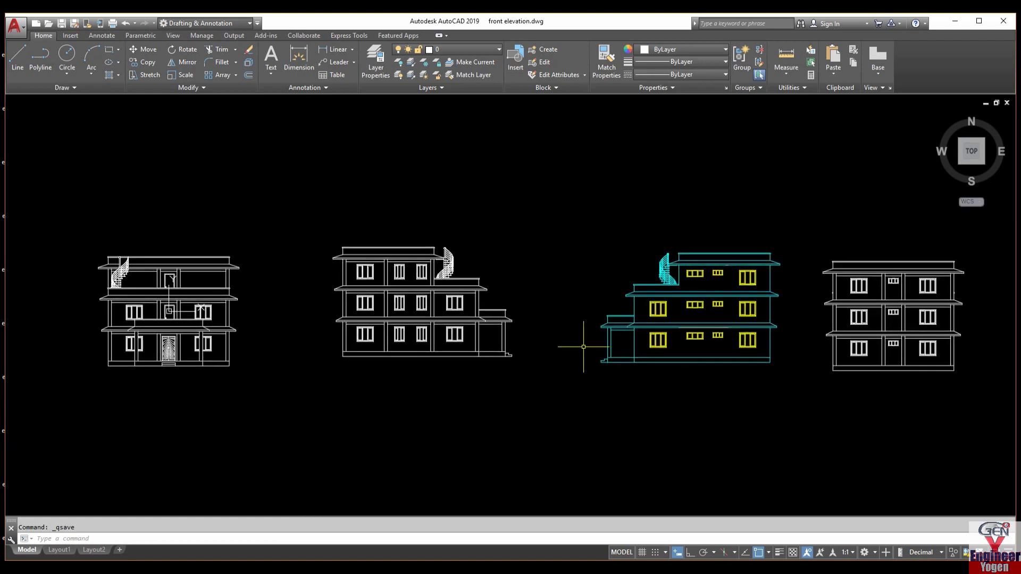